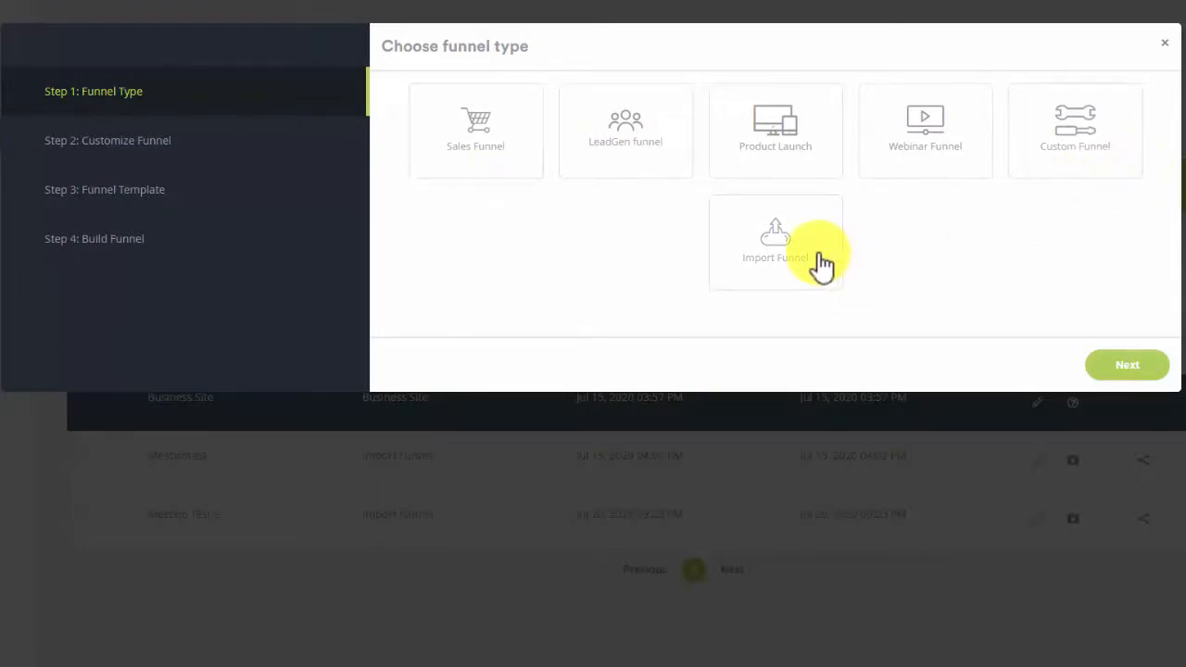
# Choose the Sales Funnel type and accept its five pages: Presell, Upsell, Downsell, Thank You and Checkout.
pyautogui.click(497, 174)
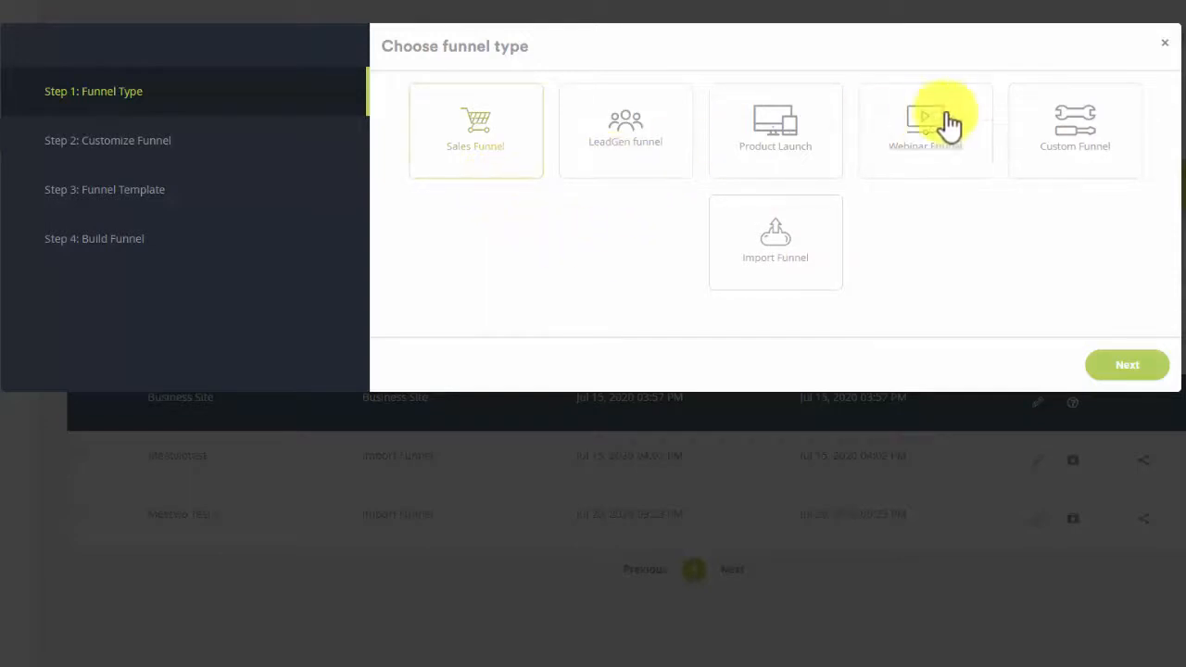
pyautogui.click(1139, 372)
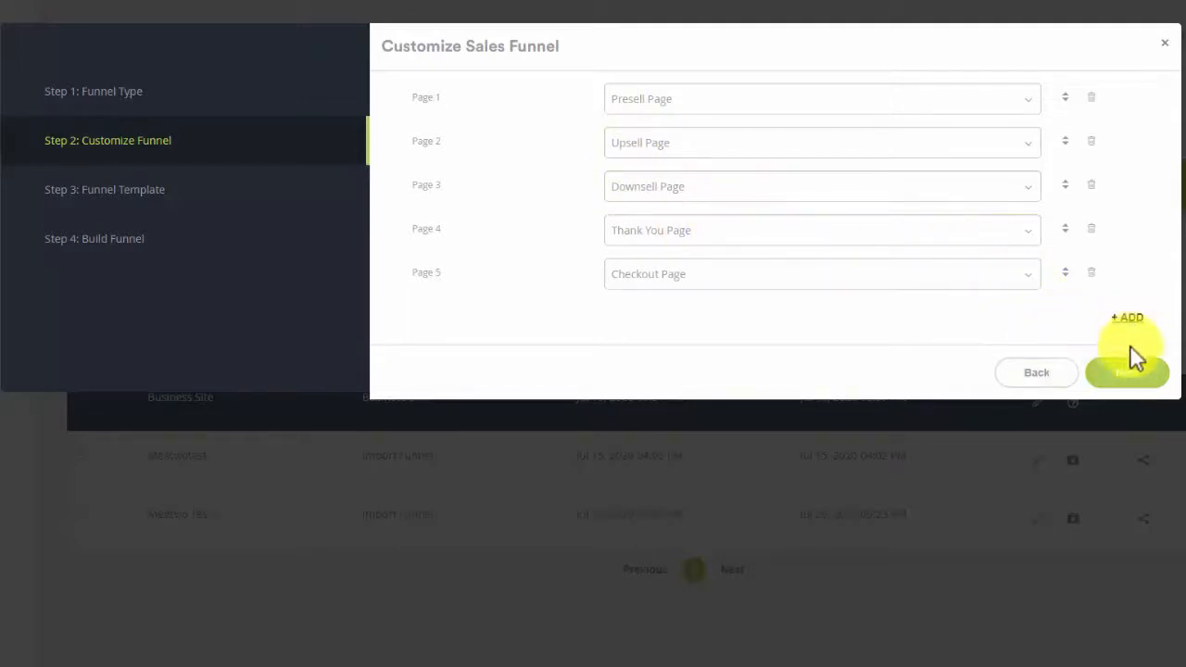
pyautogui.click(1132, 374)
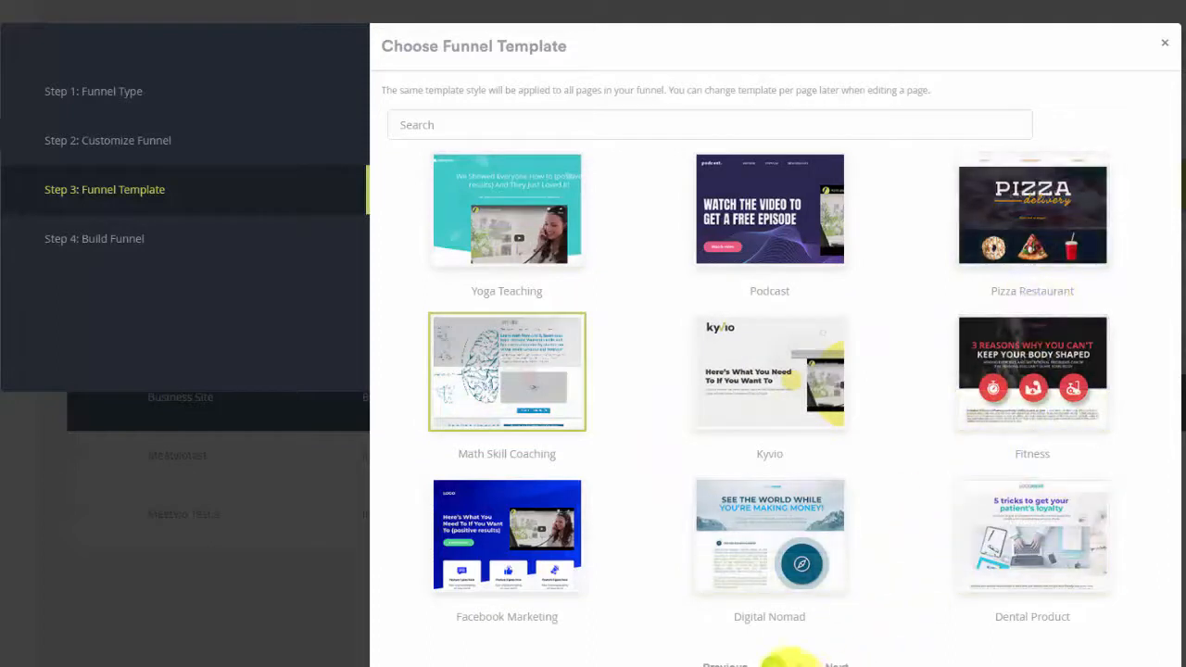
# Browse the funnel templates and continue with the Math Skill Coaching template.
pyautogui.click(797, 661)
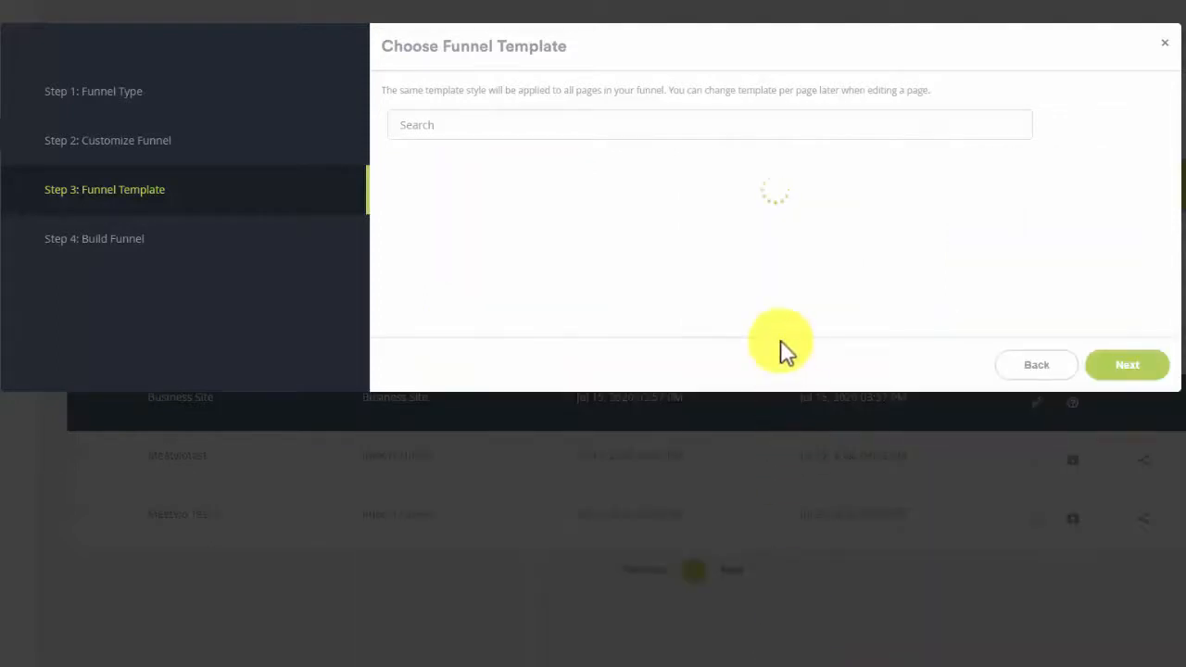
pyautogui.click(775, 505)
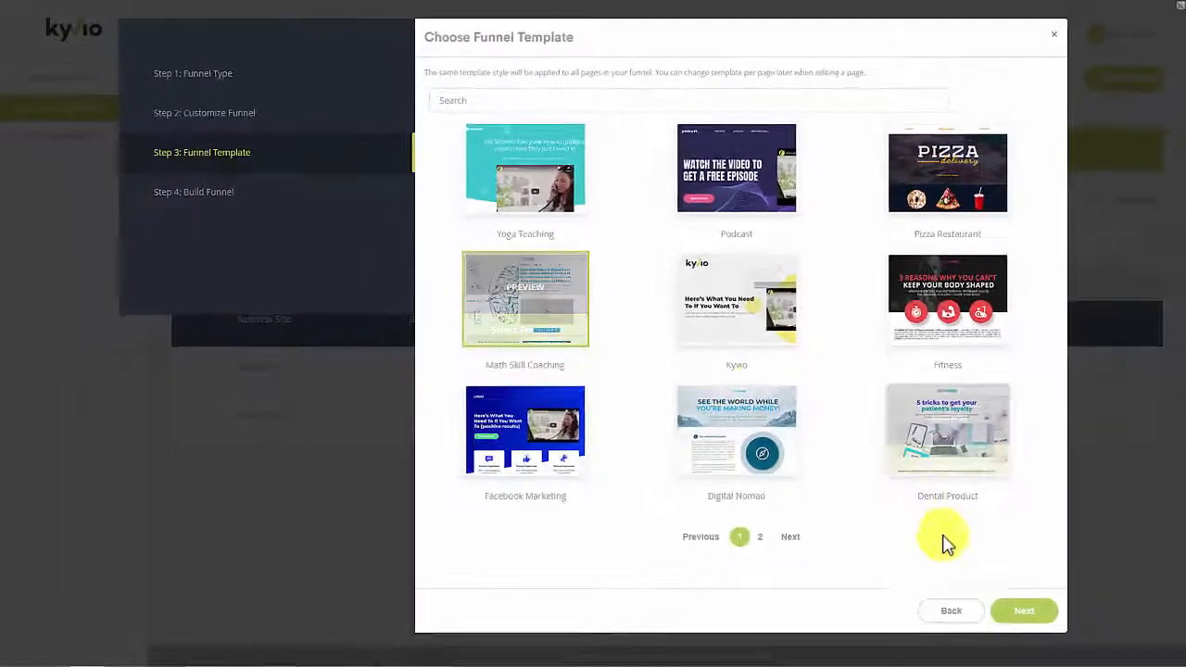
pyautogui.click(1023, 612)
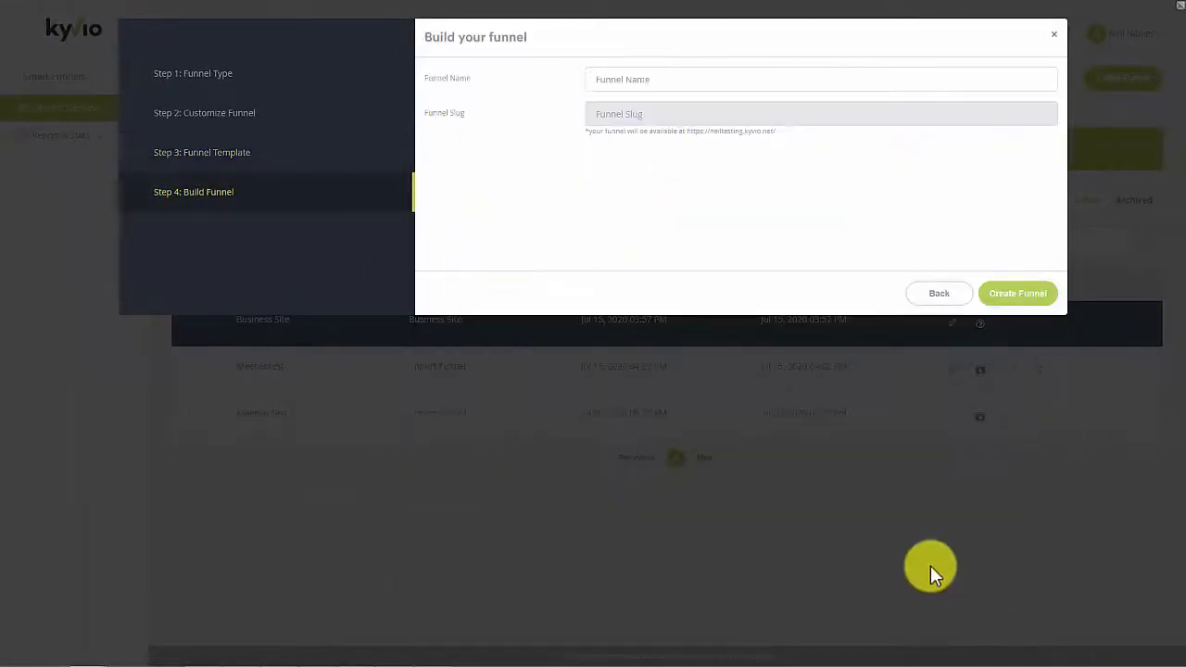
# Name the funnel Math Teachers and create it.
pyautogui.click(617, 79)
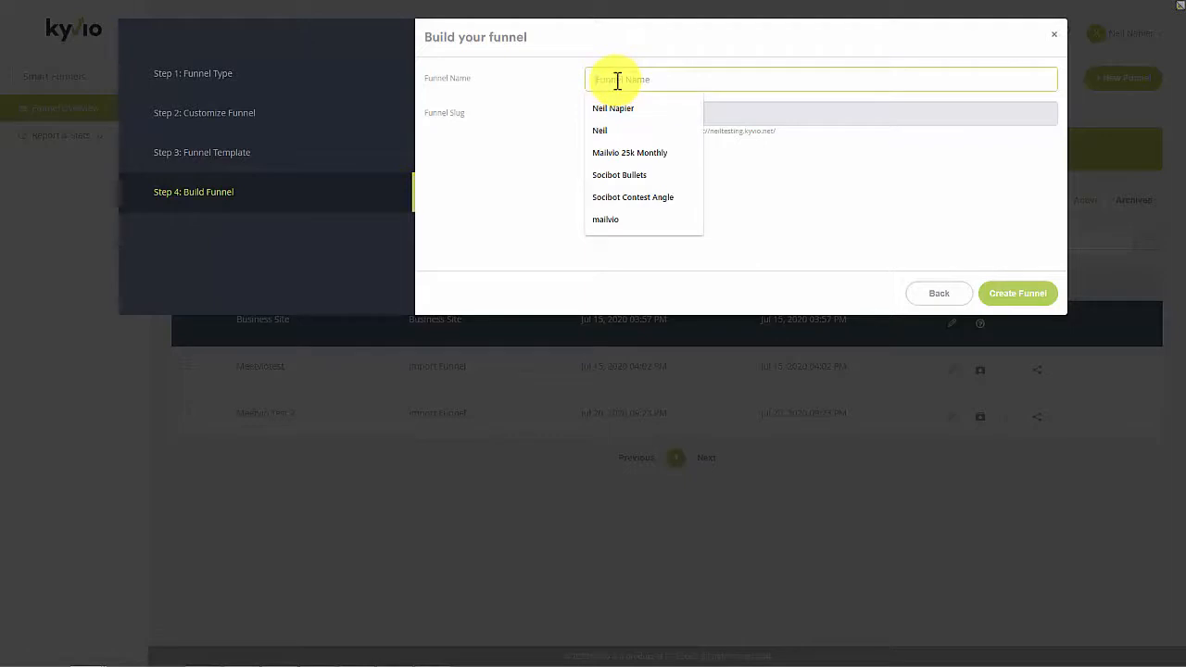
pyautogui.write('Math Teachers')
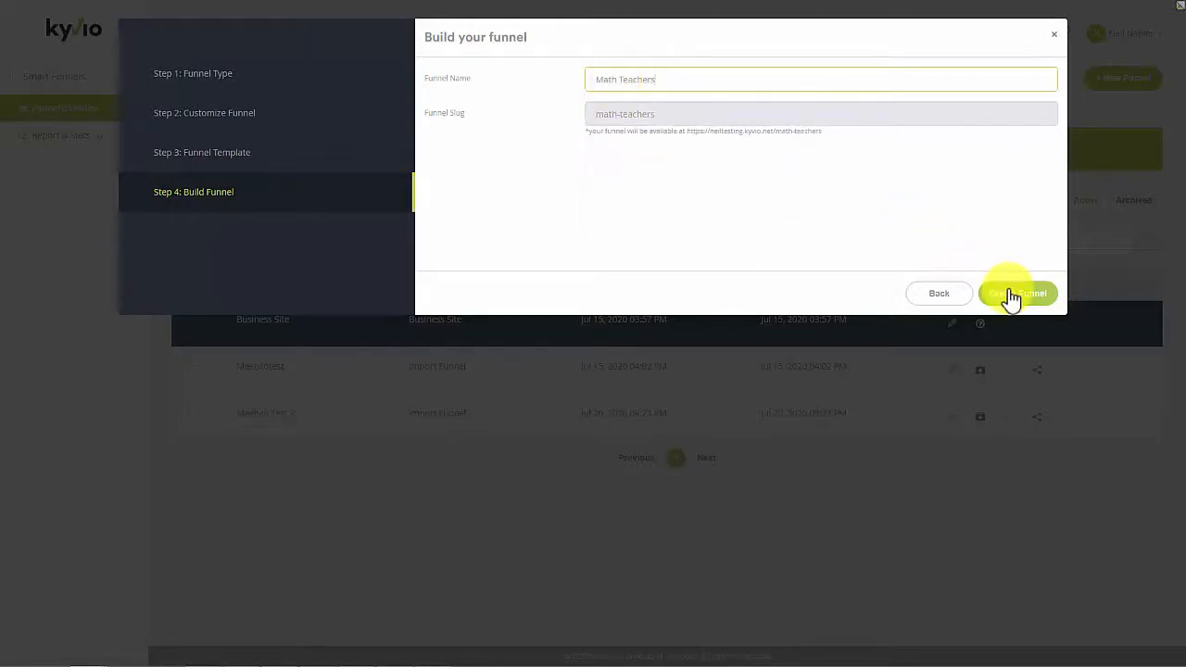
pyautogui.click(1010, 295)
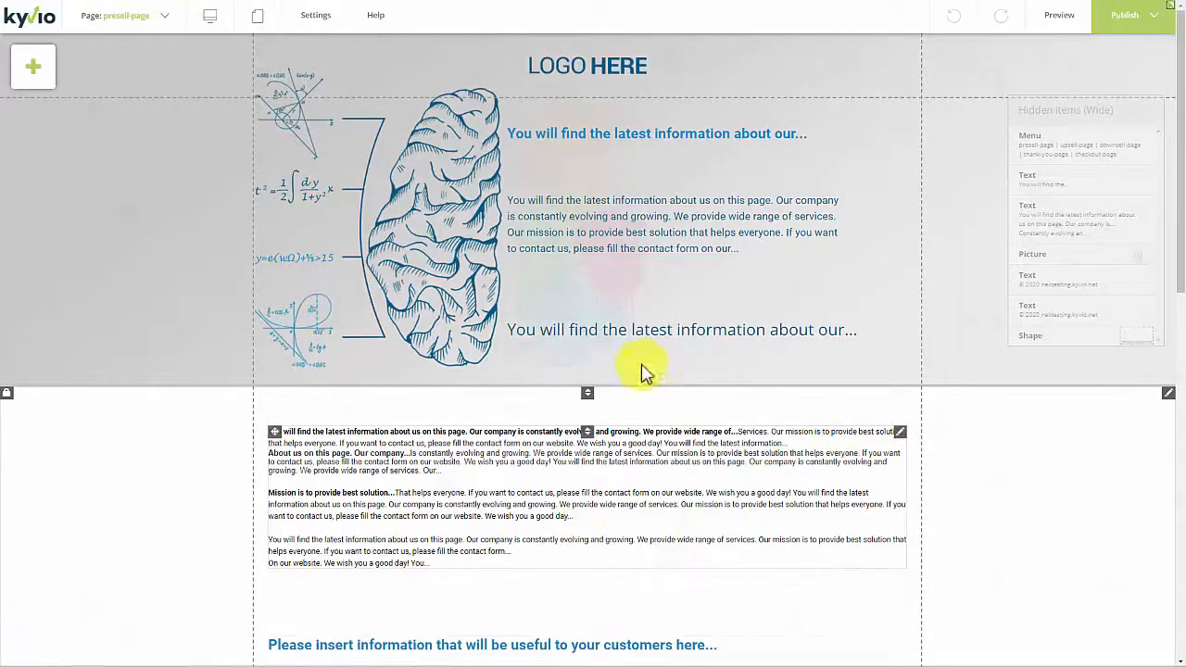
# Switch the editor to the upsell-page and look over its layout and the list of funnel pages.
pyautogui.click(161, 21)
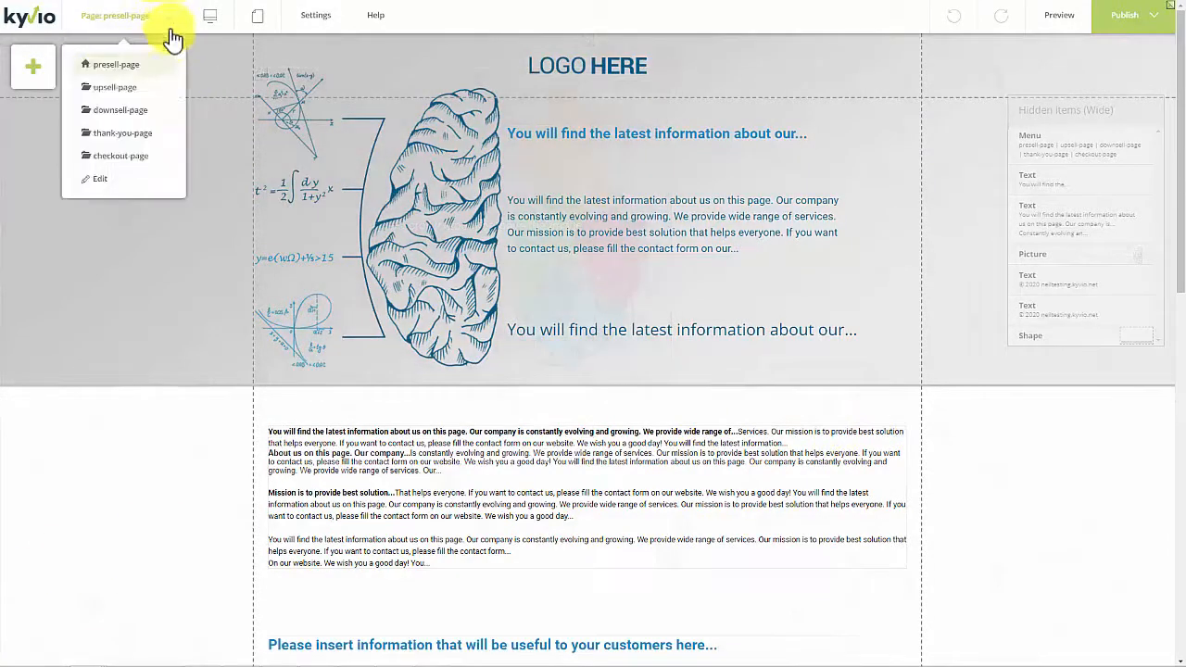
pyautogui.click(139, 99)
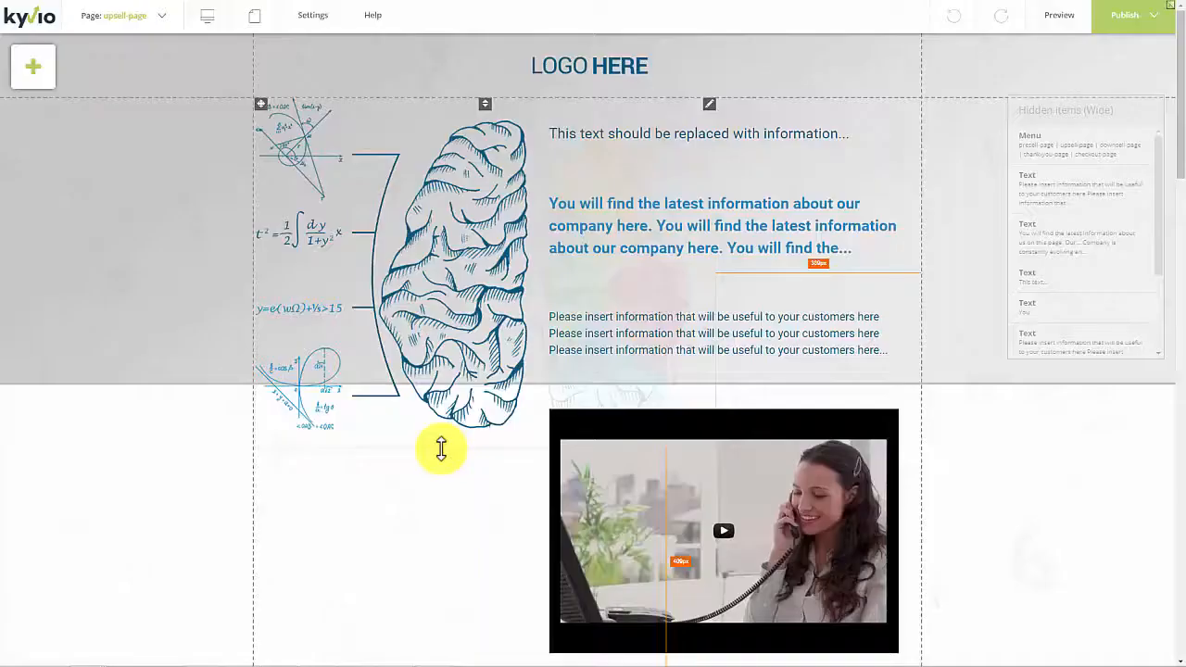
pyautogui.scroll(-15, 443, 451)
pyautogui.scroll(15, 445, 453)
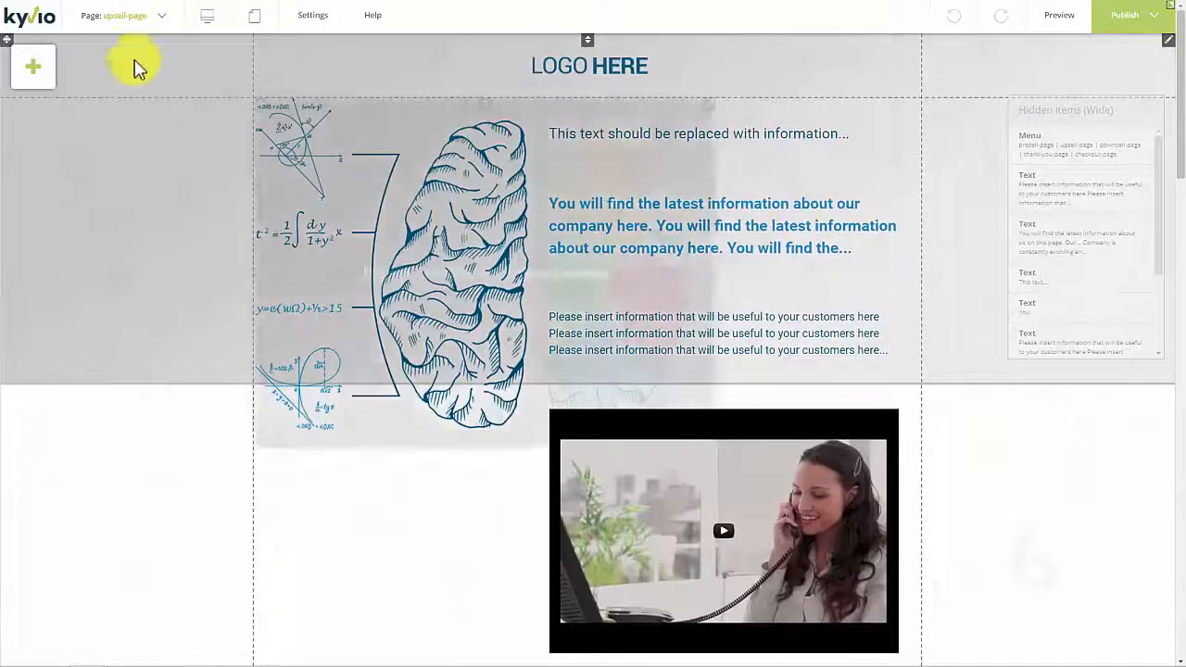
pyautogui.click(148, 16)
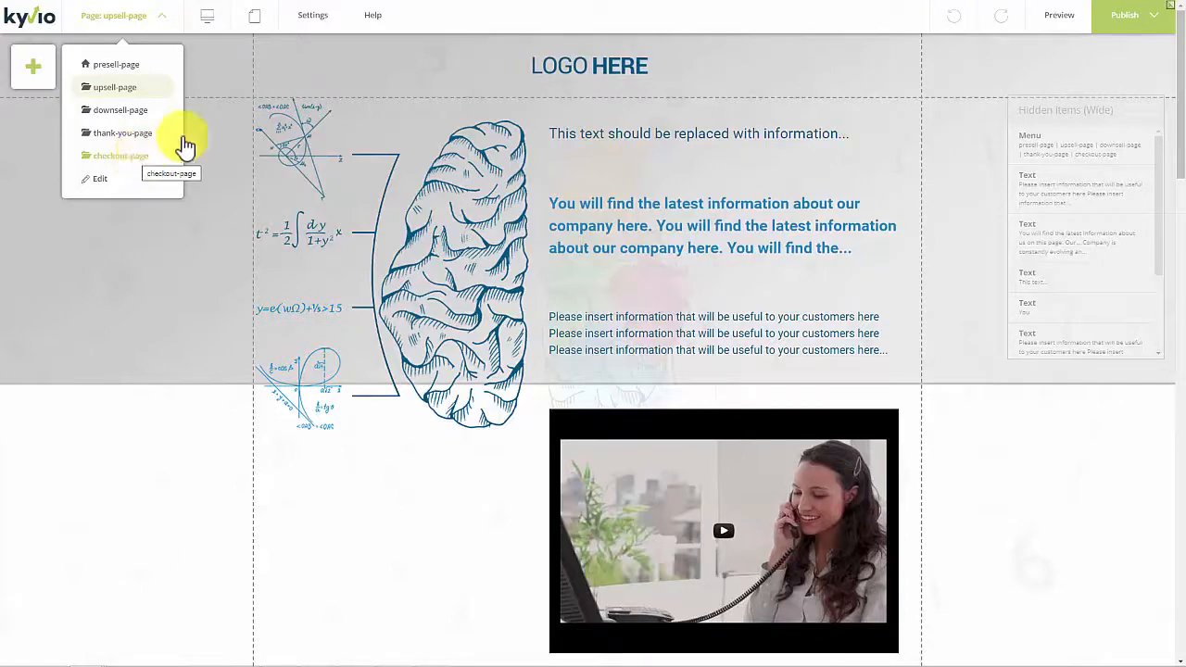
pyautogui.scroll(-3, 593, 227)
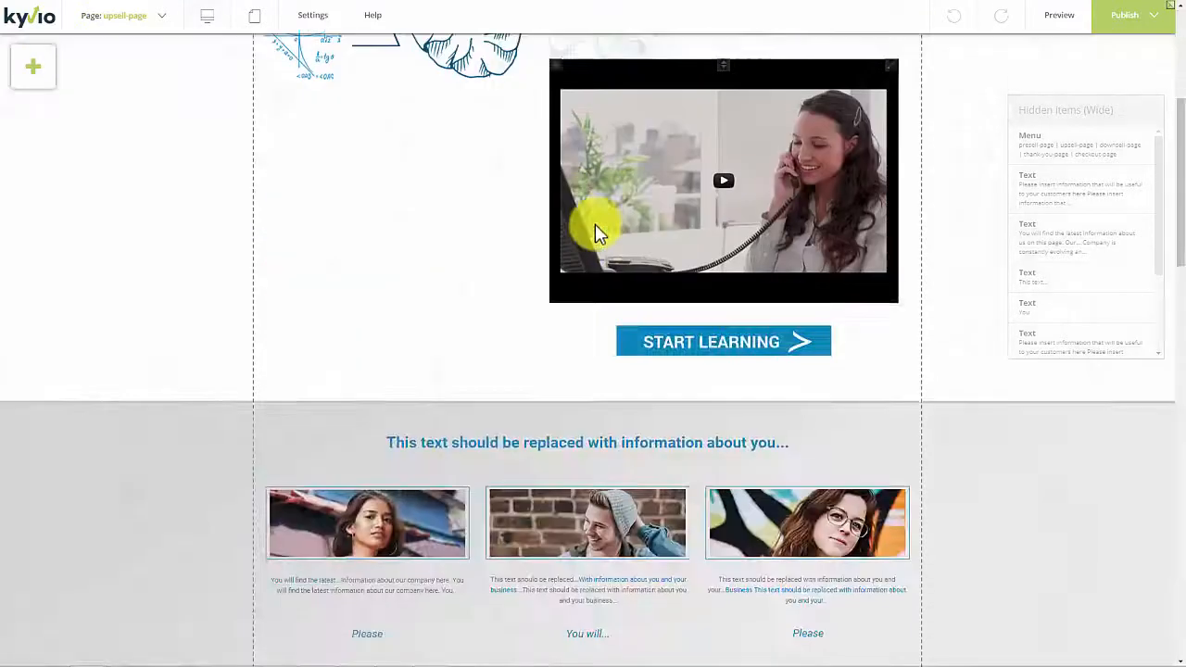
pyautogui.scroll(3, 598, 230)
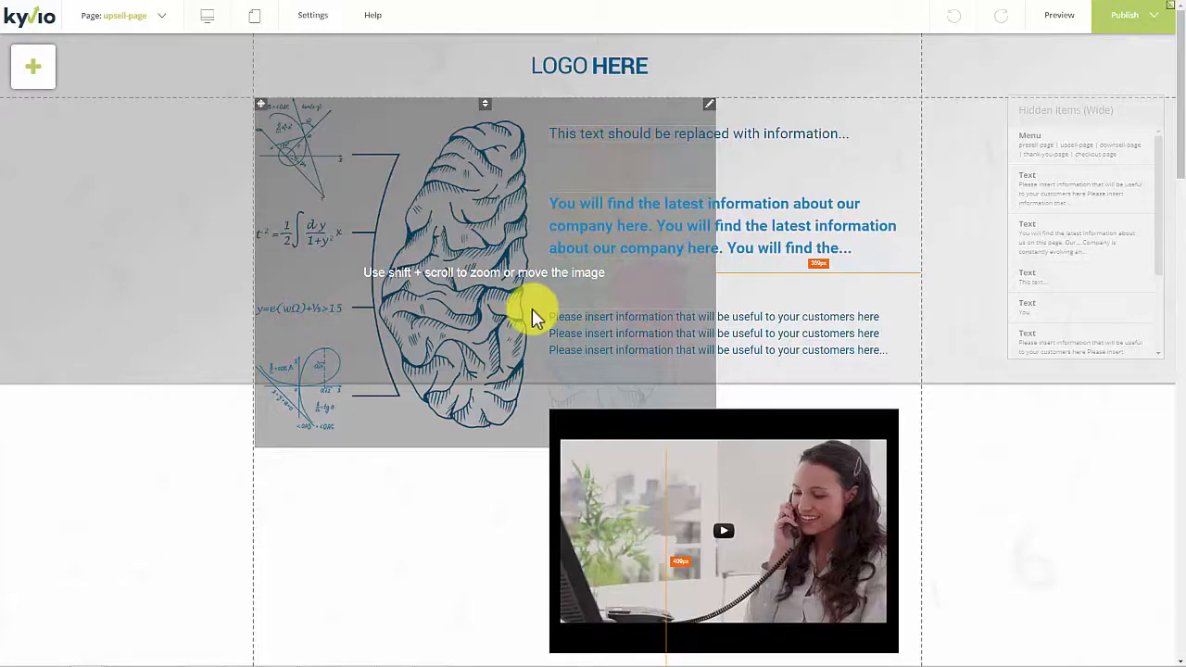
# Select the brain illustration and shrink it proportionally so it fits within the grey header section.
pyautogui.moveTo(472, 234)
pyautogui.mouseDown()
pyautogui.moveTo(543, 272)
pyautogui.moveTo(463, 331)
pyautogui.moveTo(648, 238)
pyautogui.moveTo(449, 331)
pyautogui.moveTo(470, 235)
pyautogui.mouseUp()
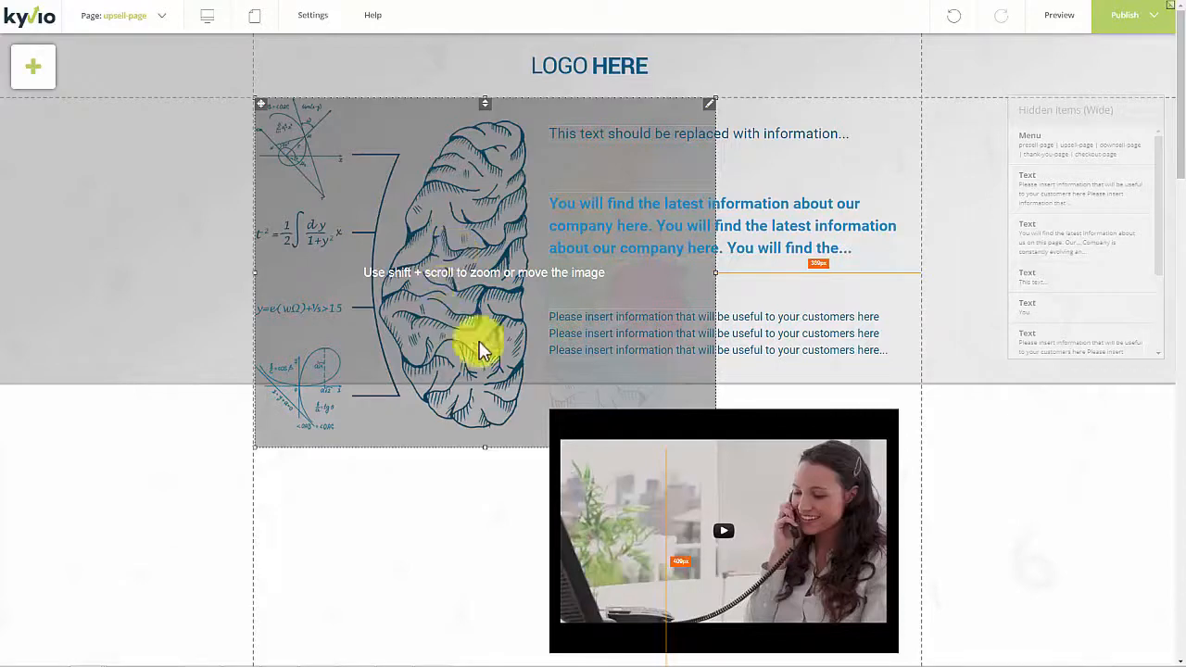
pyautogui.moveTo(414, 299)
pyautogui.mouseDown()
pyautogui.moveTo(496, 307)
pyautogui.moveTo(447, 287)
pyautogui.moveTo(413, 299)
pyautogui.mouseUp()
pyautogui.click(256, 458)
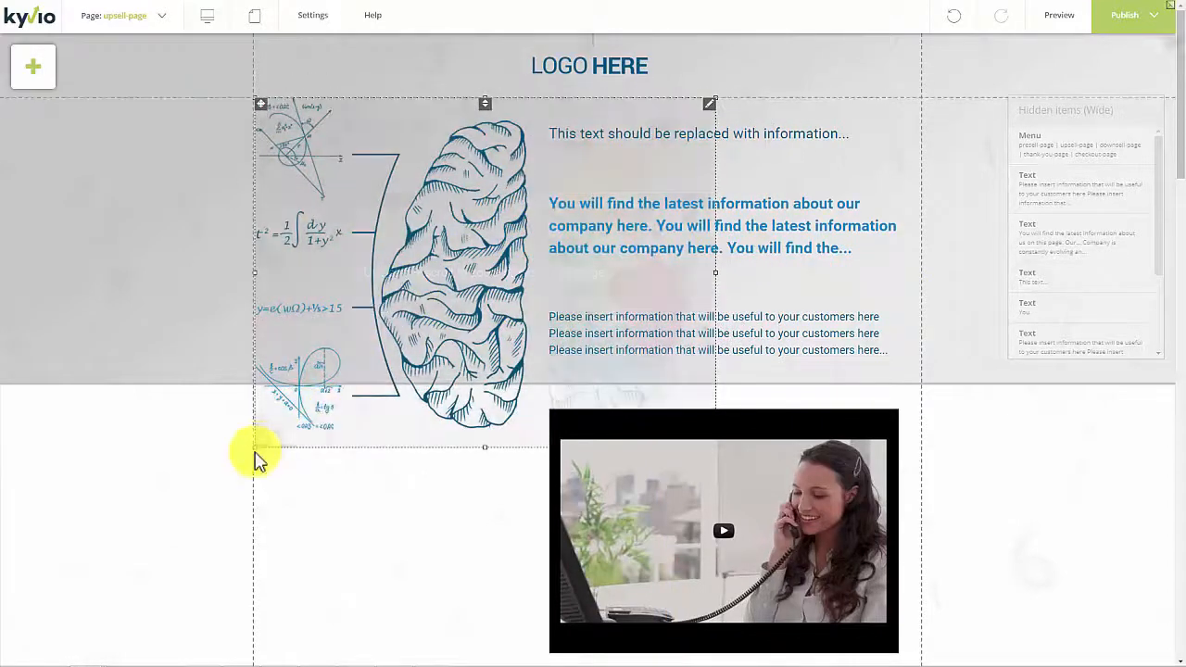
pyautogui.moveTo(276, 424); pyautogui.dragTo(387, 269)
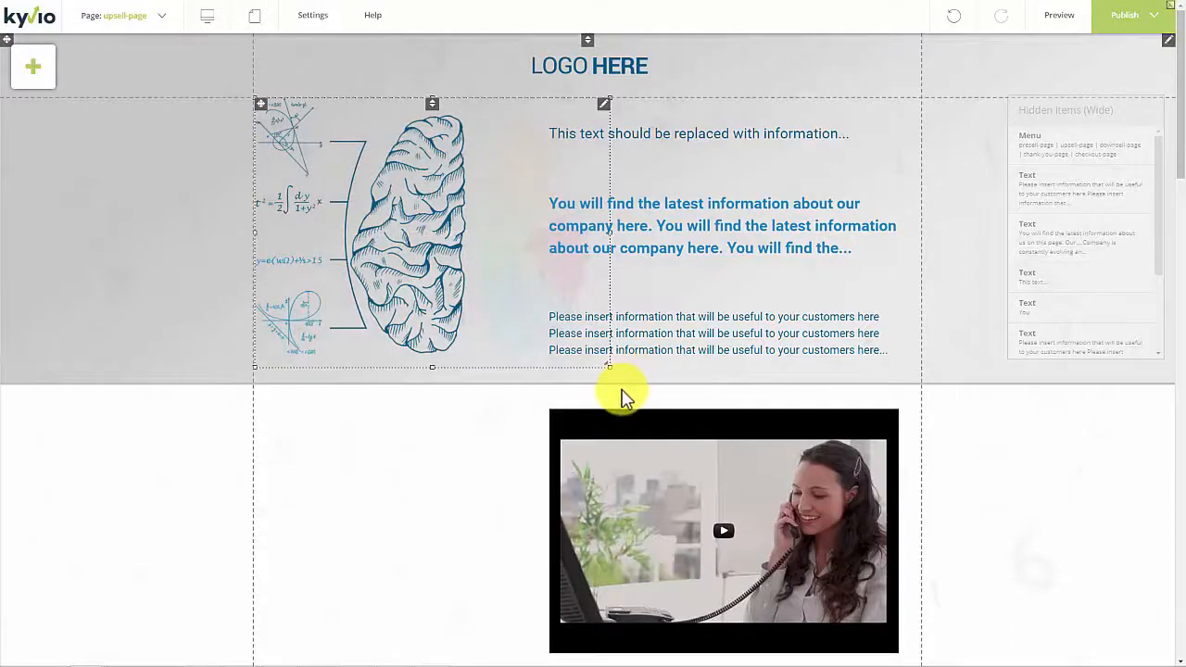
# Apply the Heading 2 style to the whole "This text should be replaced with information..." line and finish text editing.
pyautogui.click(686, 141)
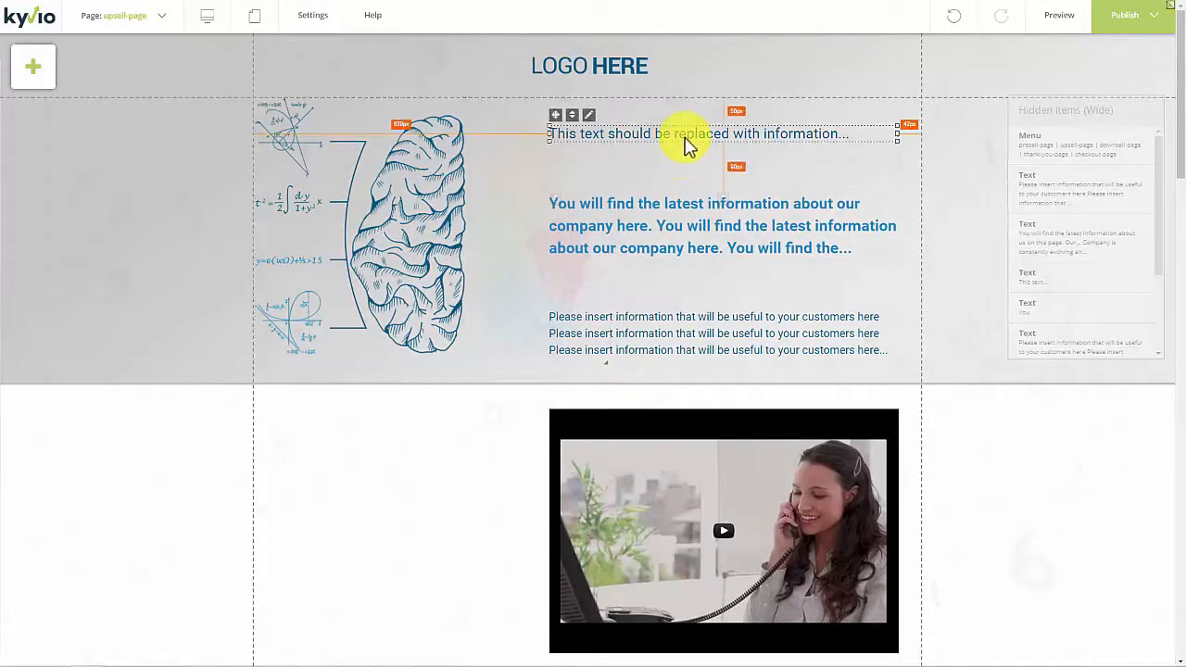
pyautogui.rightClick(591, 125)
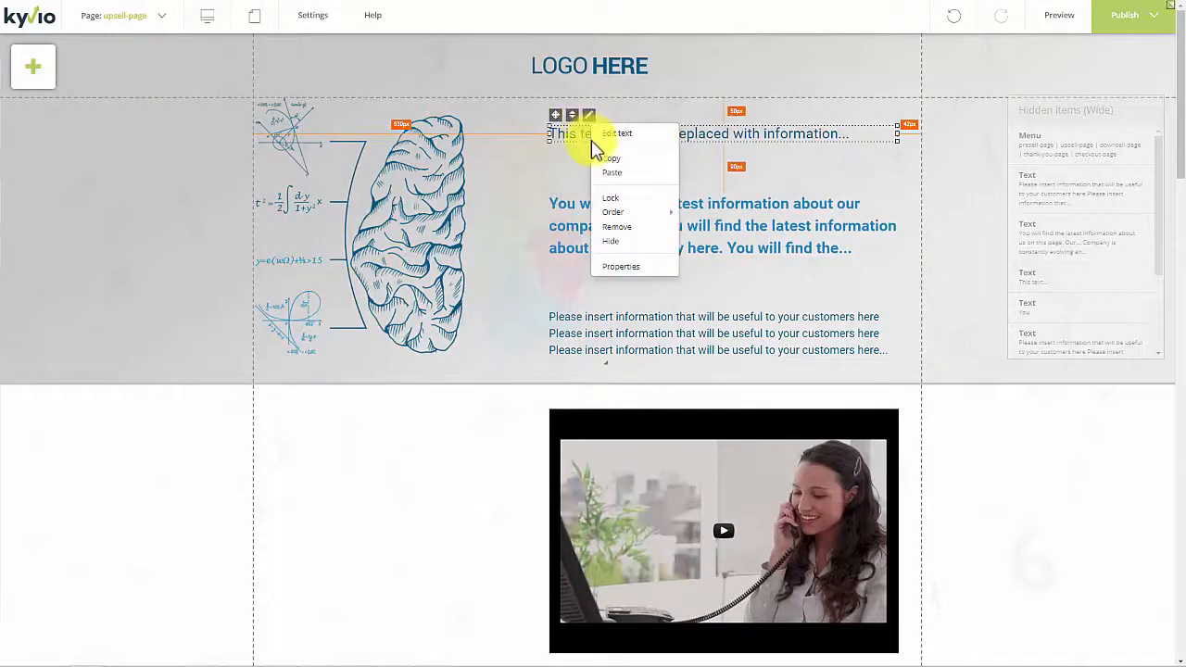
pyautogui.click(614, 135)
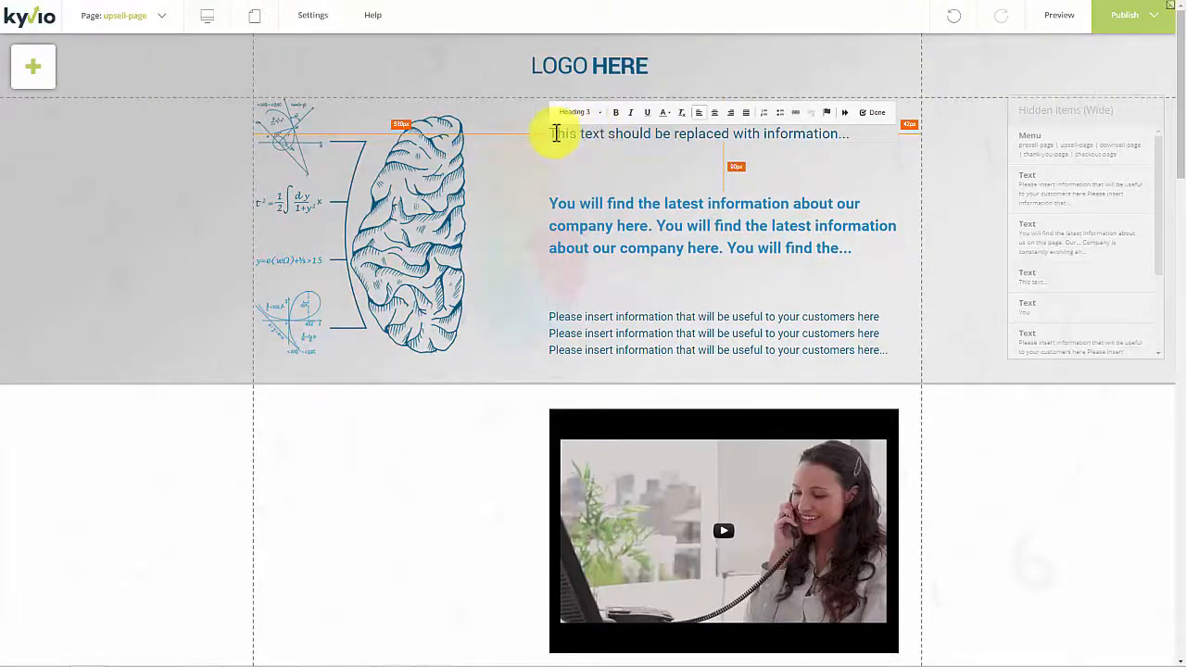
pyautogui.moveTo(556, 129); pyautogui.dragTo(750, 132)
pyautogui.tripleClick(752, 130)
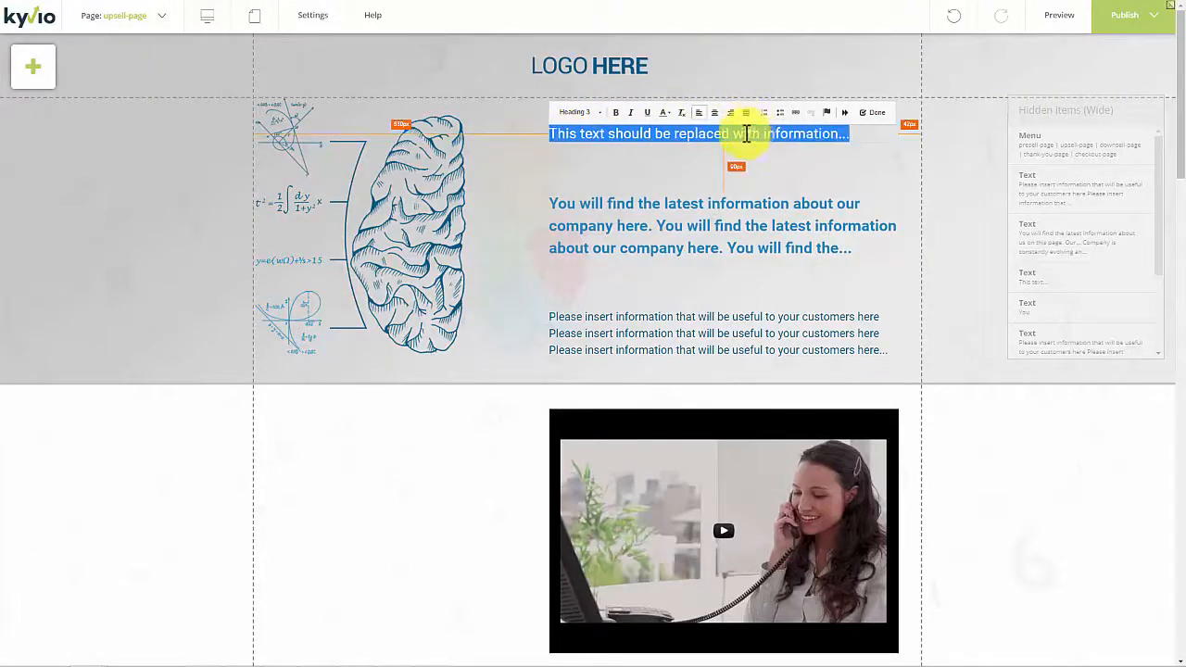
pyautogui.click(579, 112)
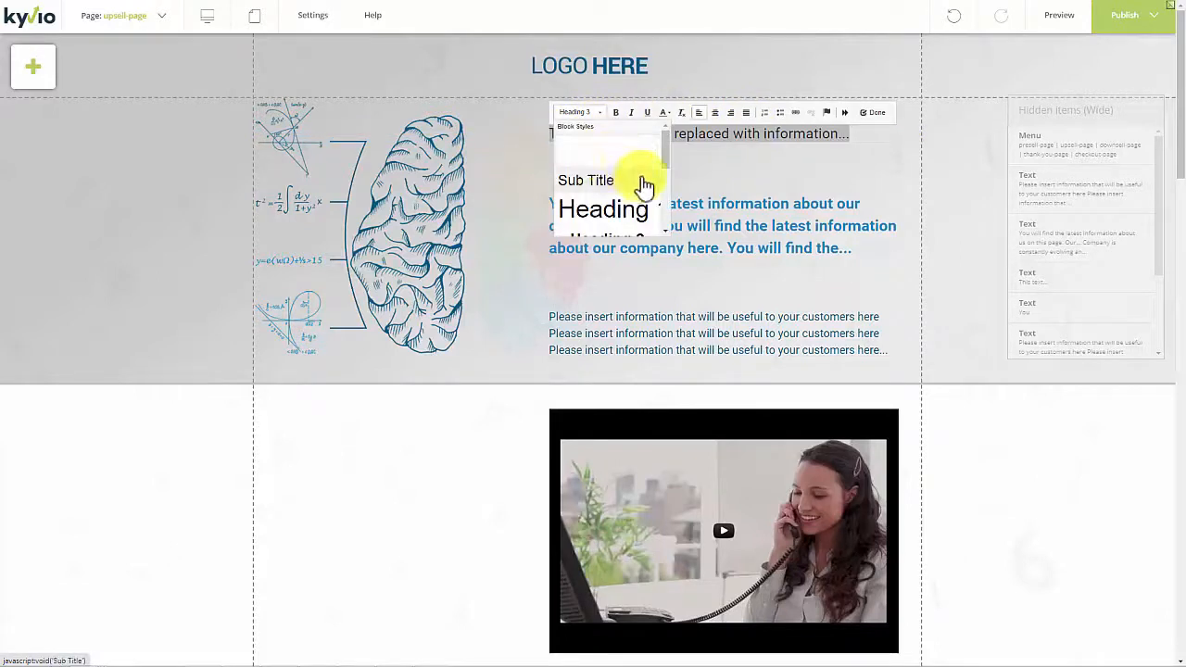
pyautogui.scroll(2, 663, 185)
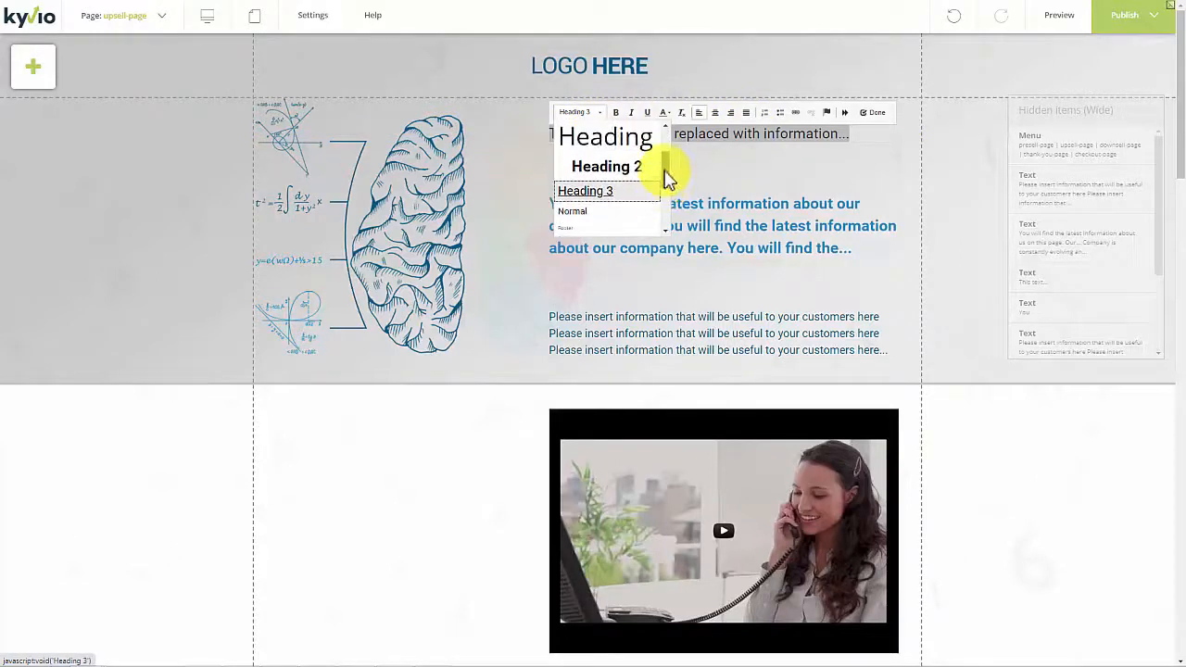
pyautogui.click(641, 181)
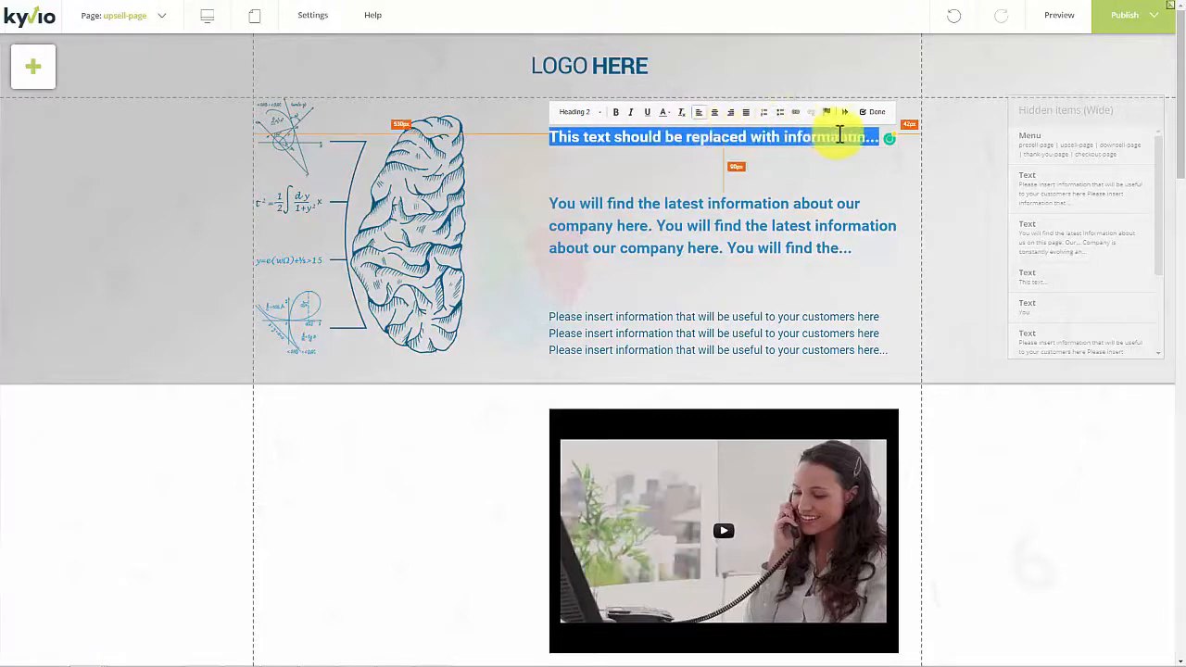
pyautogui.click(869, 117)
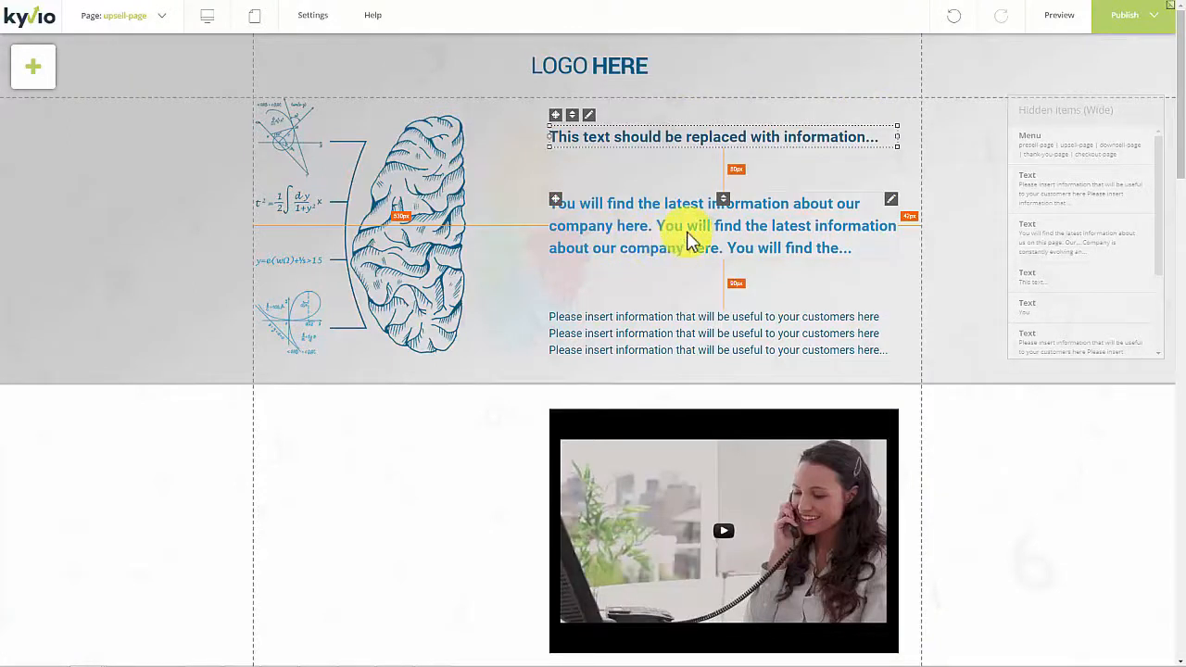
# Move the bold blue text block slightly up toward the headline and nudge the paragraph below it.
pyautogui.moveTo(690, 239)
pyautogui.mouseDown()
pyautogui.moveTo(685, 212)
pyautogui.moveTo(688, 235)
pyautogui.mouseUp()
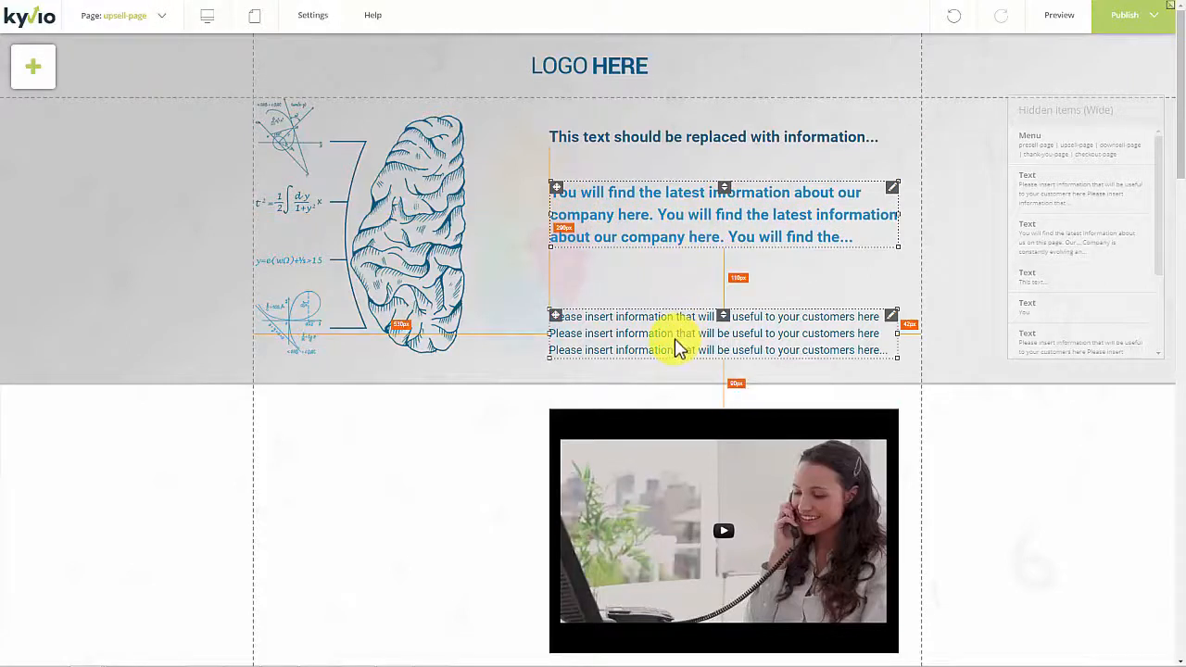
pyautogui.moveTo(676, 341)
pyautogui.mouseDown()
pyautogui.moveTo(677, 318)
pyautogui.moveTo(675, 339)
pyautogui.mouseUp()
# Center the upper video horizontally on the page and align the START LEARNING button centrally beneath it.
pyautogui.scroll(-4, 597, 401)
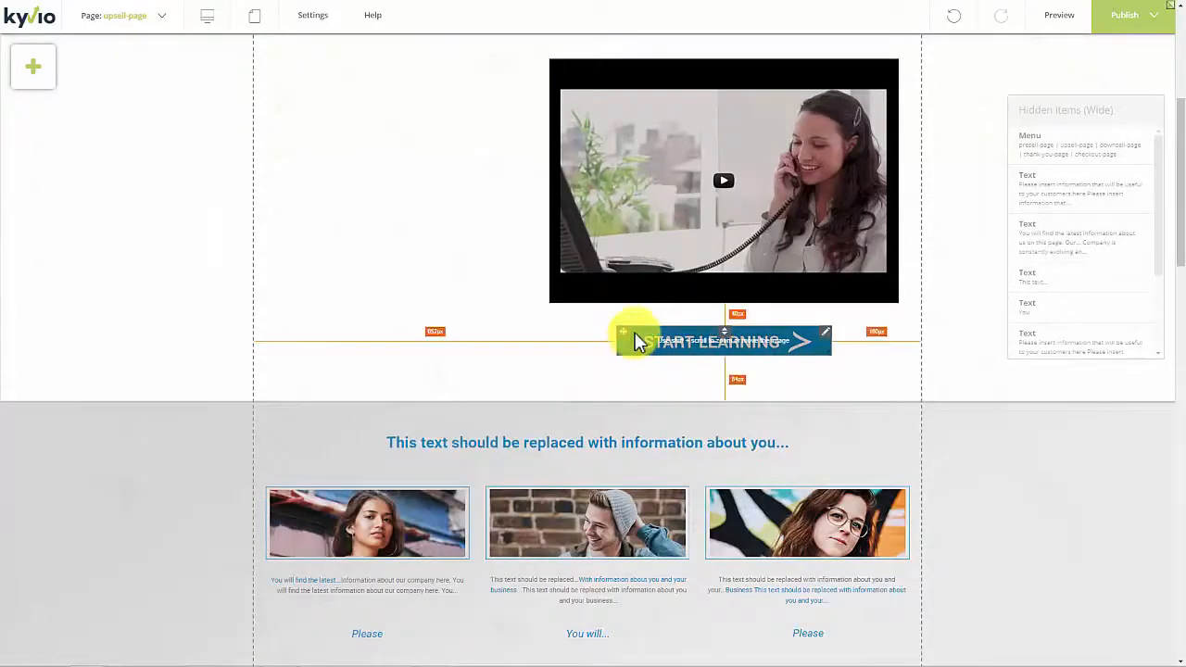
pyautogui.scroll(4, 648, 371)
pyautogui.scroll(-2, 932, 450)
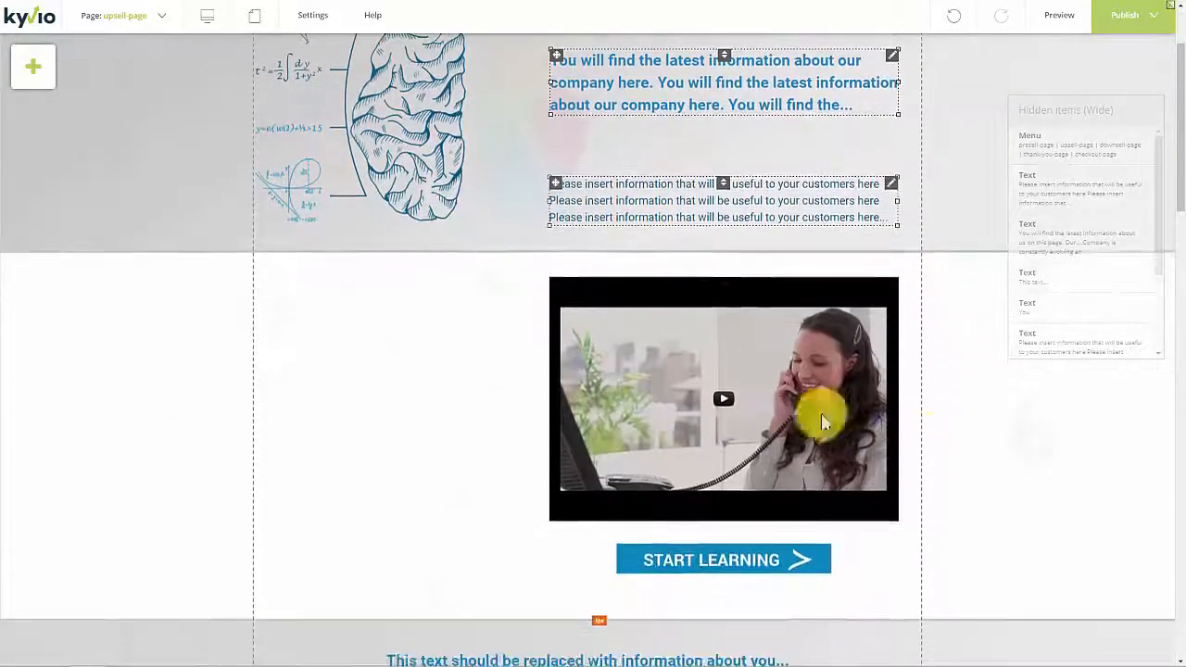
pyautogui.moveTo(697, 376); pyautogui.dragTo(584, 408)
pyautogui.moveTo(662, 569); pyautogui.dragTo(537, 567)
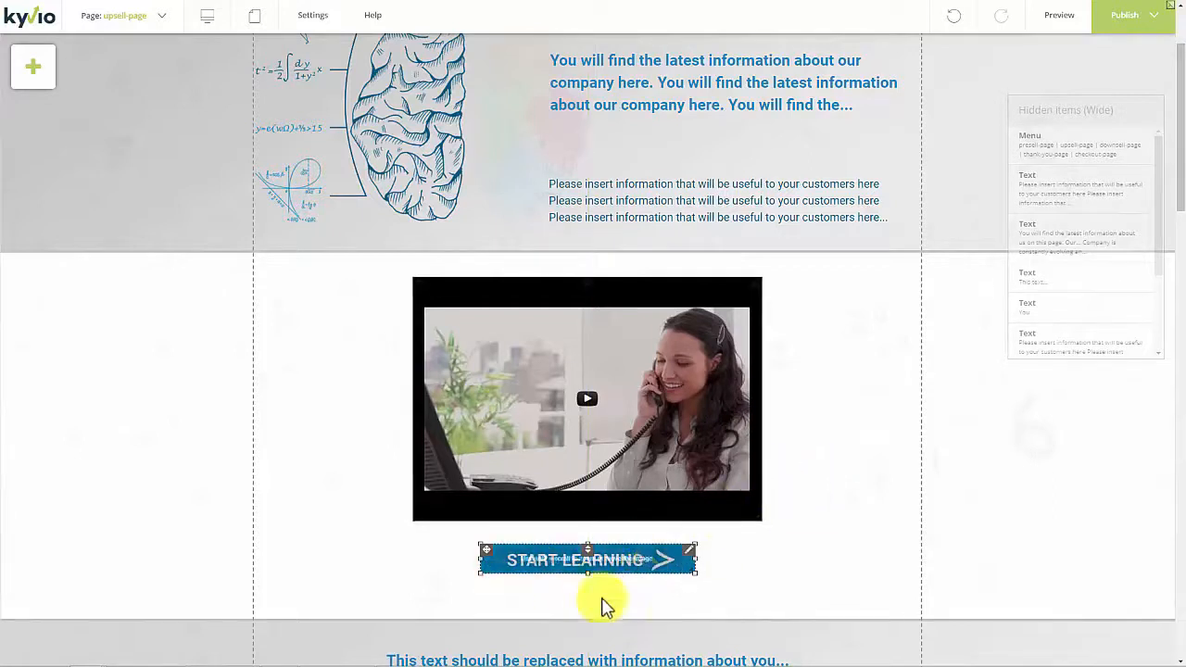
# Move the three-photo section with its contents up toward the START LEARNING button and shift the blue section below it up.
pyautogui.moveTo(585, 619); pyautogui.dragTo(586, 599)
pyautogui.scroll(-4, 586, 599)
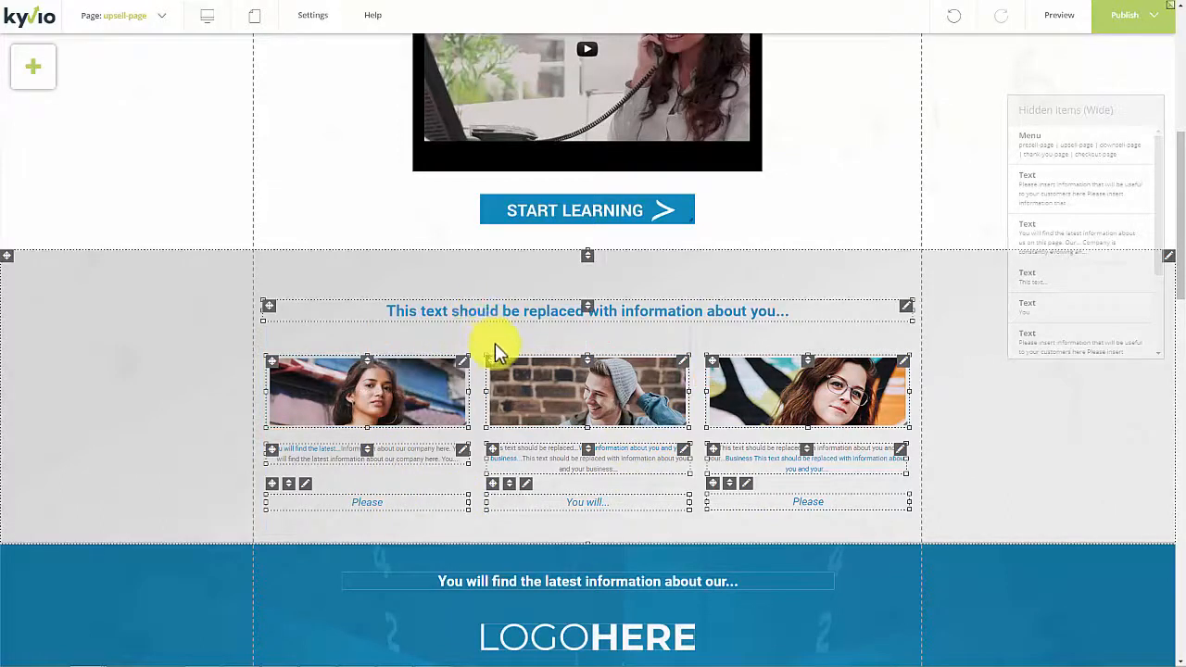
pyautogui.press('Up')
pyautogui.press('Up')
pyautogui.press('Up')
pyautogui.press('Up')
pyautogui.press('Up')
pyautogui.press('Up')
pyautogui.press('Up')
pyautogui.press('Up')
pyautogui.press('Up')
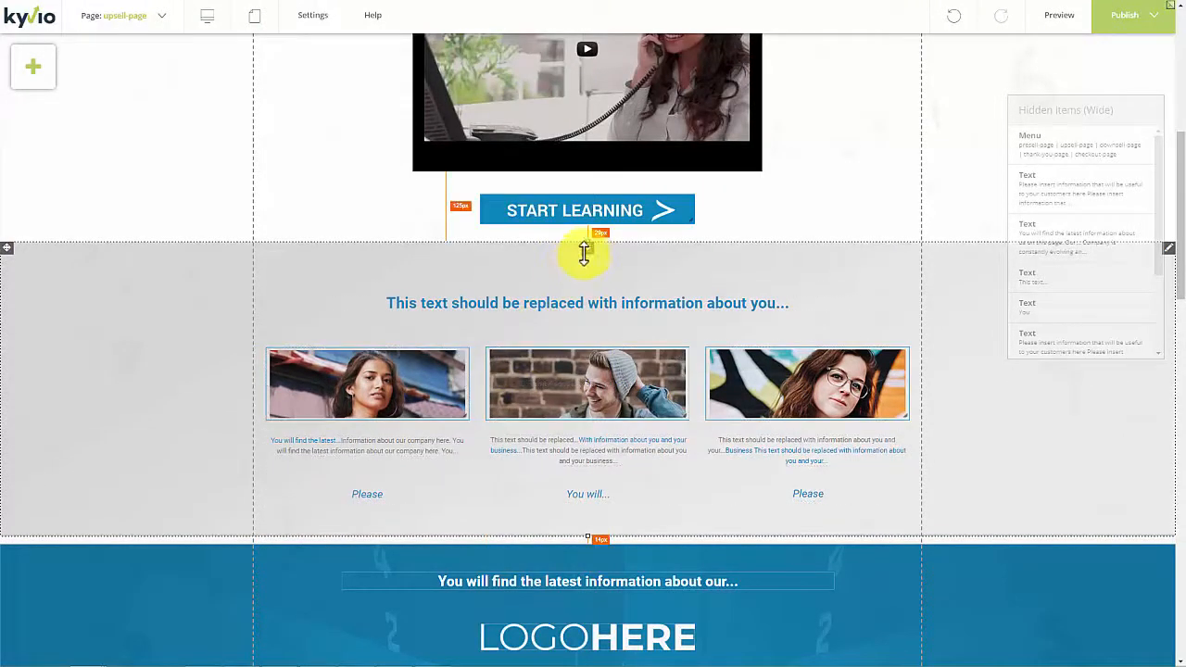
pyautogui.moveTo(588, 262); pyautogui.dragTo(587, 254)
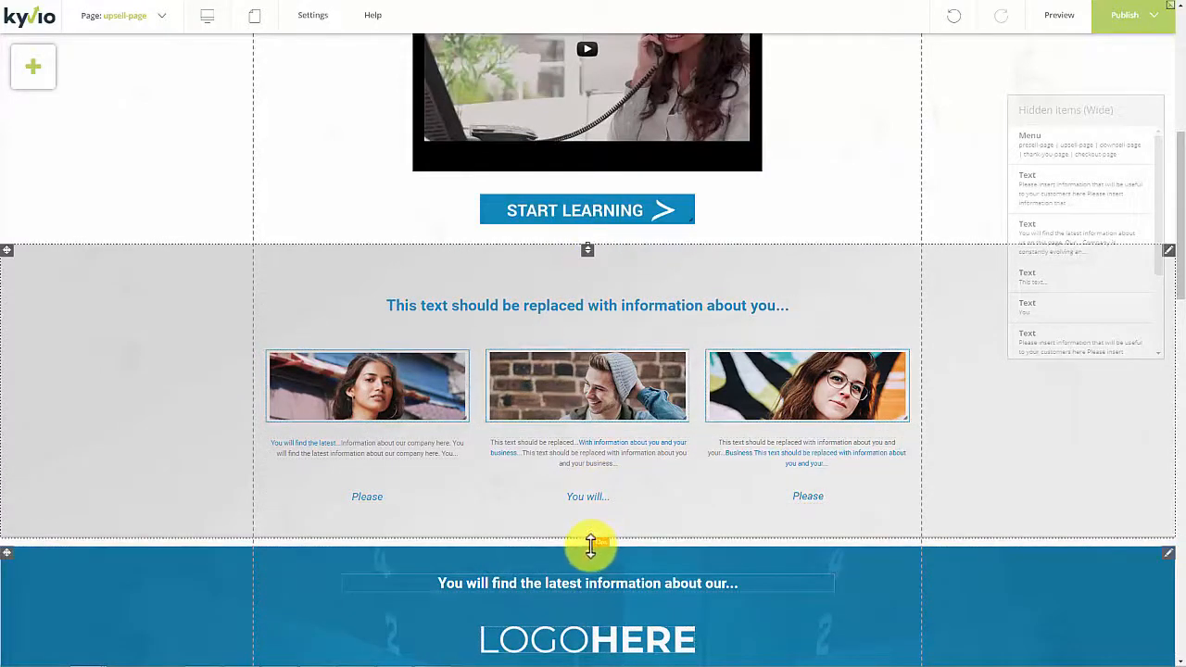
pyautogui.moveTo(592, 540); pyautogui.dragTo(591, 535)
pyautogui.scroll(-8, 588, 544)
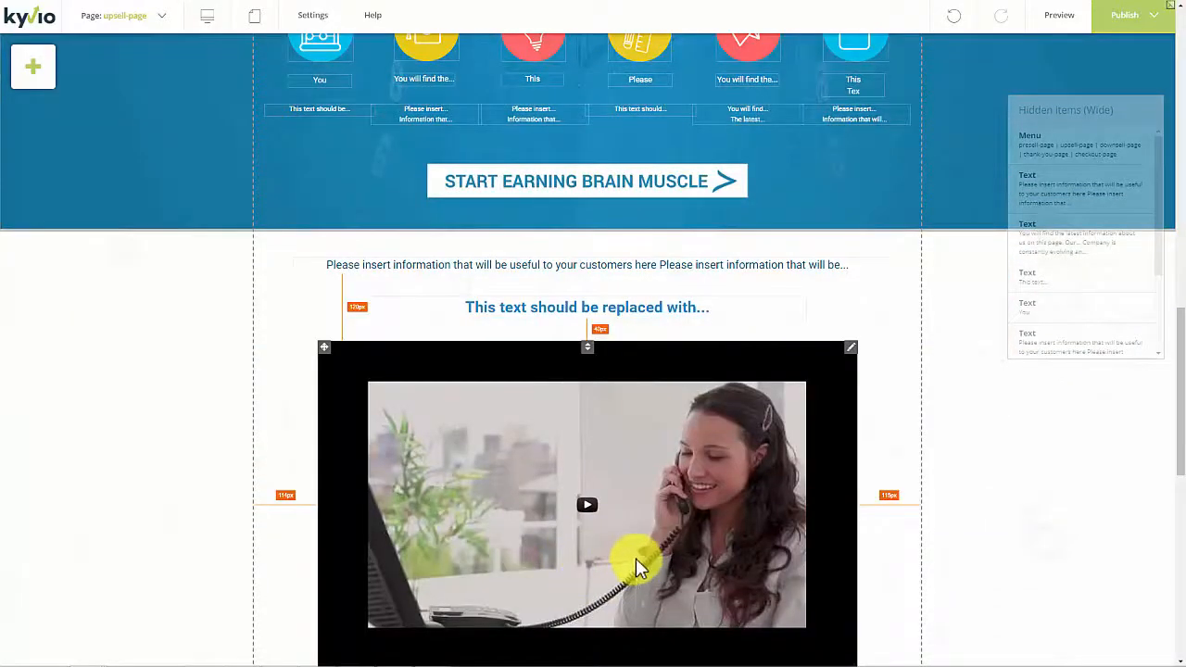
pyautogui.scroll(-15, 623, 516)
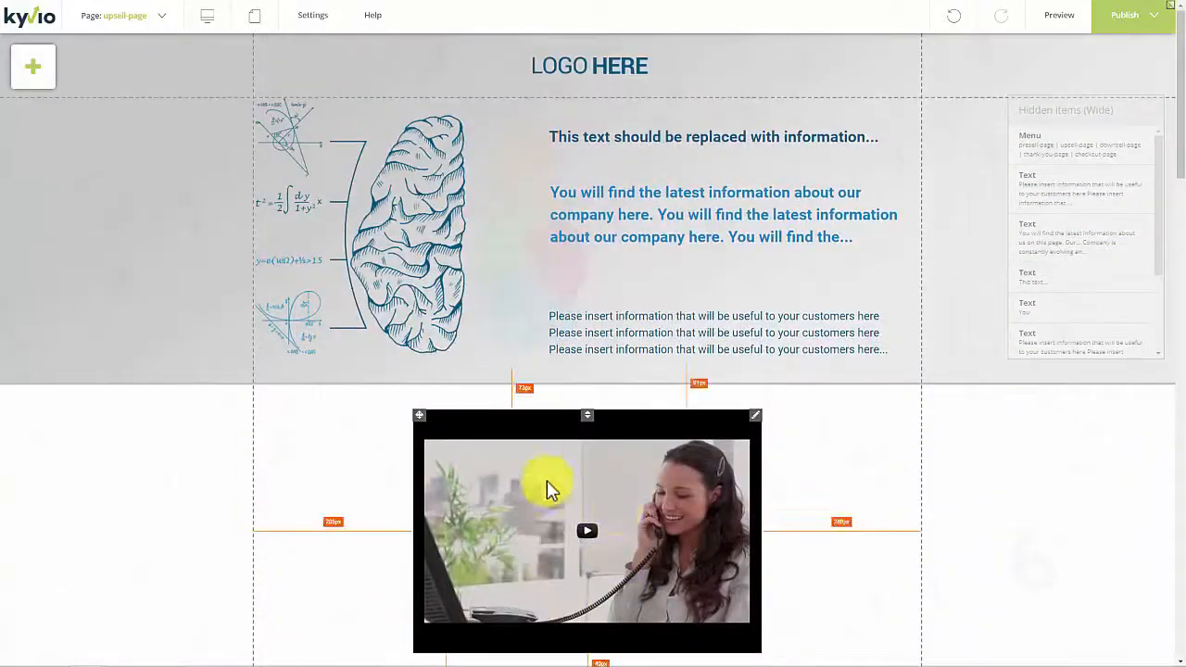
# Examine the shape and blog elements available for adding to the page.
pyautogui.click(38, 71)
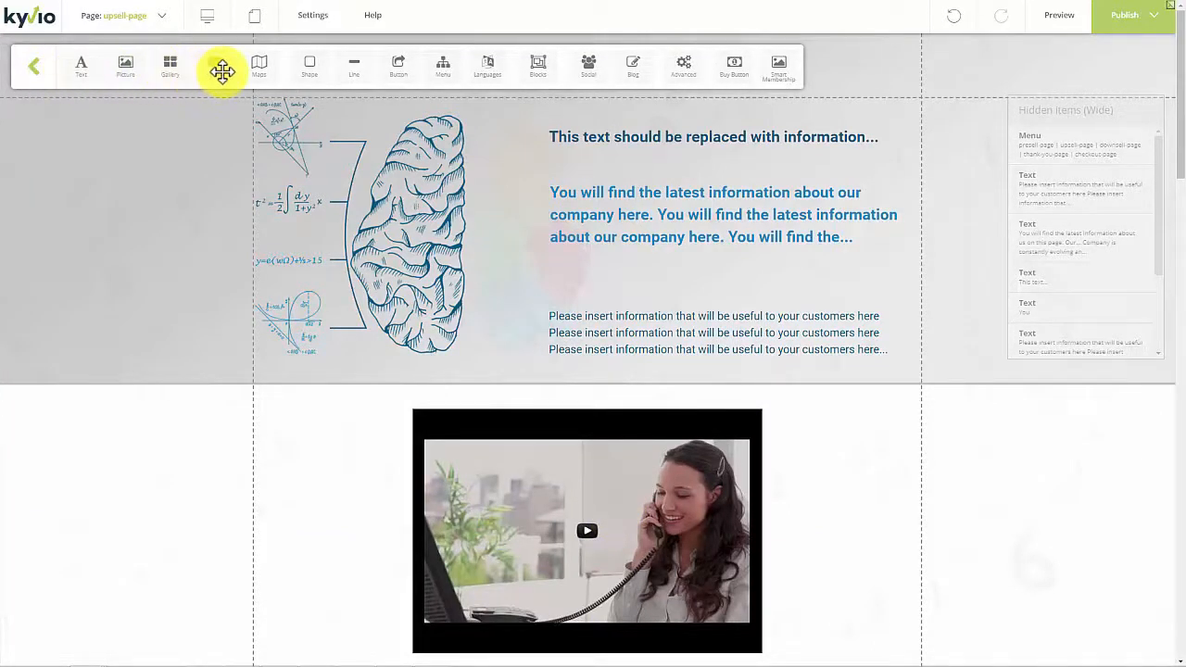
pyautogui.click(308, 71)
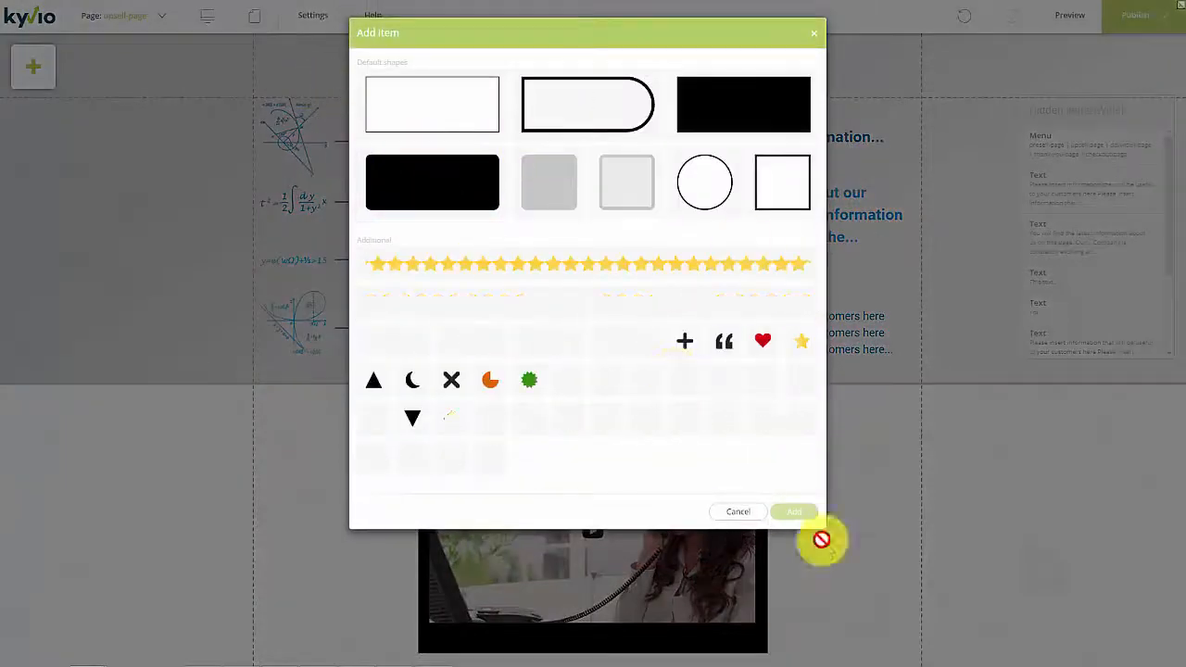
pyautogui.click(751, 518)
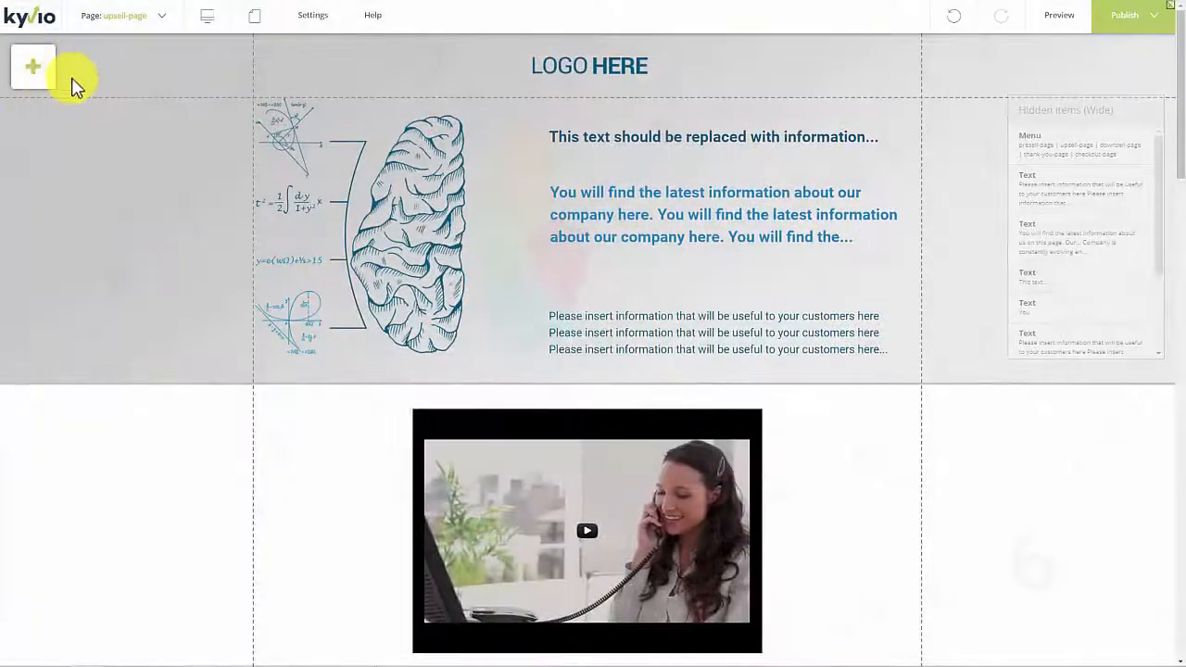
pyautogui.click(45, 81)
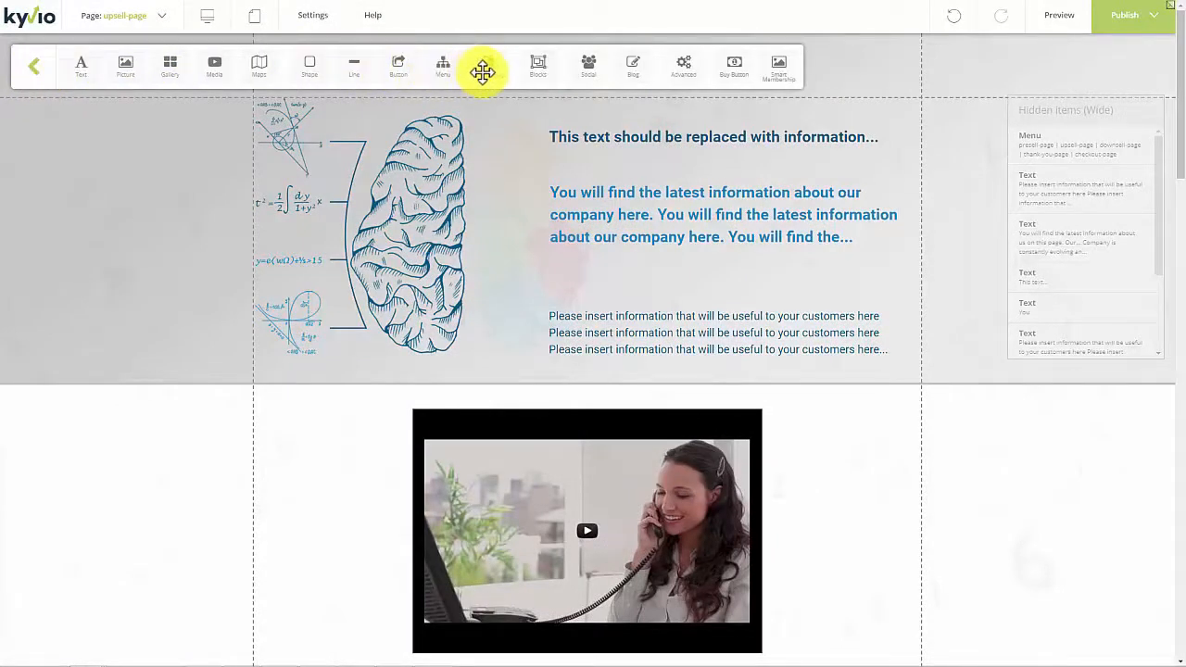
pyautogui.click(641, 66)
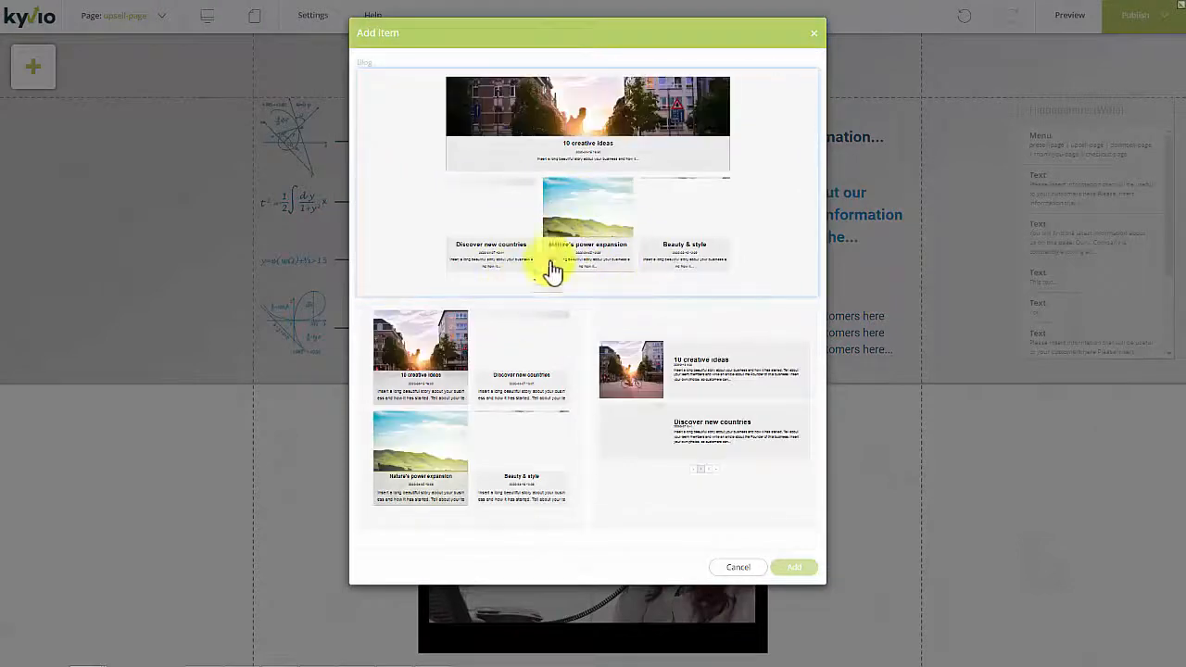
pyautogui.click(814, 35)
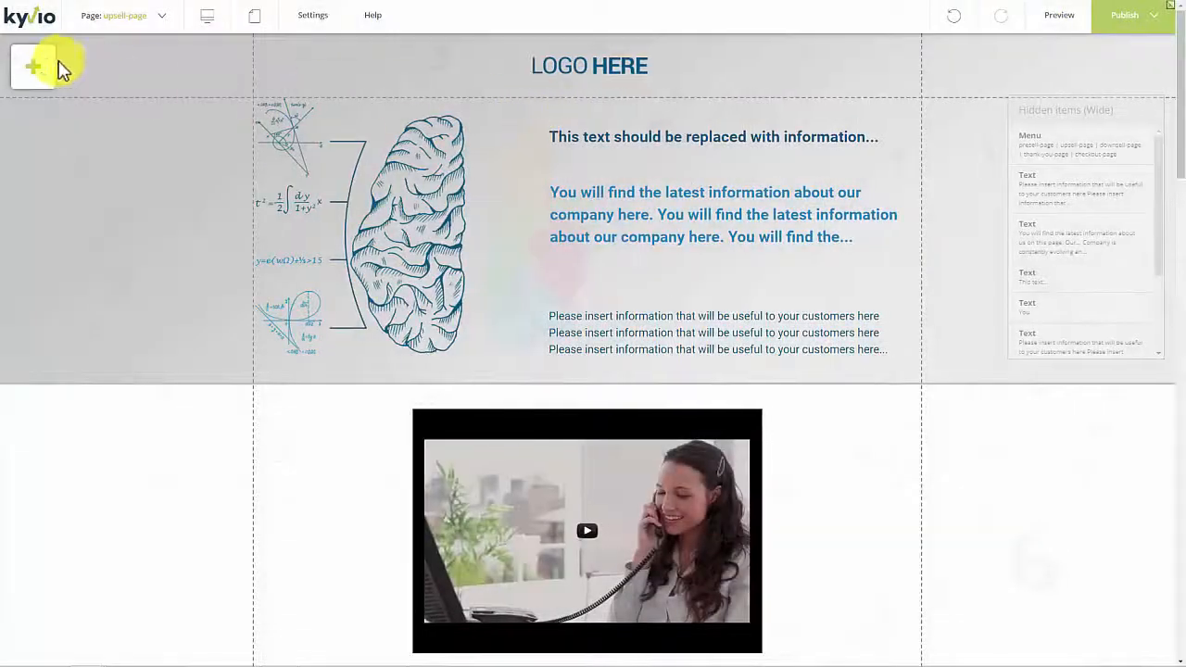
pyautogui.click(58, 68)
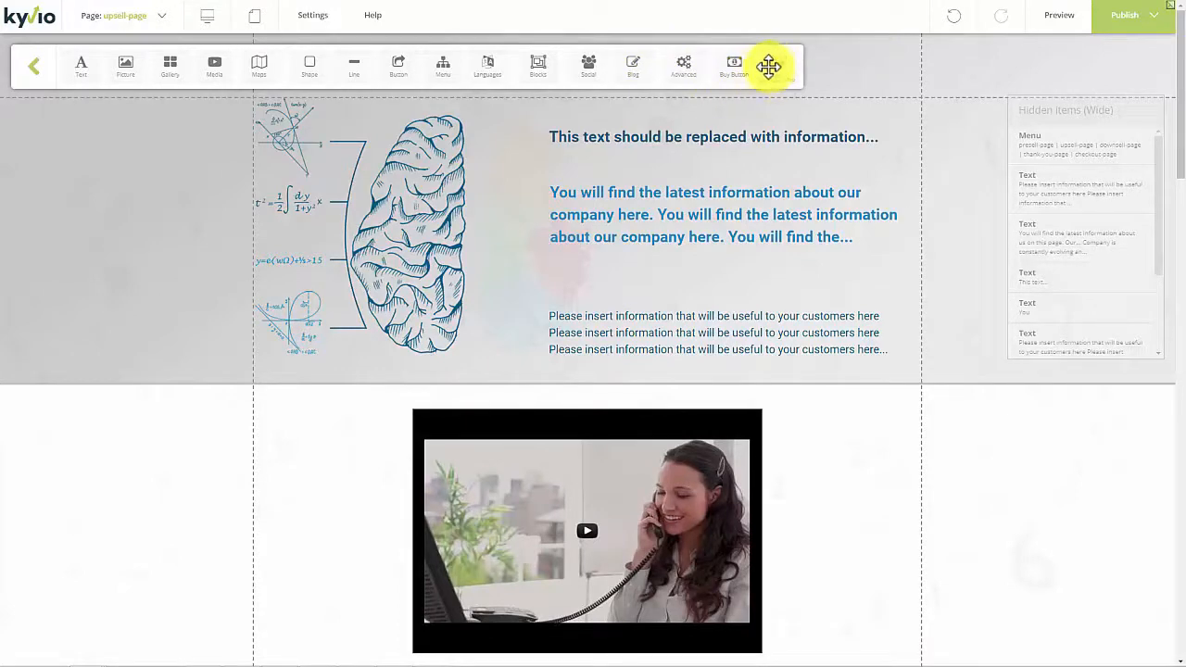
pyautogui.click(486, 69)
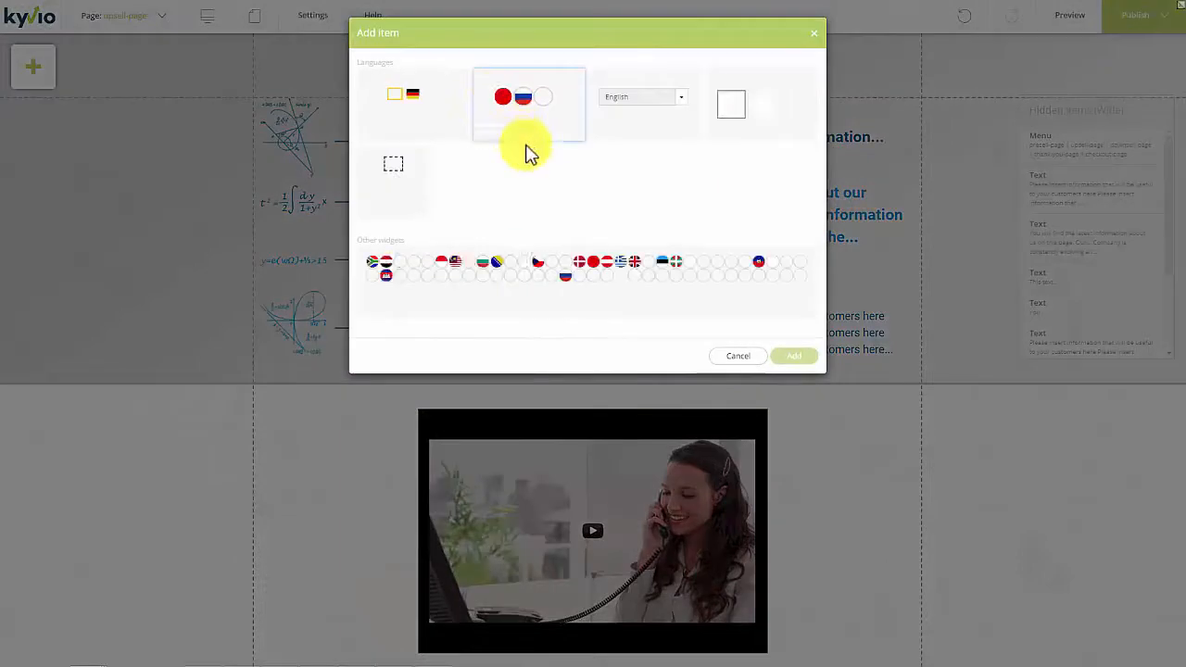
pyautogui.click(680, 99)
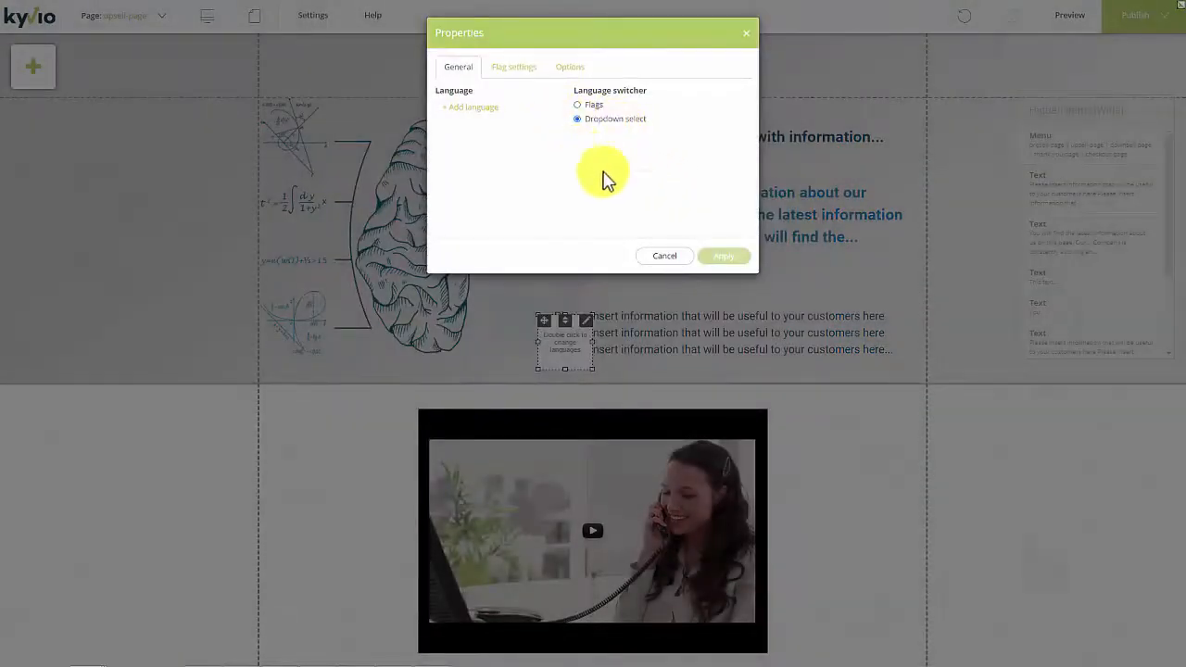
pyautogui.click(664, 256)
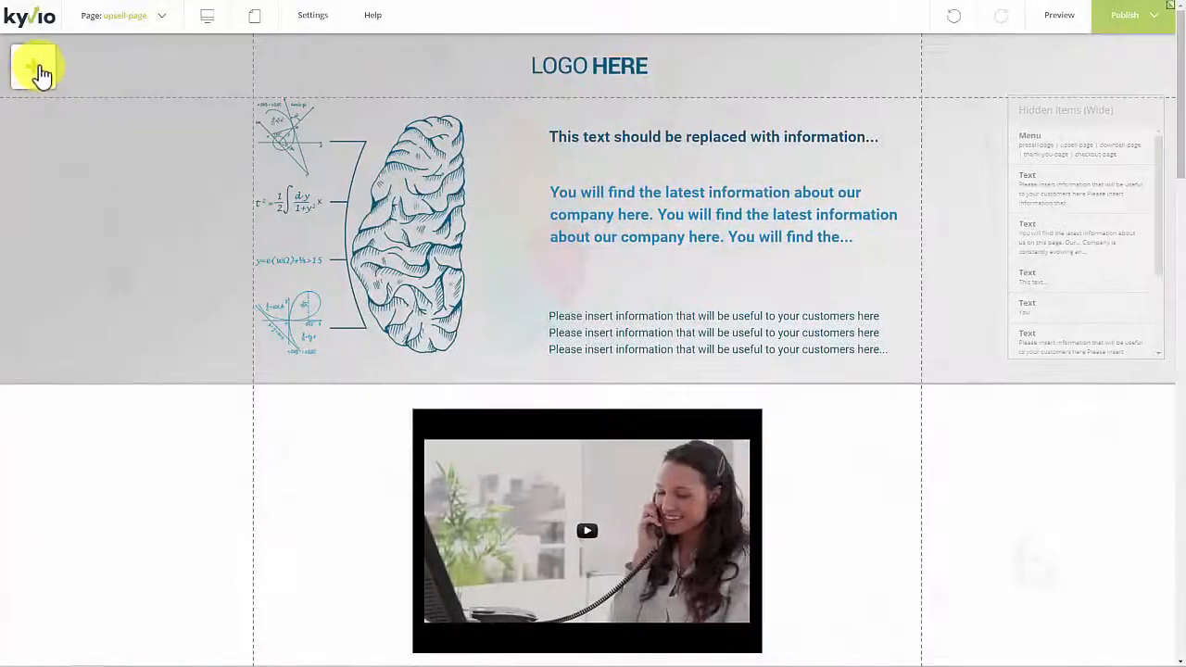
# Add a Buy Button between the blue text block and the paragraph below it, and open its properties.
pyautogui.click(42, 73)
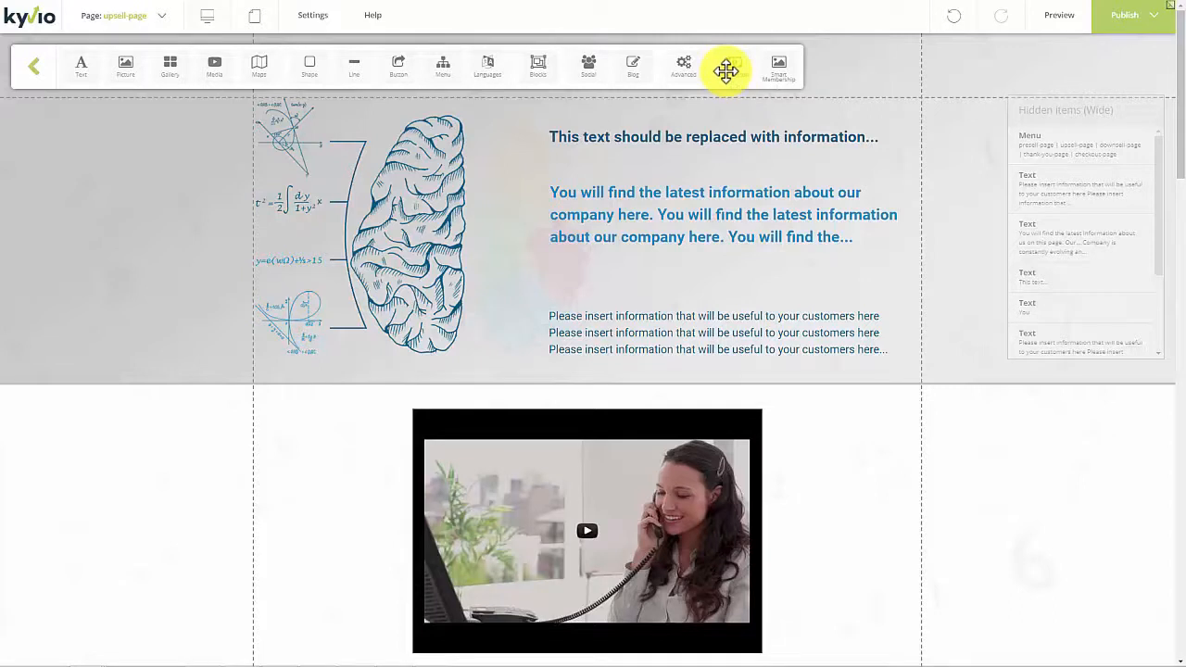
pyautogui.moveTo(737, 76); pyautogui.dragTo(721, 276)
pyautogui.rightClick(797, 206)
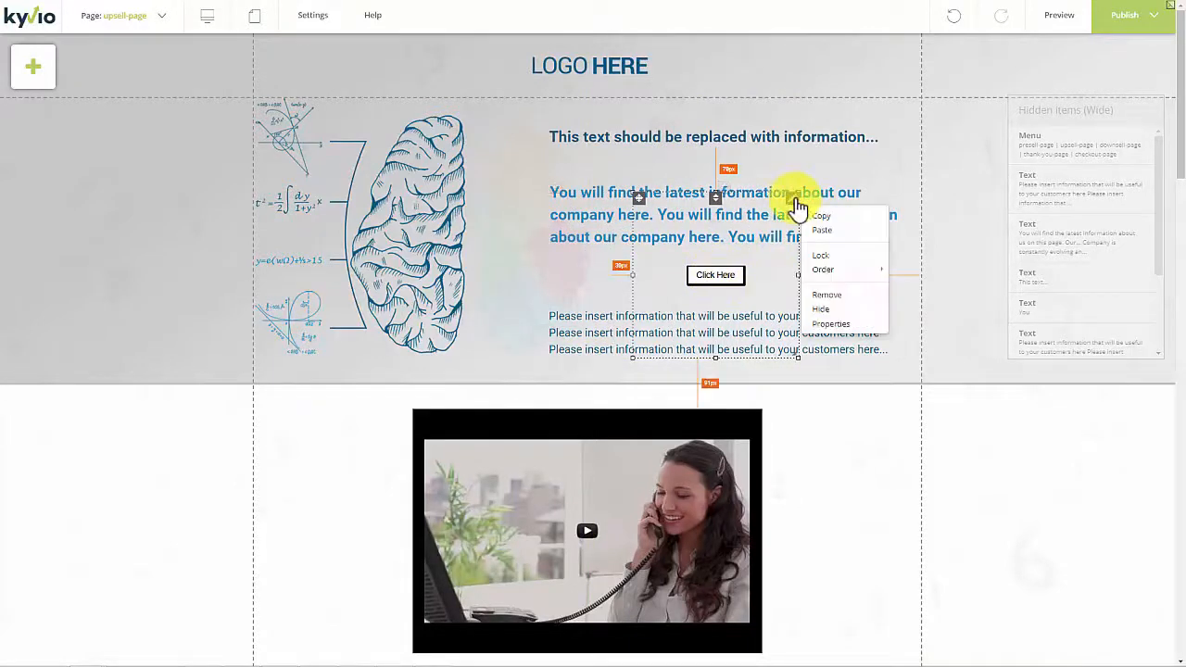
pyautogui.click(845, 326)
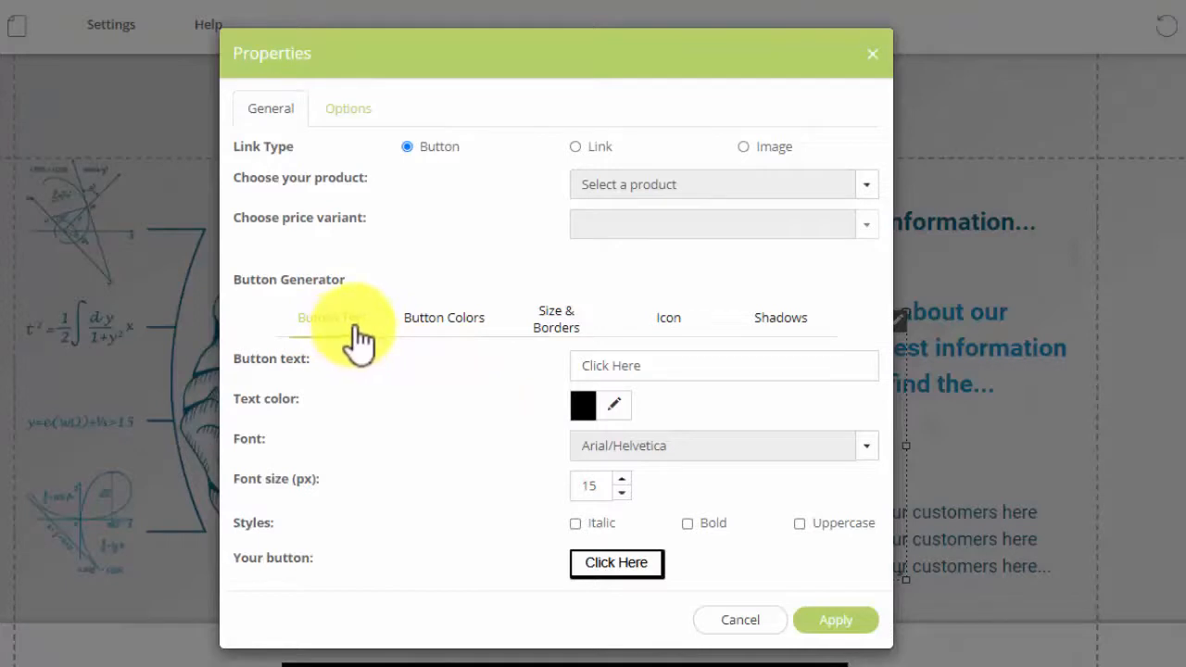
# Link the buy button to the Meetvio Sales product with the test price variant.
pyautogui.click(572, 317)
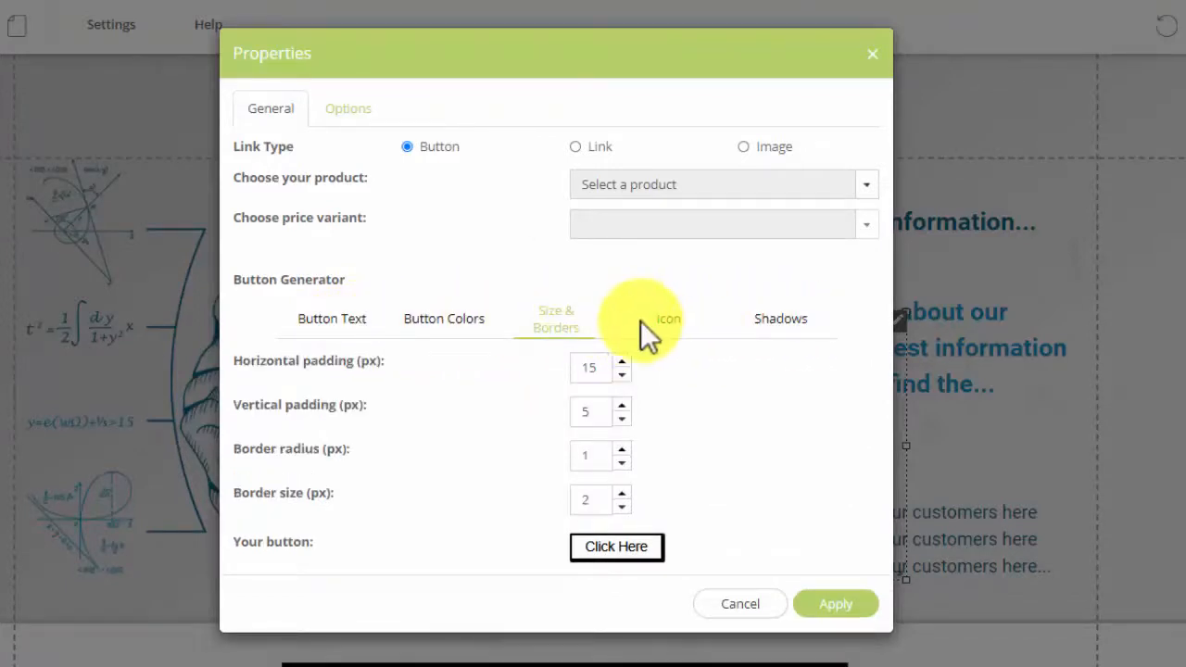
pyautogui.click(608, 186)
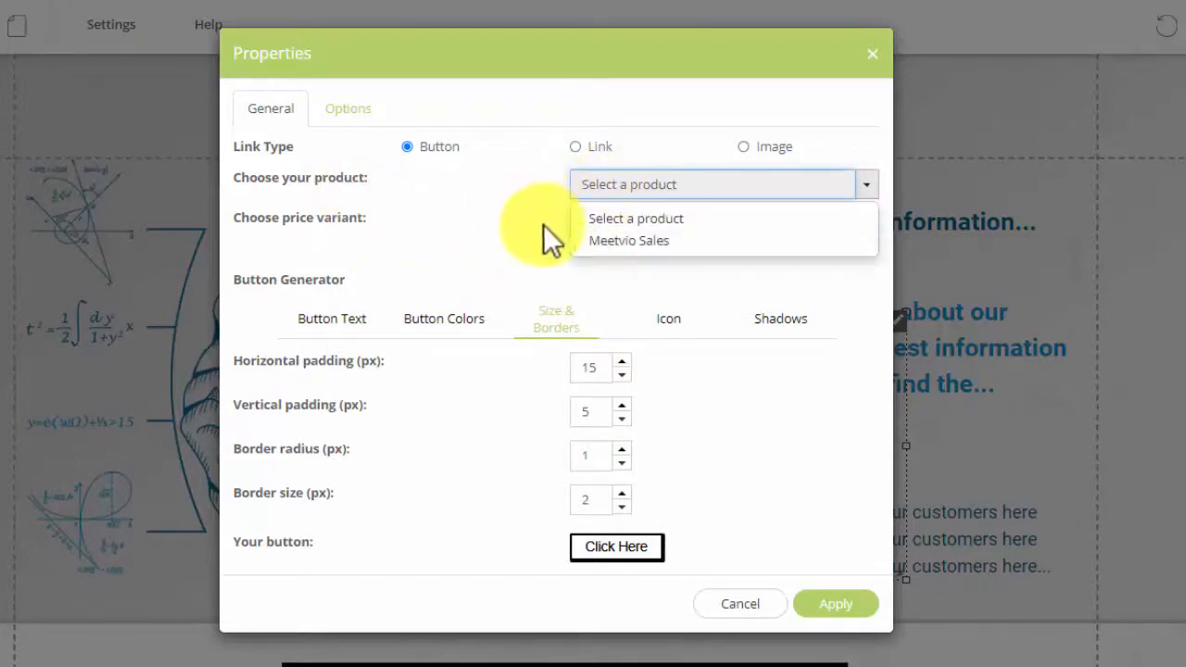
pyautogui.click(603, 242)
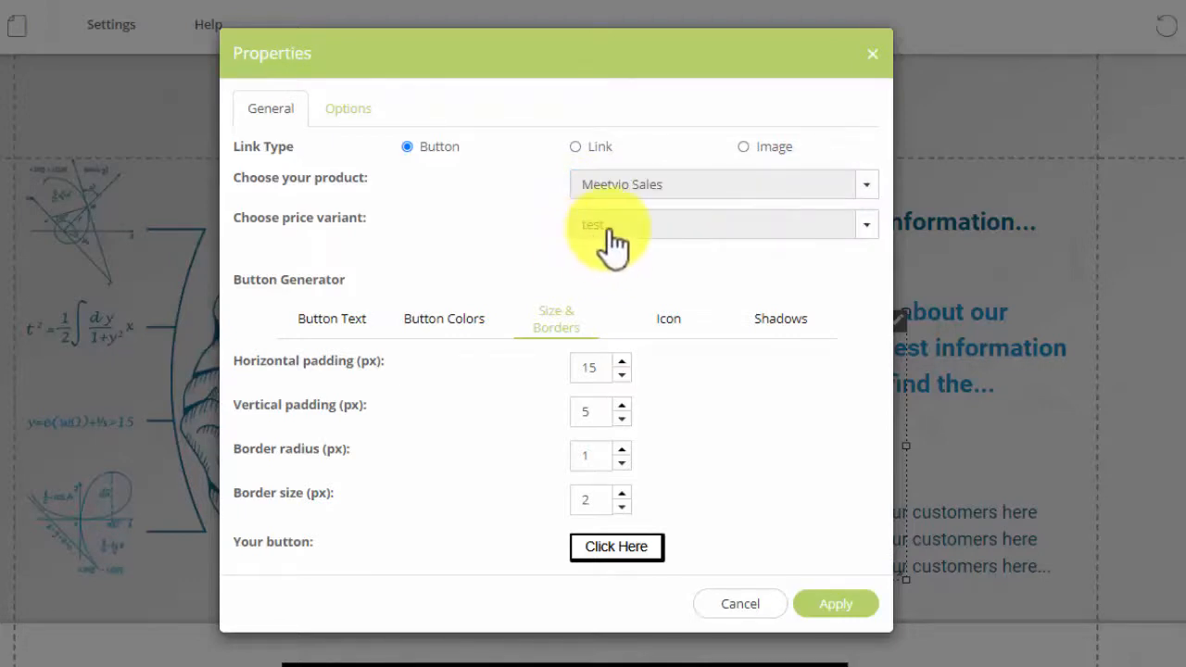
pyautogui.click(599, 228)
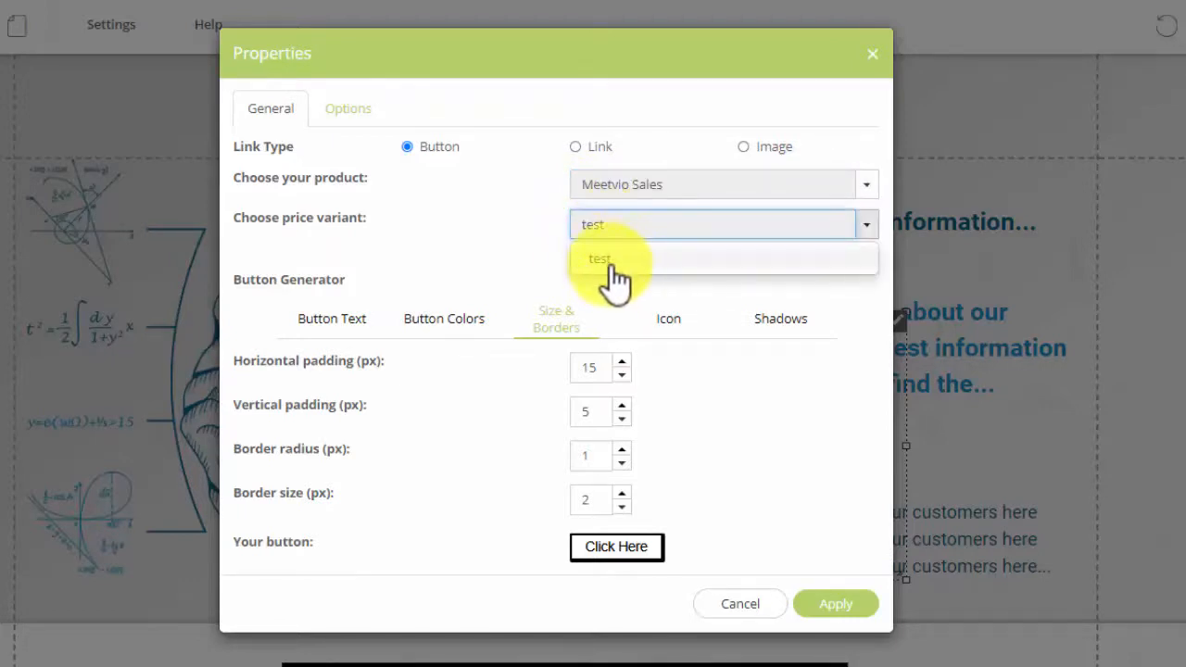
pyautogui.click(611, 265)
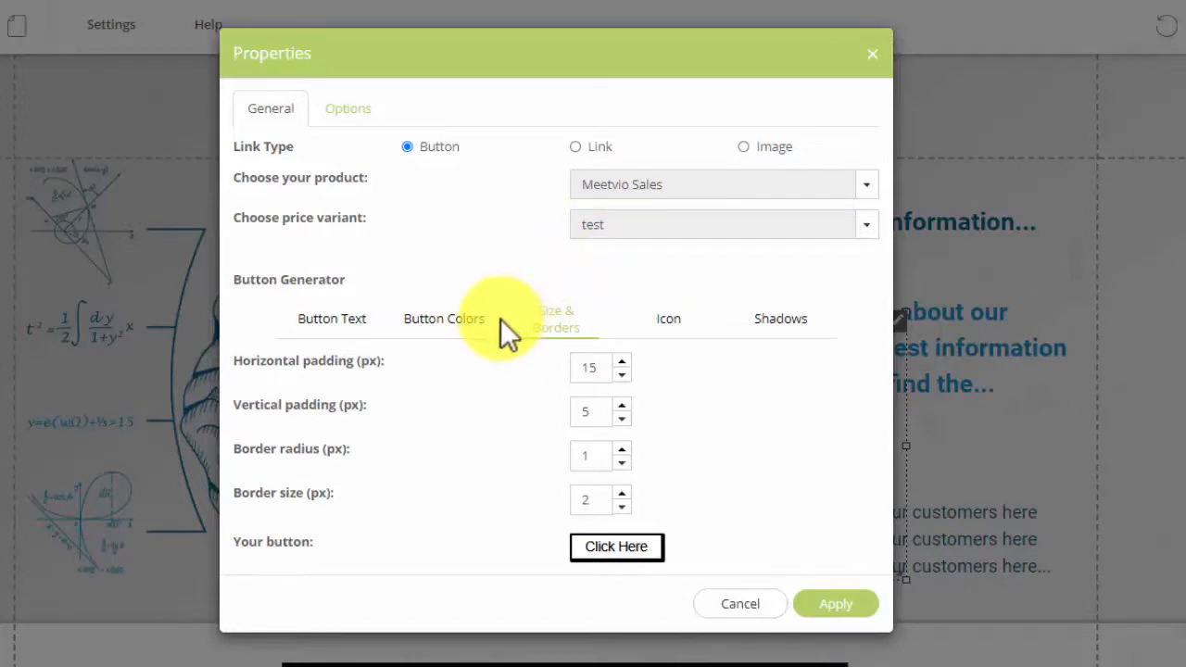
pyautogui.click(334, 113)
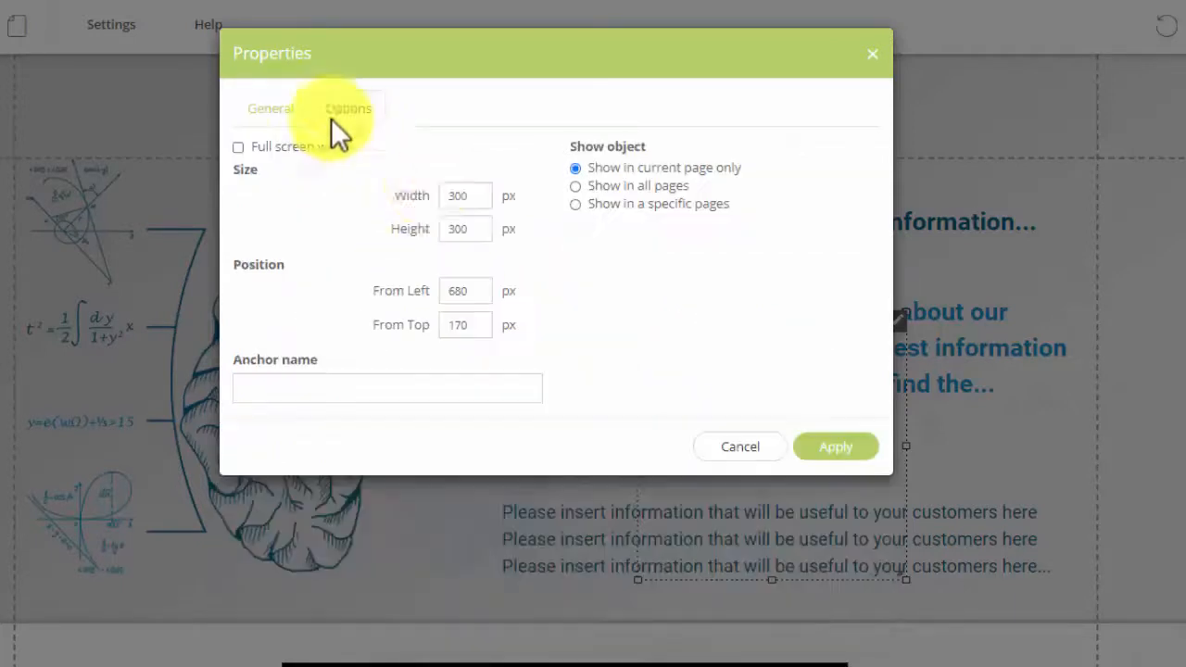
pyautogui.click(269, 110)
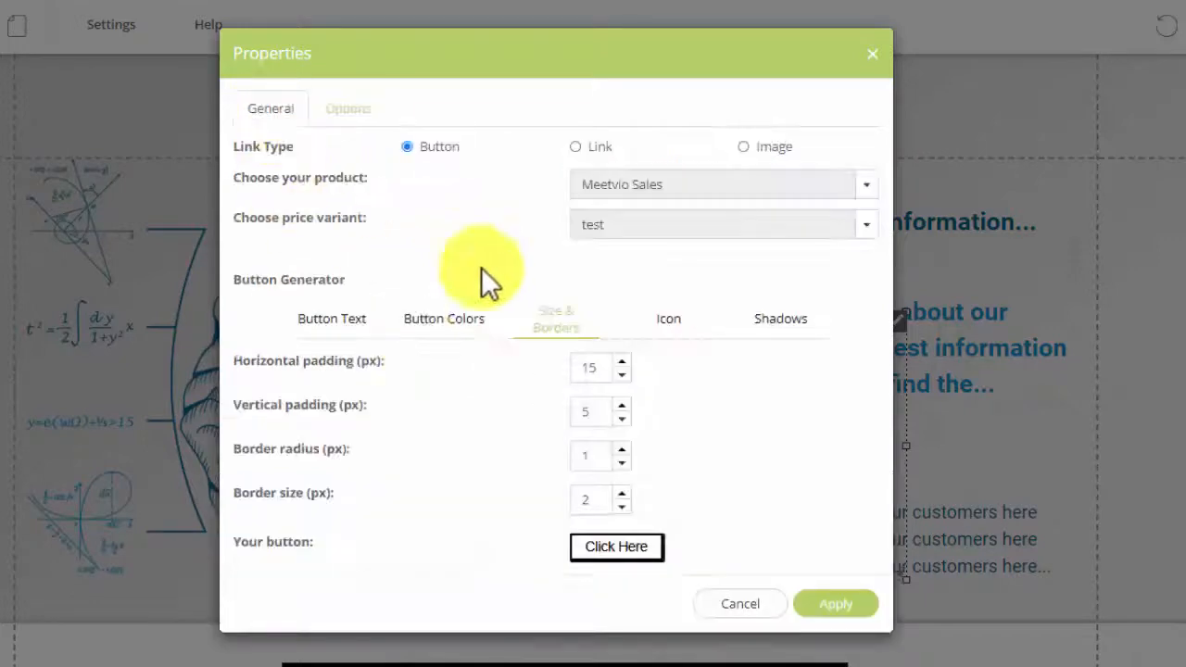
# Set the buy button's background top color to red (ed2d2d) and its background bottom color to bright red.
pyautogui.click(442, 324)
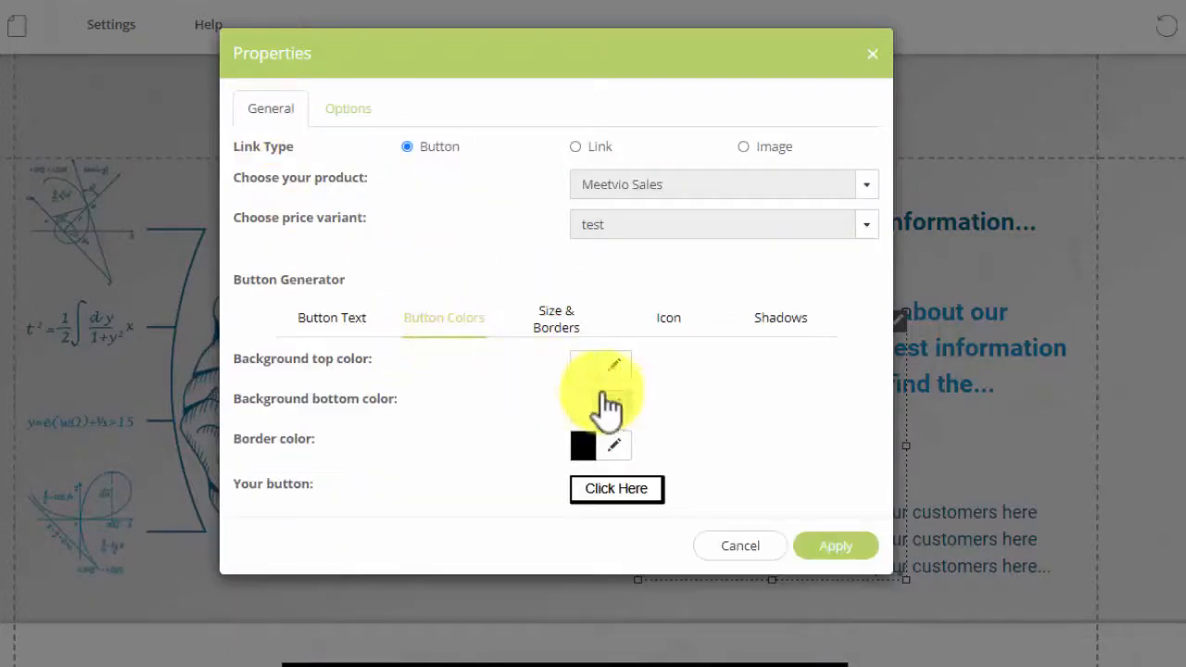
pyautogui.click(612, 369)
pyautogui.click(691, 403)
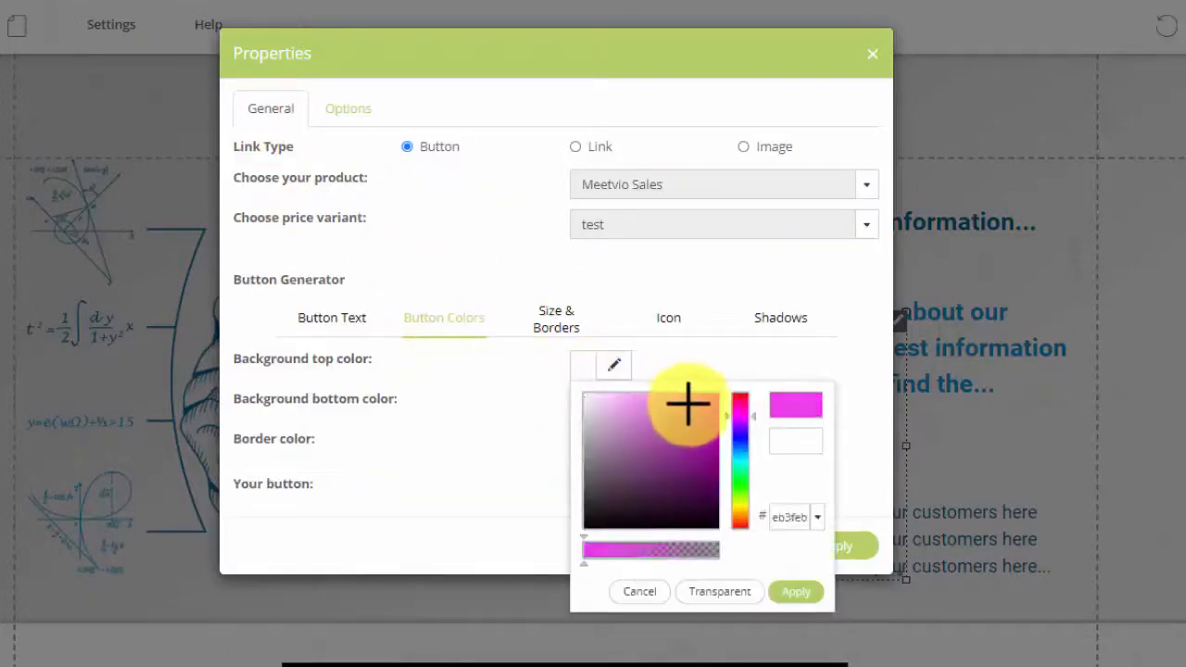
pyautogui.click(739, 396)
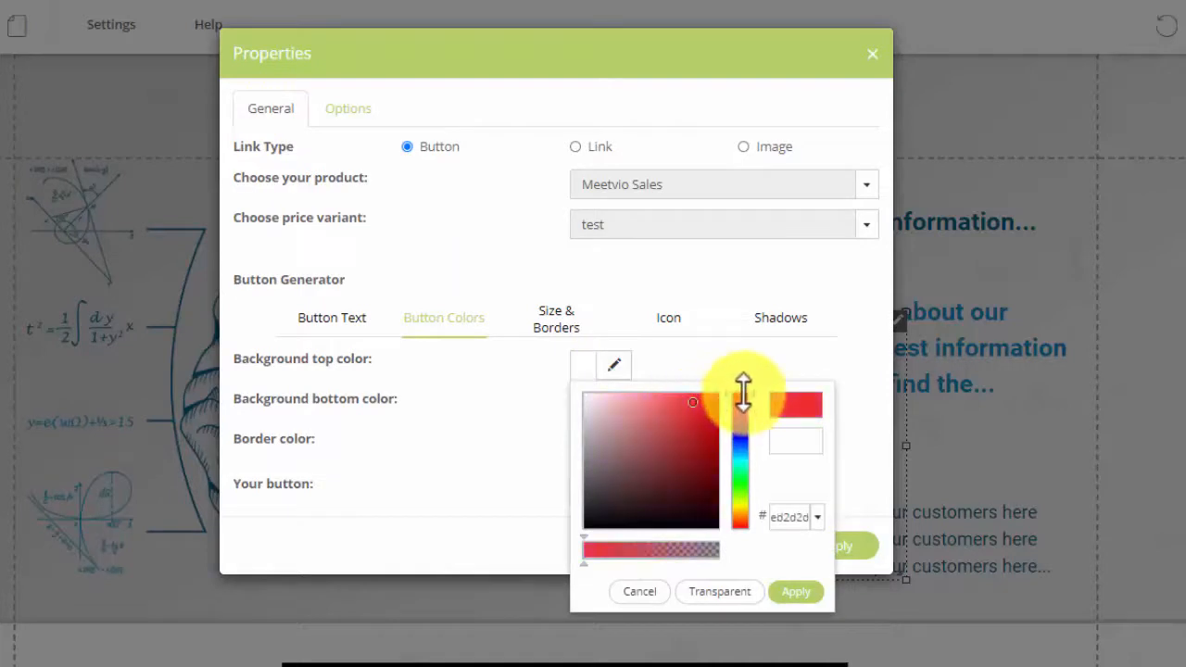
pyautogui.click(795, 591)
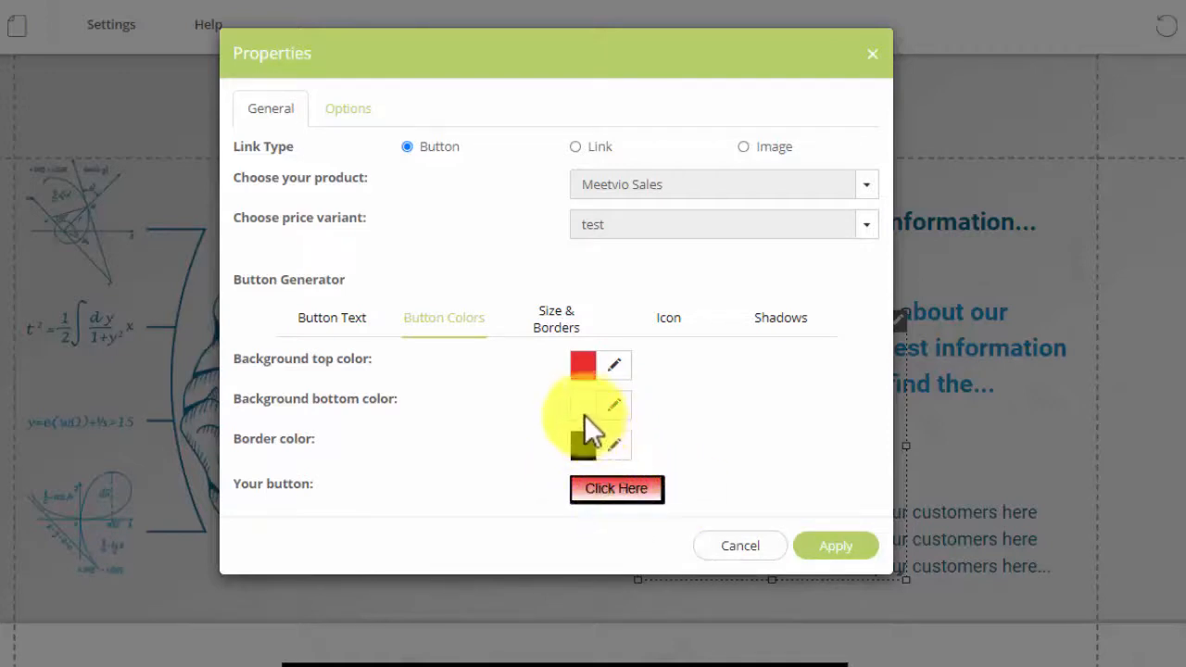
pyautogui.click(619, 412)
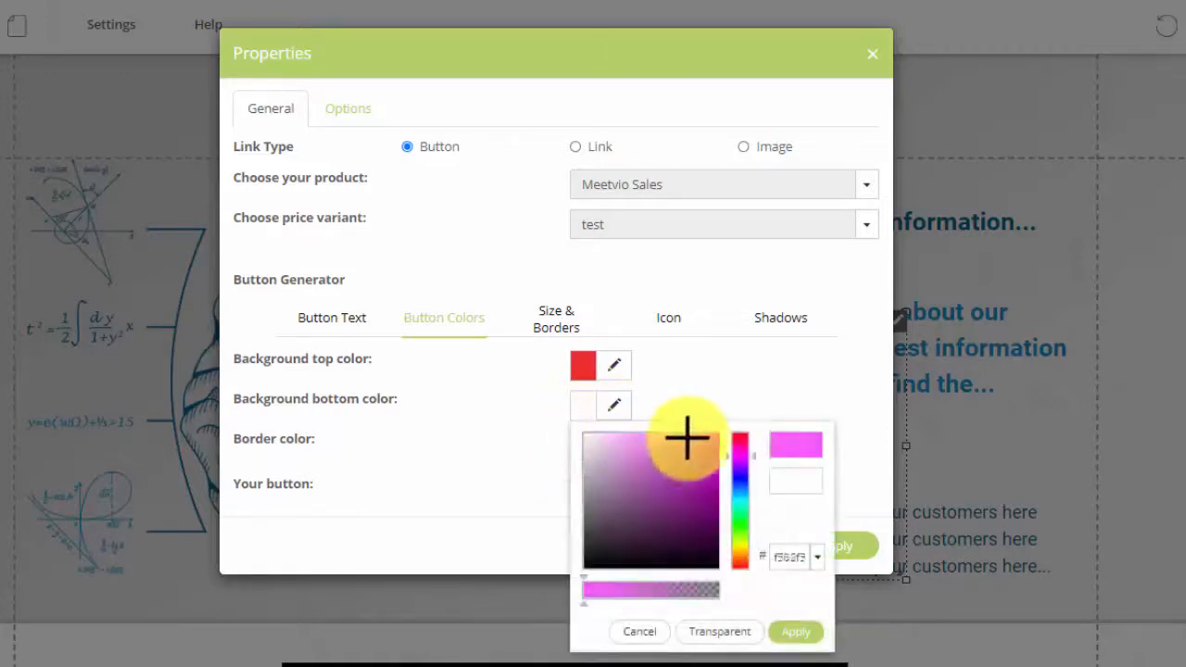
pyautogui.click(740, 435)
pyautogui.click(789, 630)
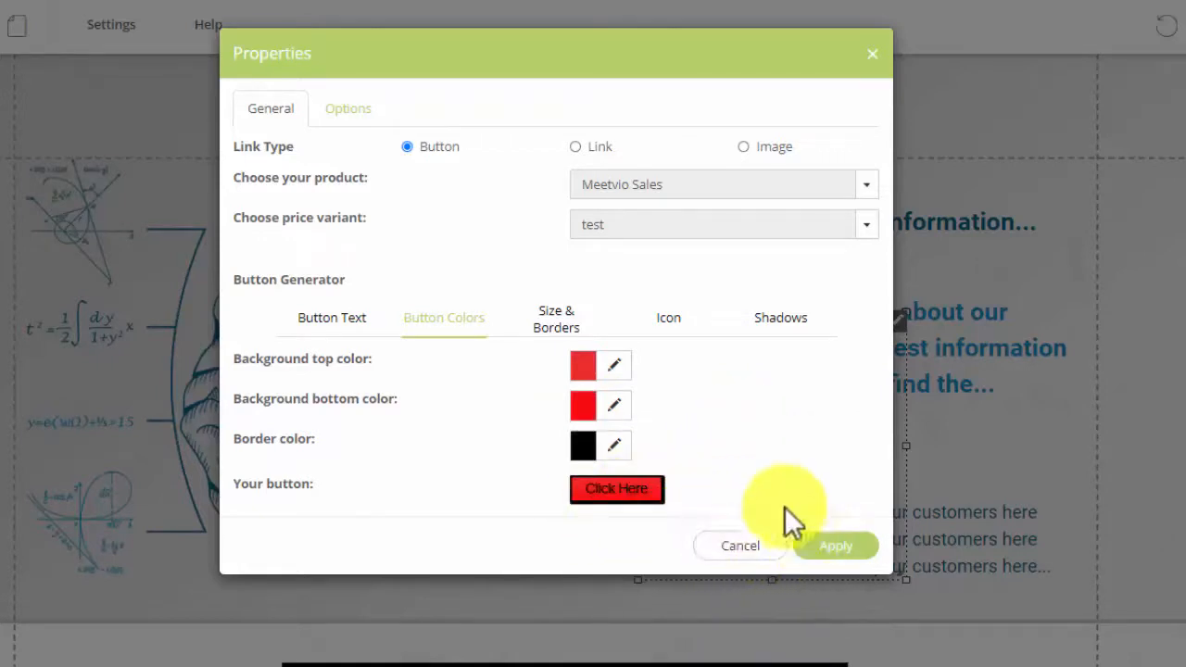
# Change the buy button's text to GO BUY NOW and apply the button's properties.
pyautogui.click(363, 330)
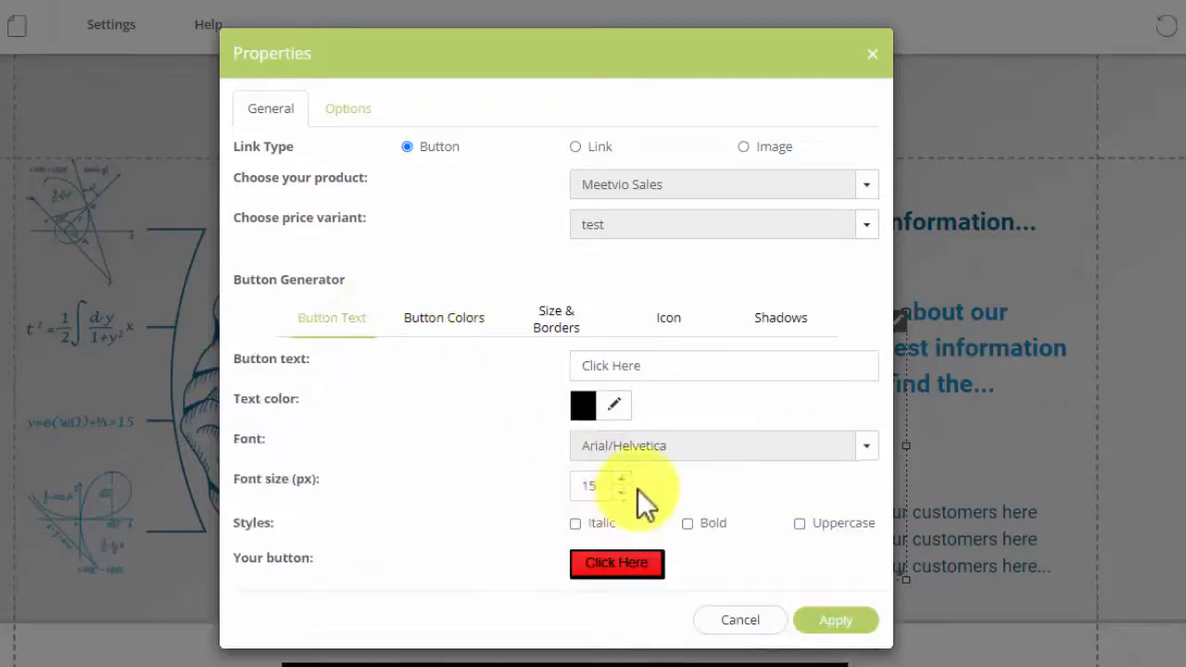
pyautogui.click(640, 369)
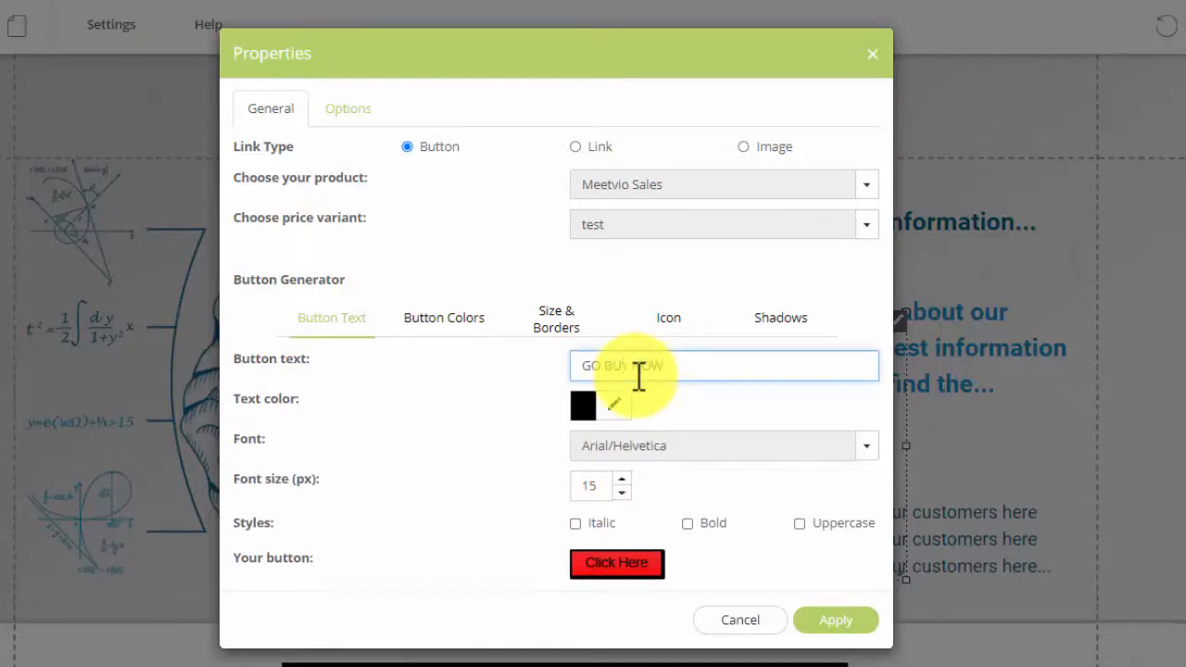
pyautogui.write('GO BUY NOW')
pyautogui.click(834, 623)
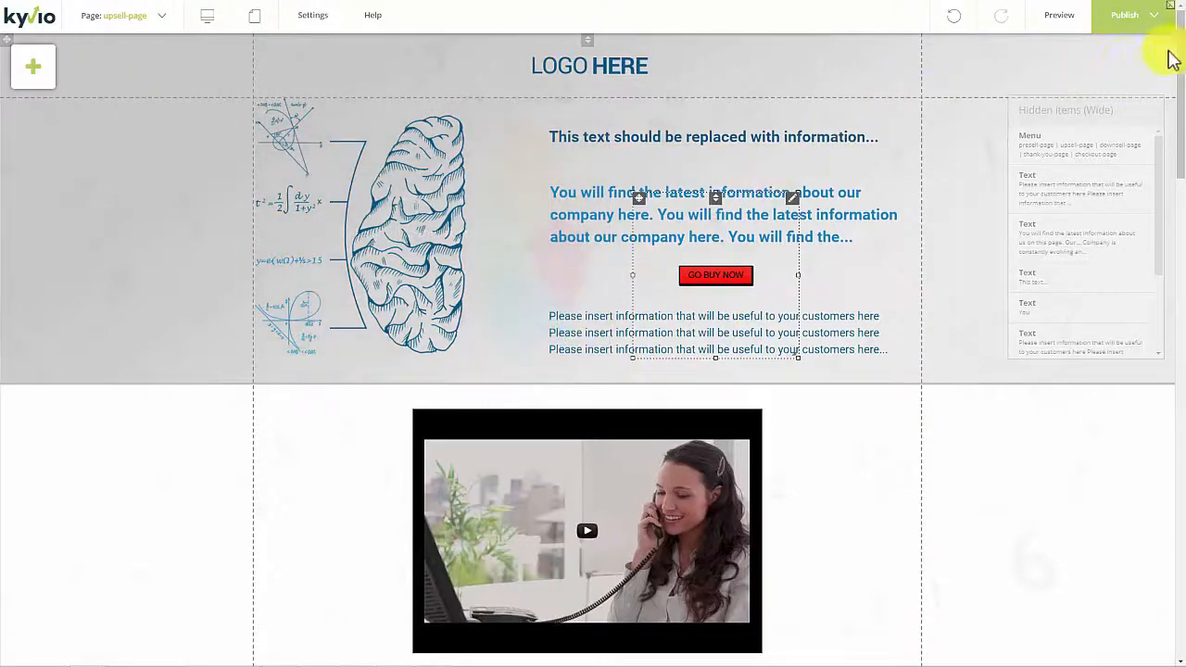
# Save the upsell page as a draft, preview its full length and return to the editor.
pyautogui.click(1139, 27)
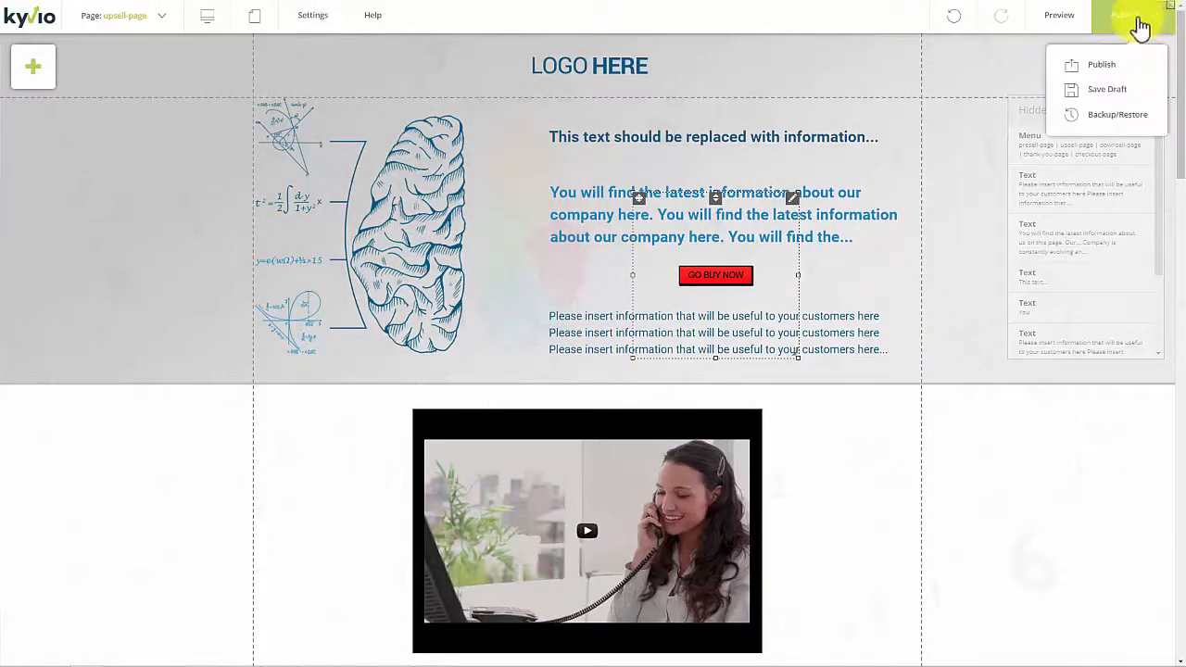
pyautogui.click(1100, 85)
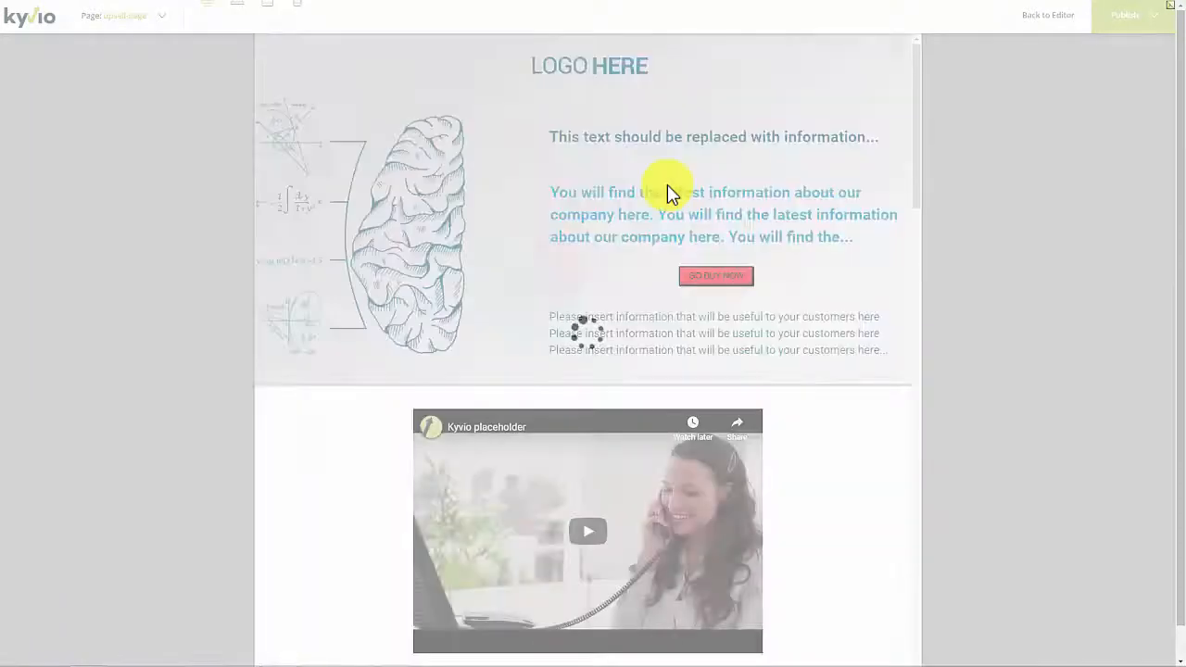
pyautogui.scroll(-5, 667, 223)
pyautogui.scroll(-10, 669, 269)
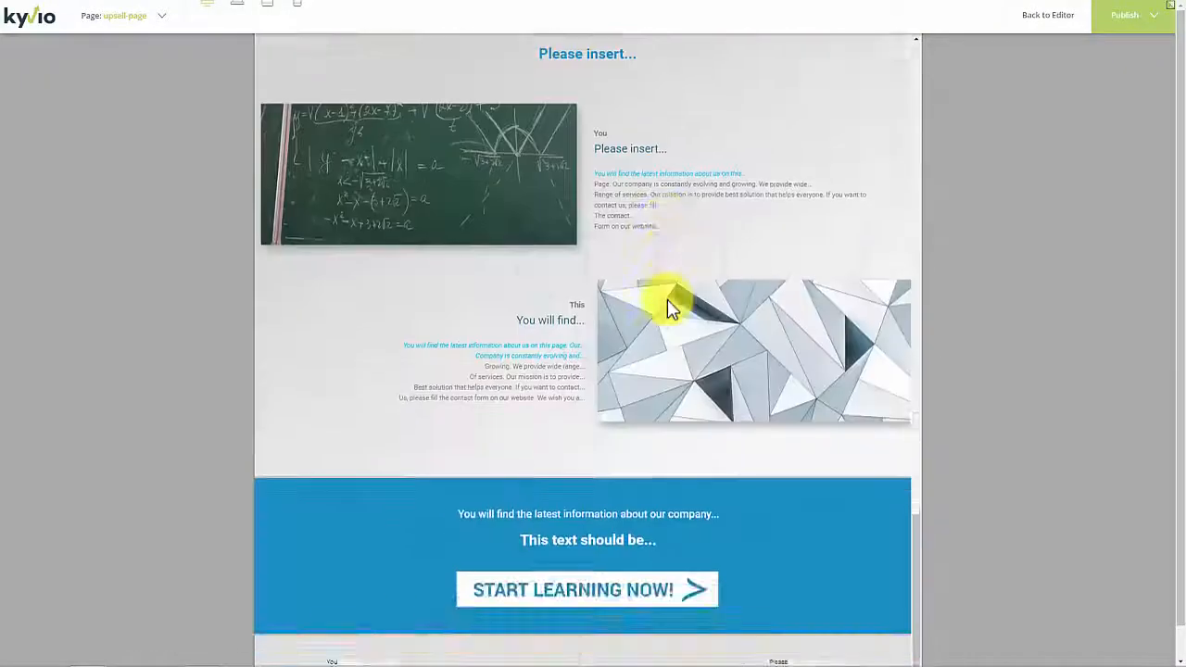
pyautogui.scroll(17, 670, 306)
pyautogui.click(1049, 17)
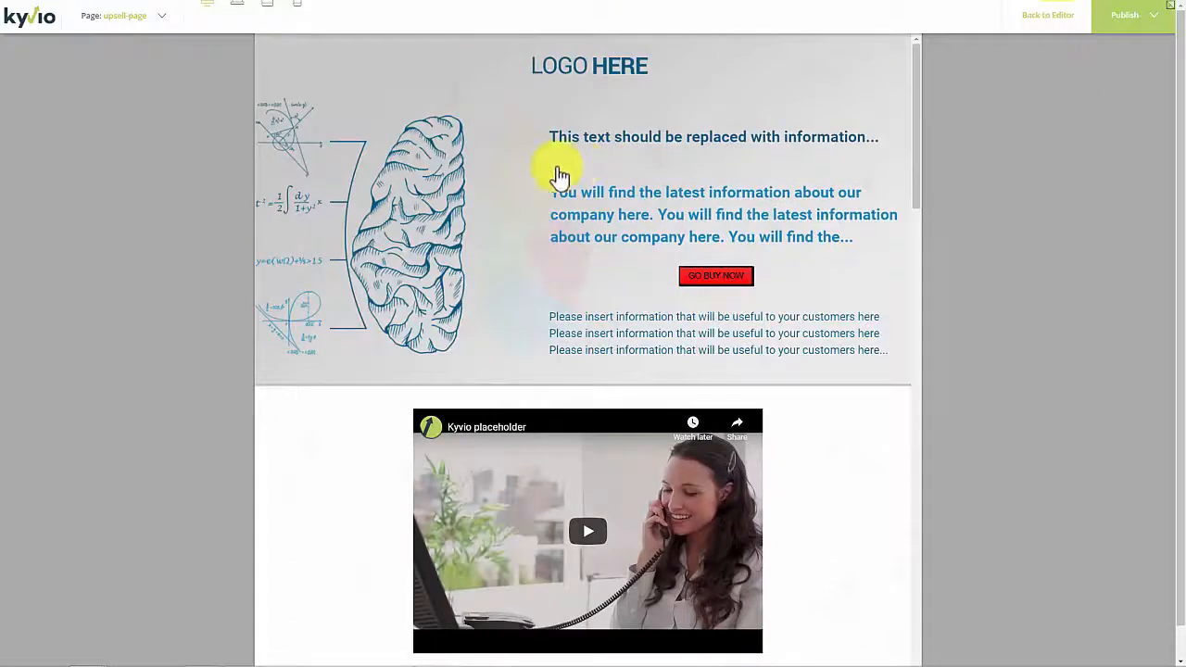
# Turn on Auto Layout for the page's device views.
pyautogui.click(216, 26)
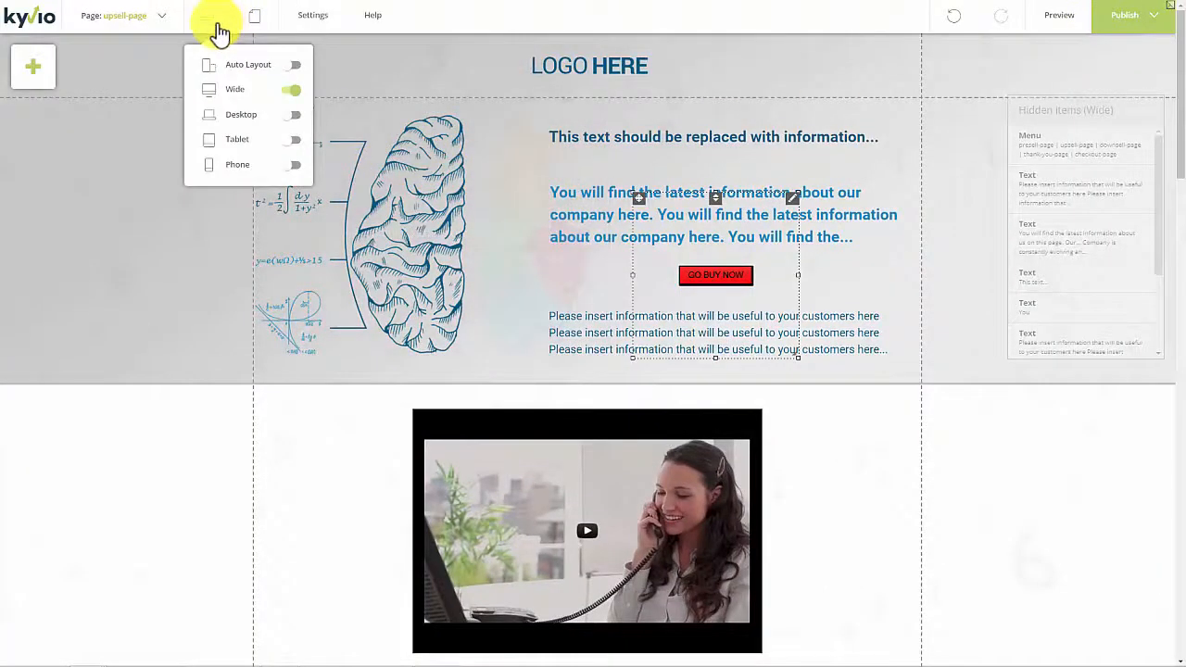
pyautogui.click(295, 69)
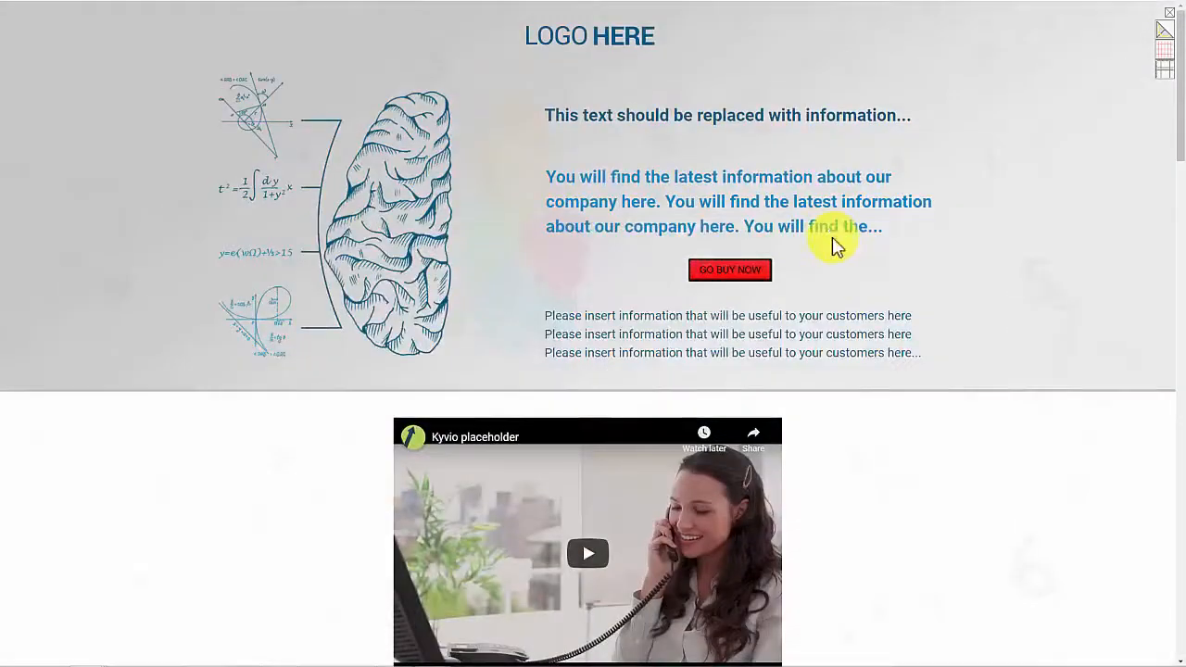
# Review the full length of the upsell page preview in the browser, from the header to the lower sections and back.
pyautogui.press('F11')
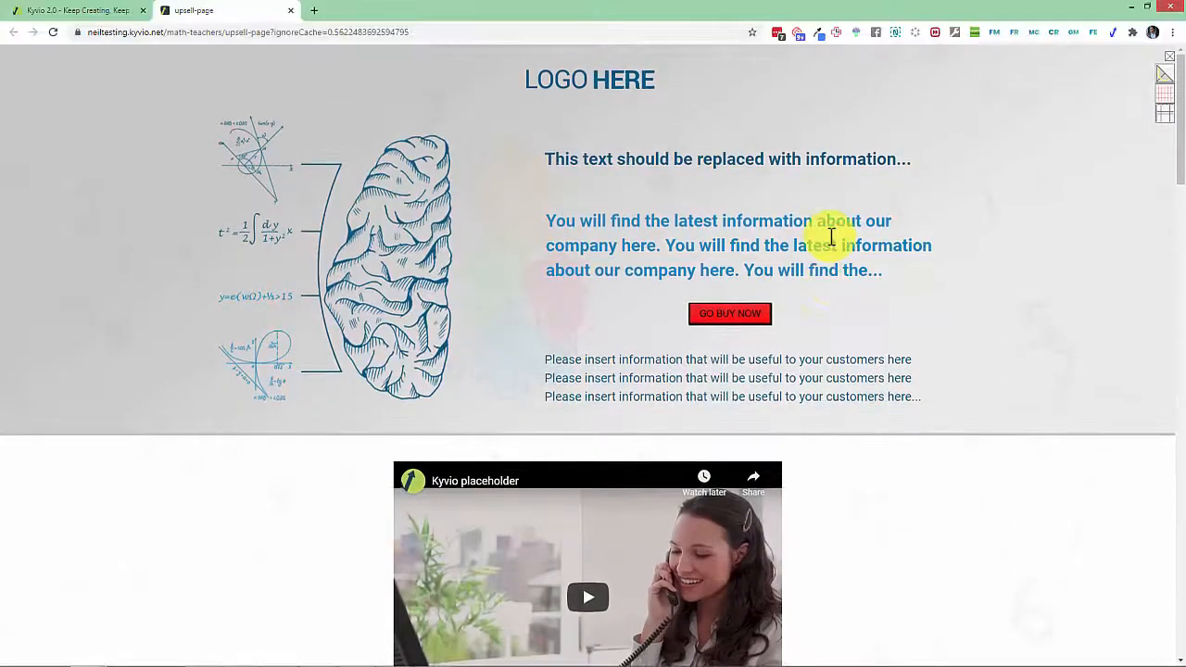
pyautogui.scroll(-9, 720, 286)
pyautogui.scroll(-18, 721, 296)
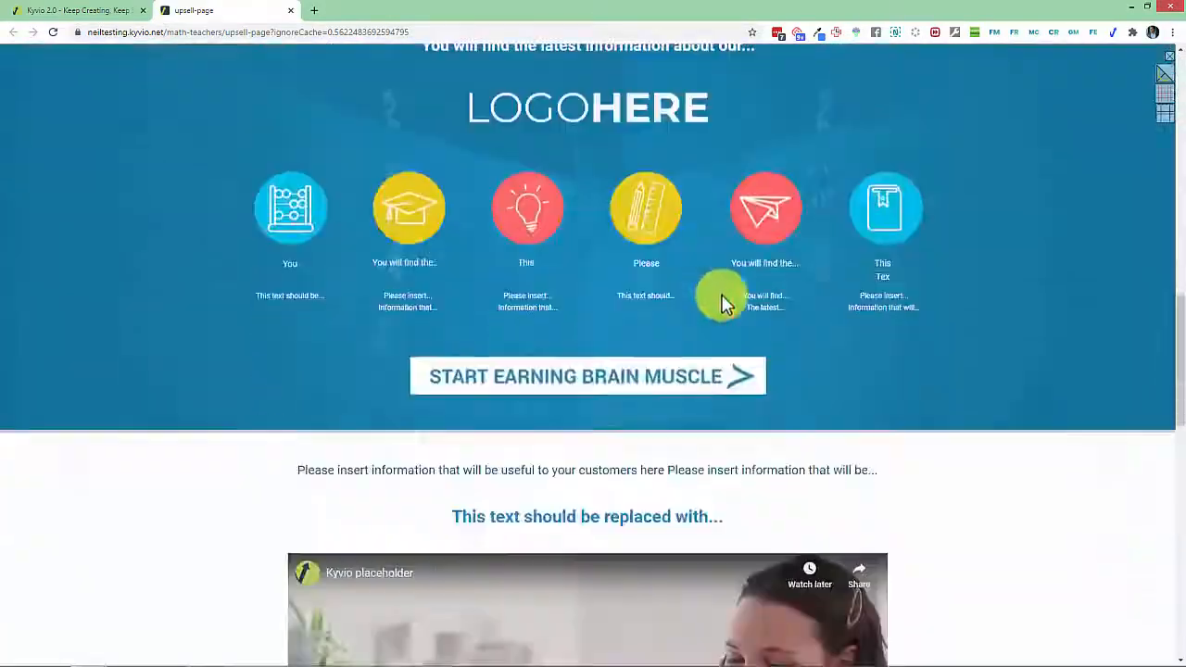
pyautogui.scroll(20, 722, 316)
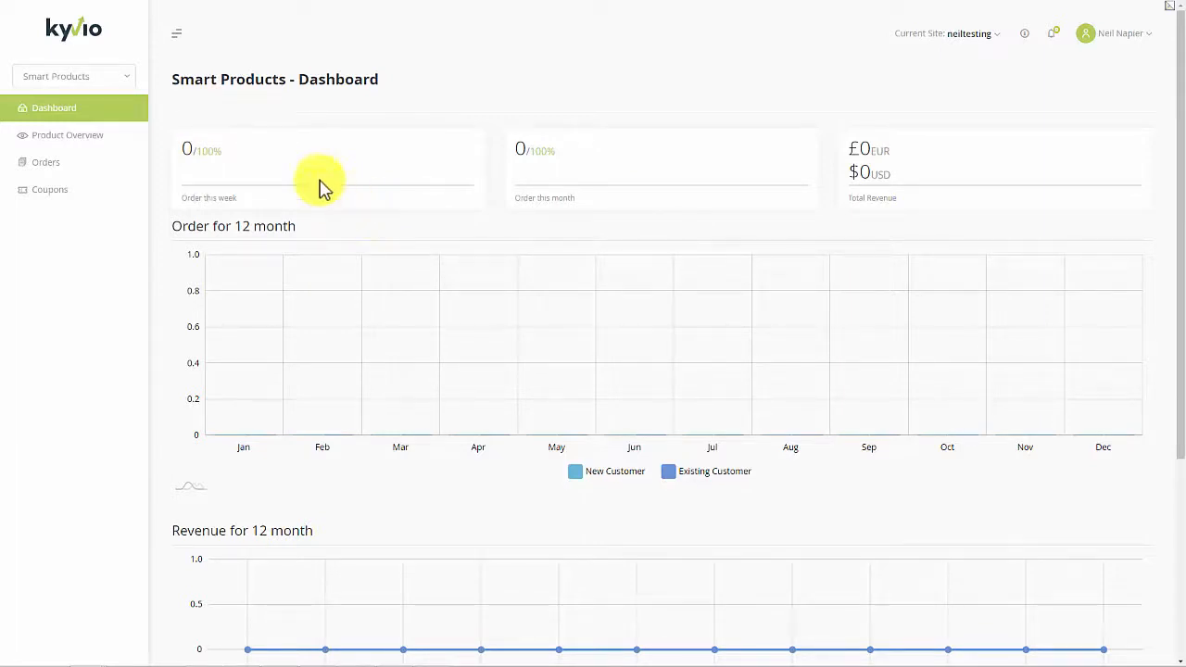
# Review the Smart Products dashboard charts and open the product overview to check the Meetvio Sales product's order and revenue stats.
pyautogui.scroll(-3, 418, 405)
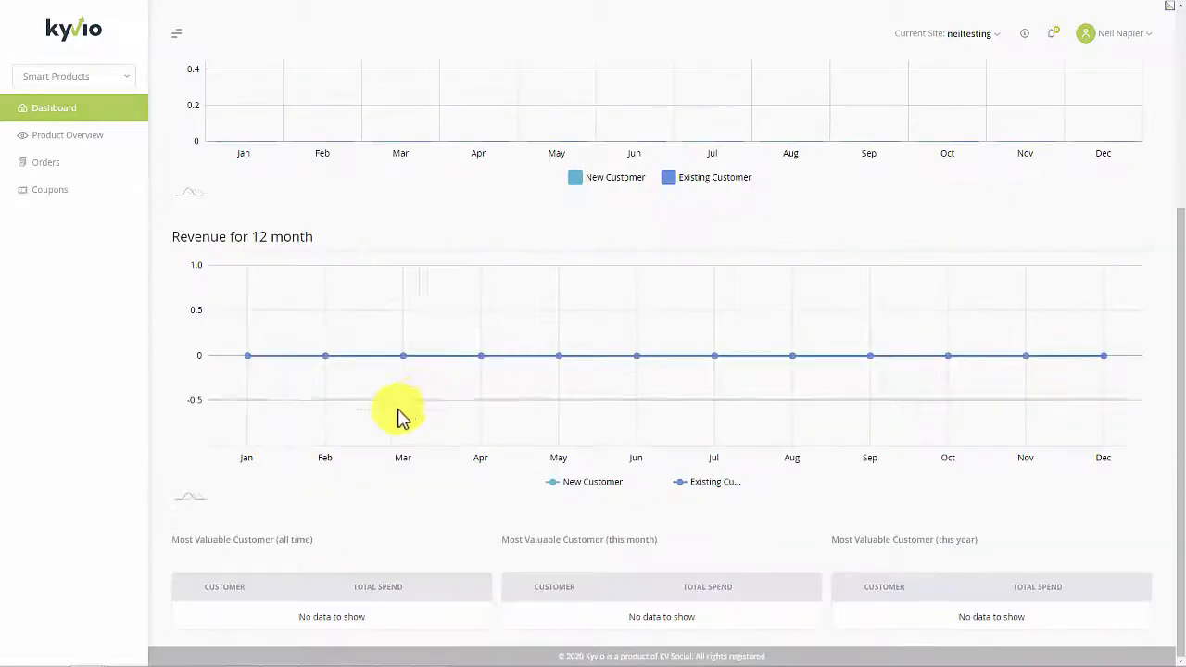
pyautogui.scroll(3, 183, 206)
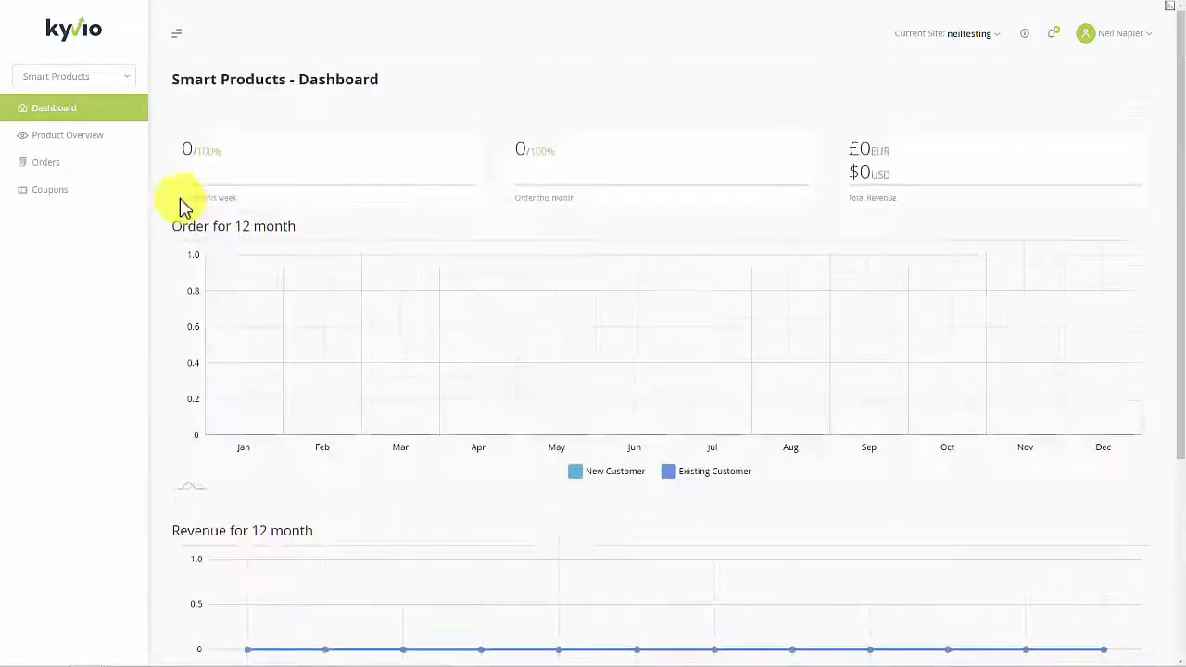
pyautogui.click(99, 146)
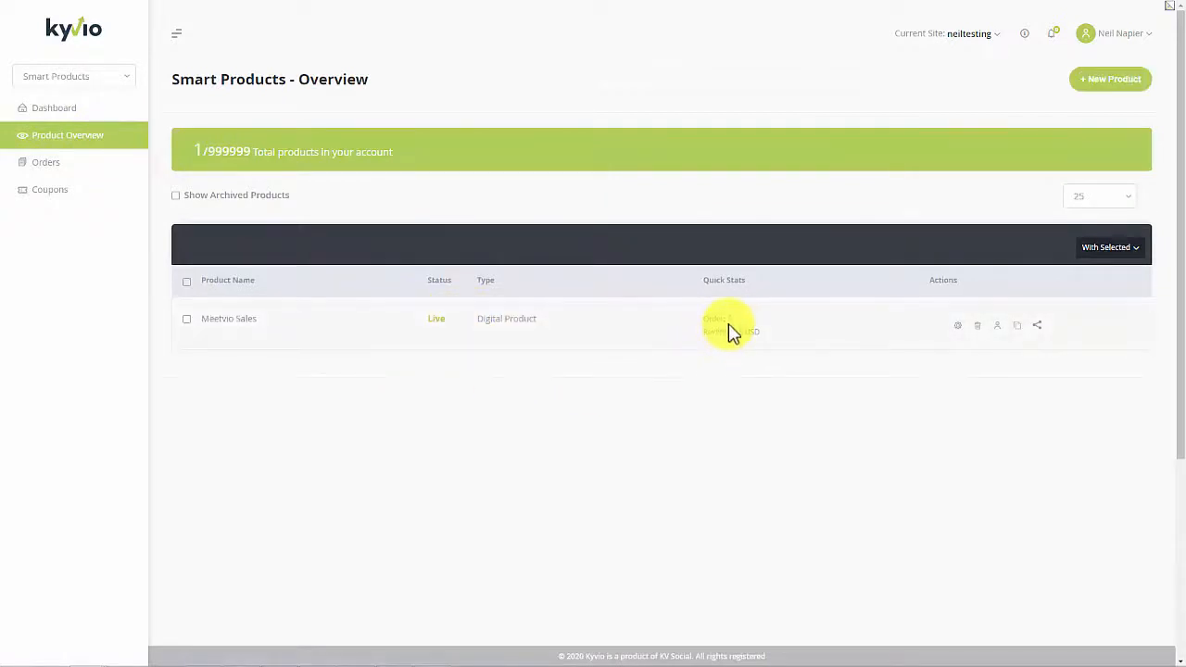
pyautogui.doubleClick(736, 320)
pyautogui.doubleClick(749, 334)
pyautogui.click(769, 364)
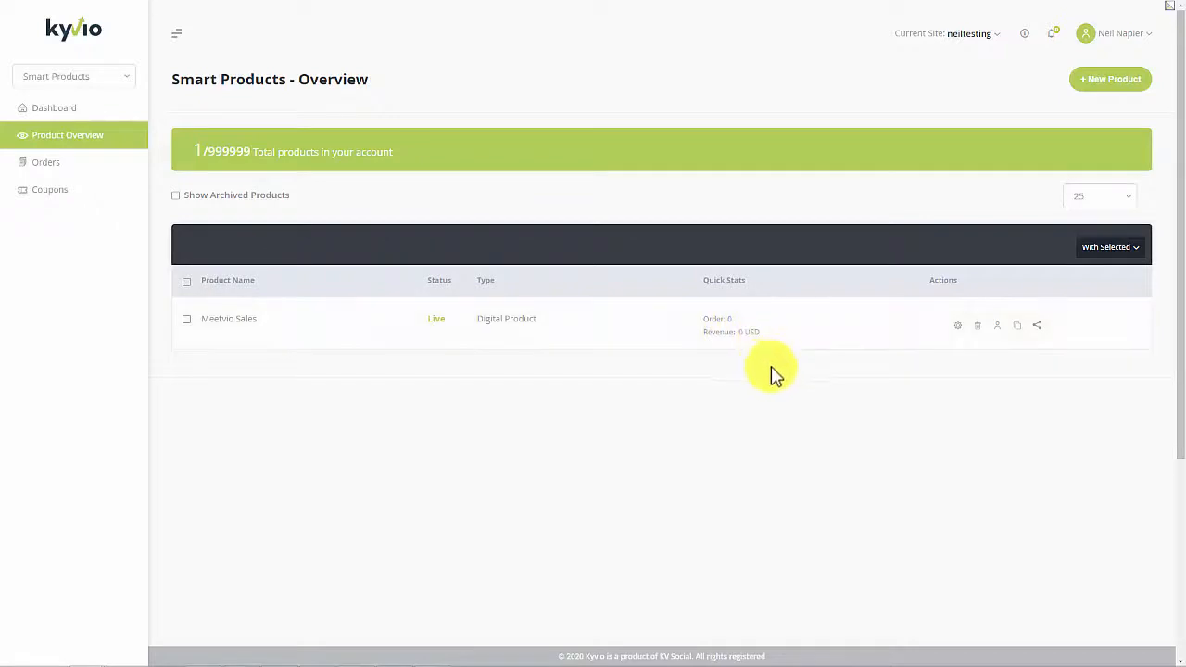
# Start a new product, choose Digital Product as its type and continue to the product information.
pyautogui.click(1112, 89)
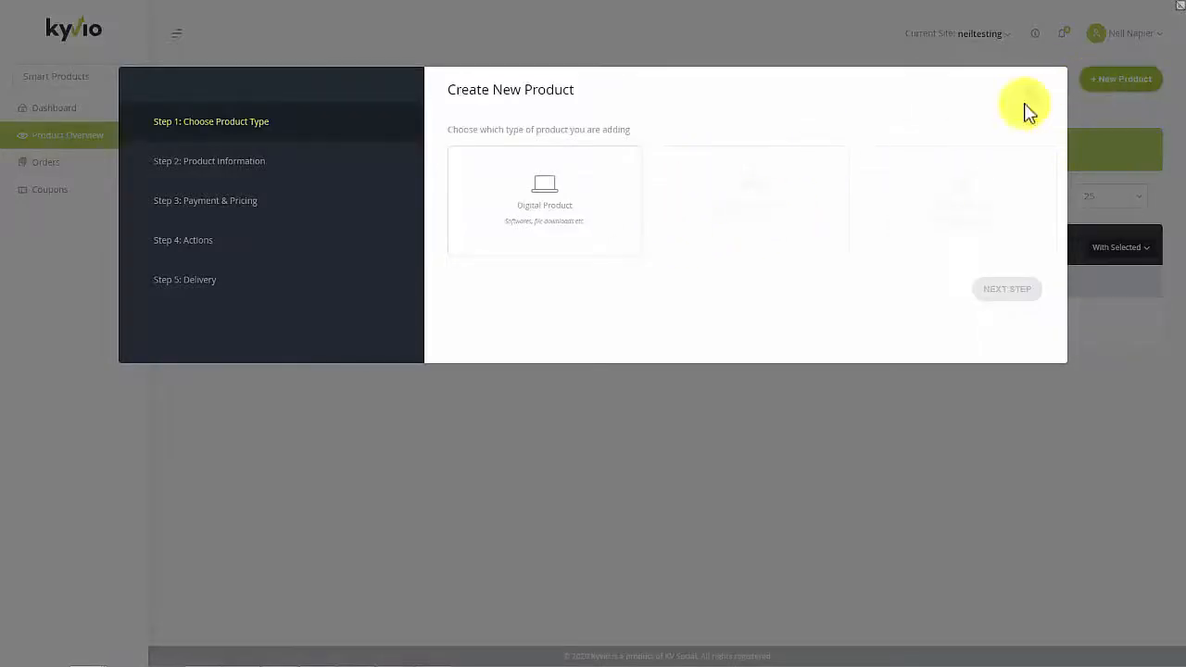
pyautogui.click(596, 248)
pyautogui.click(979, 294)
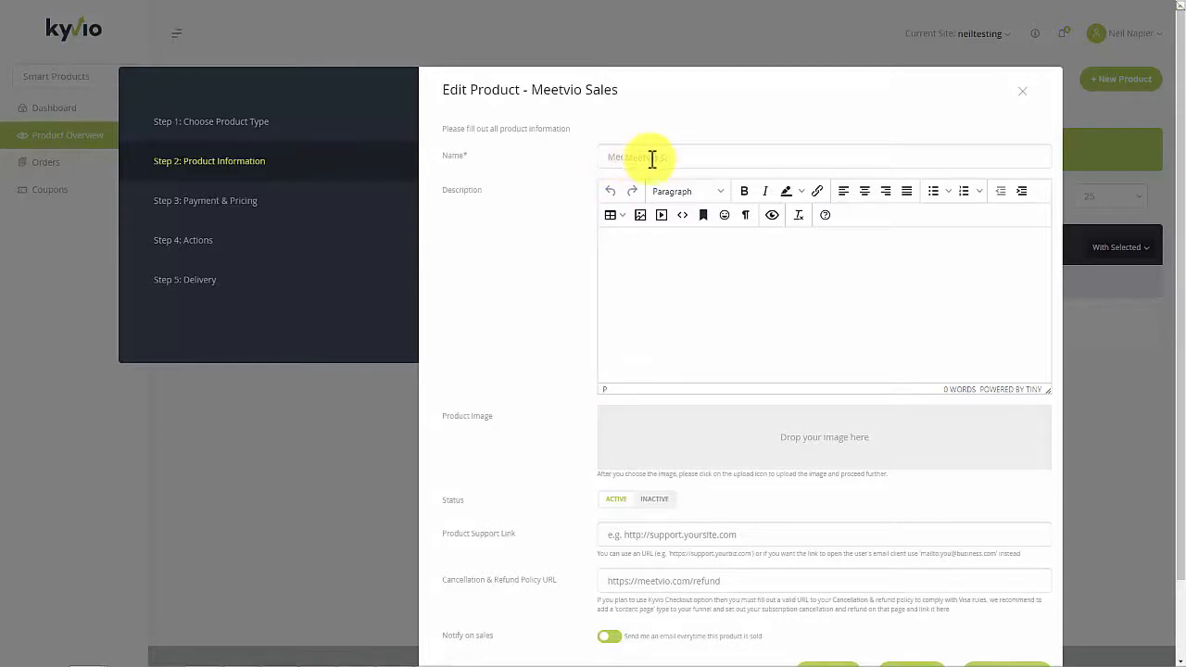
pyautogui.scroll(-1, 682, 352)
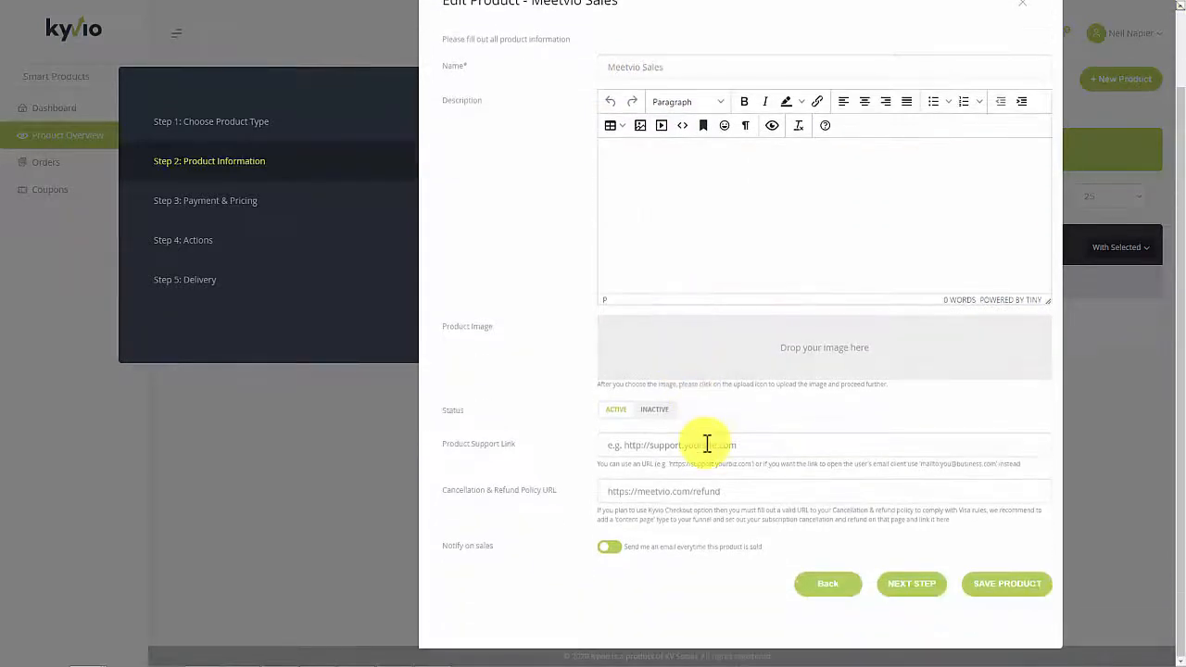
pyautogui.click(706, 445)
pyautogui.click(696, 474)
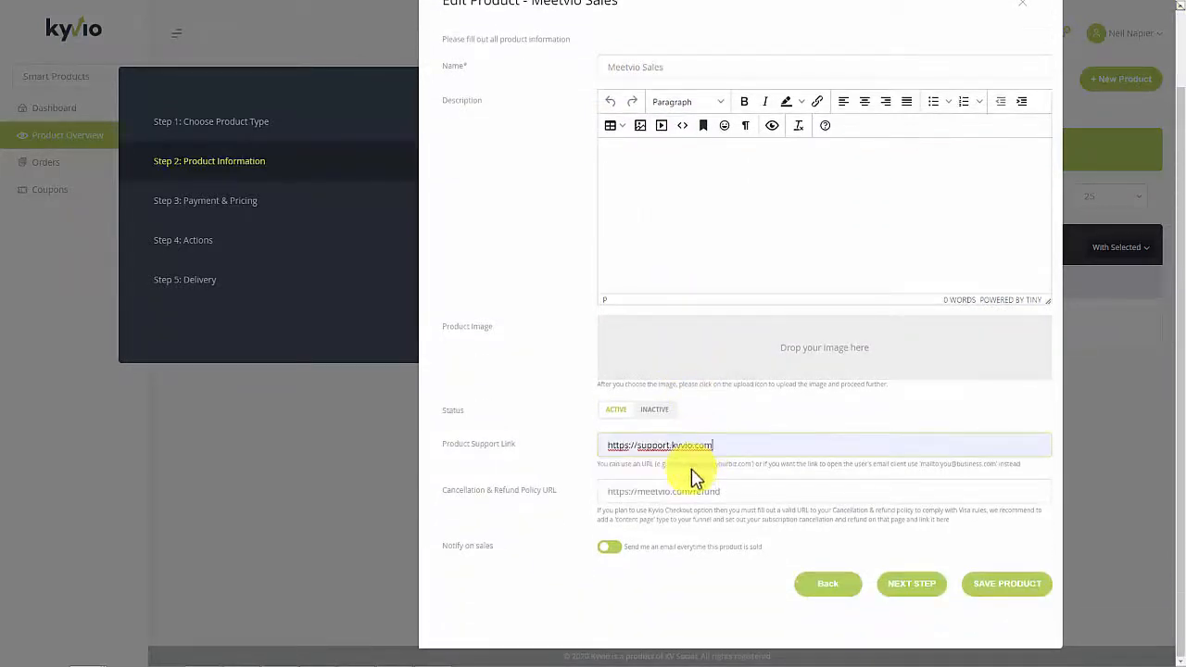
pyautogui.click(916, 586)
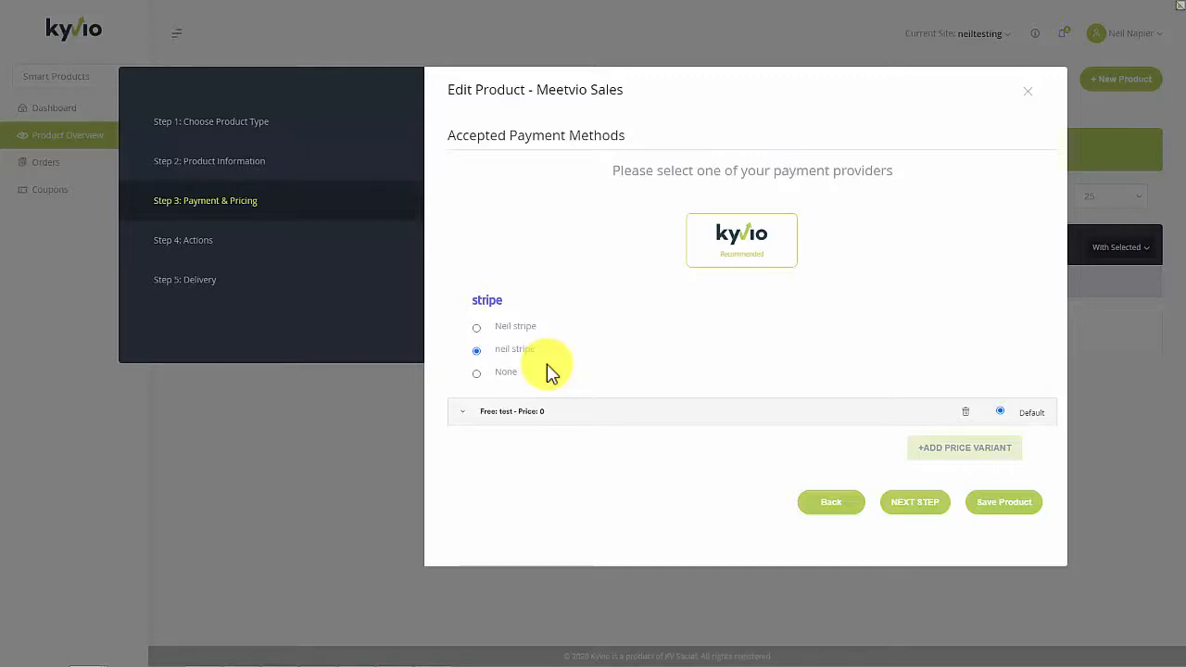
# Change the test price variant's pricing type to Subscription and set its price to 69.
pyautogui.click(497, 423)
pyautogui.scroll(-5, 648, 435)
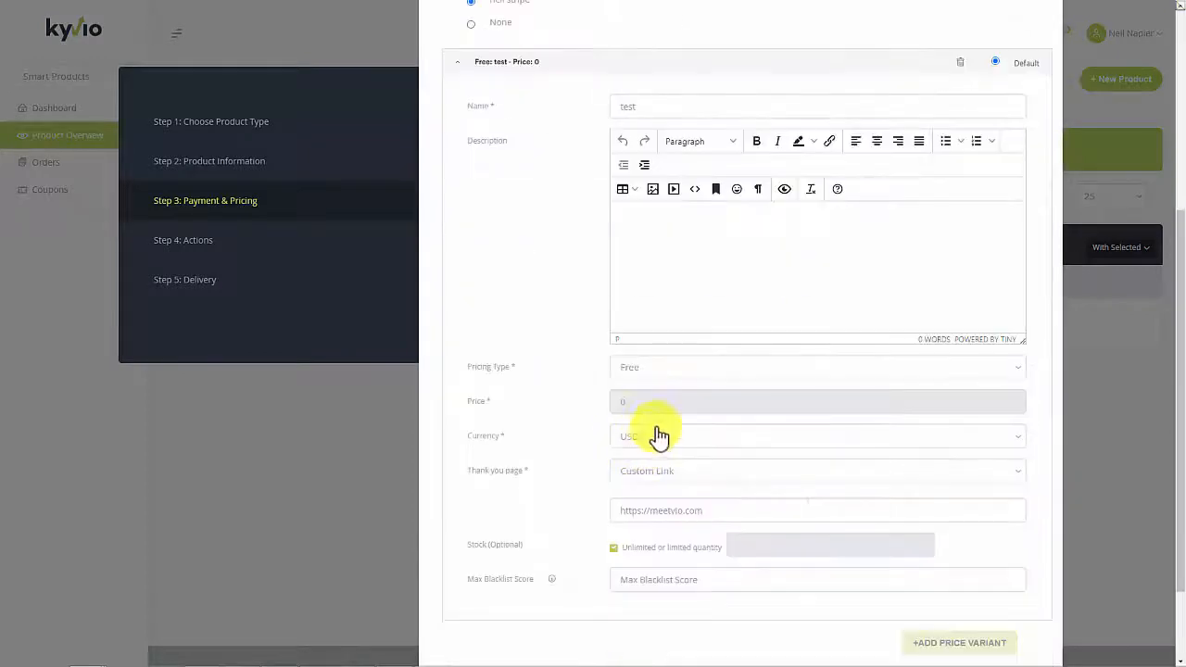
pyautogui.click(651, 371)
pyautogui.click(664, 439)
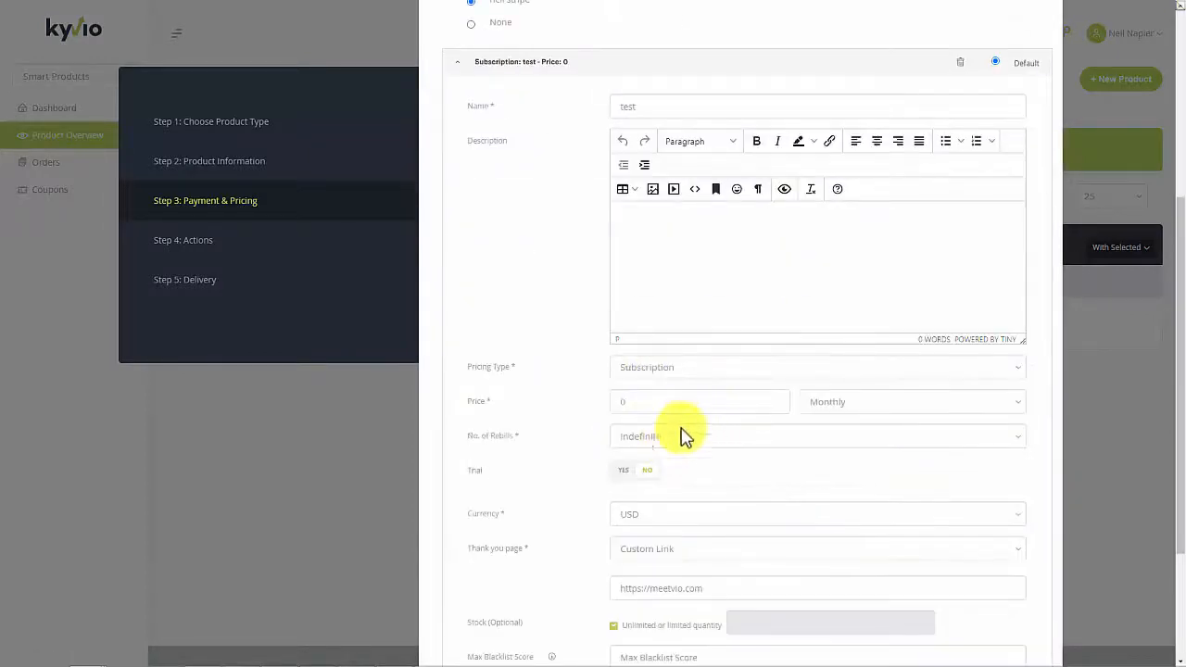
pyautogui.click(673, 405)
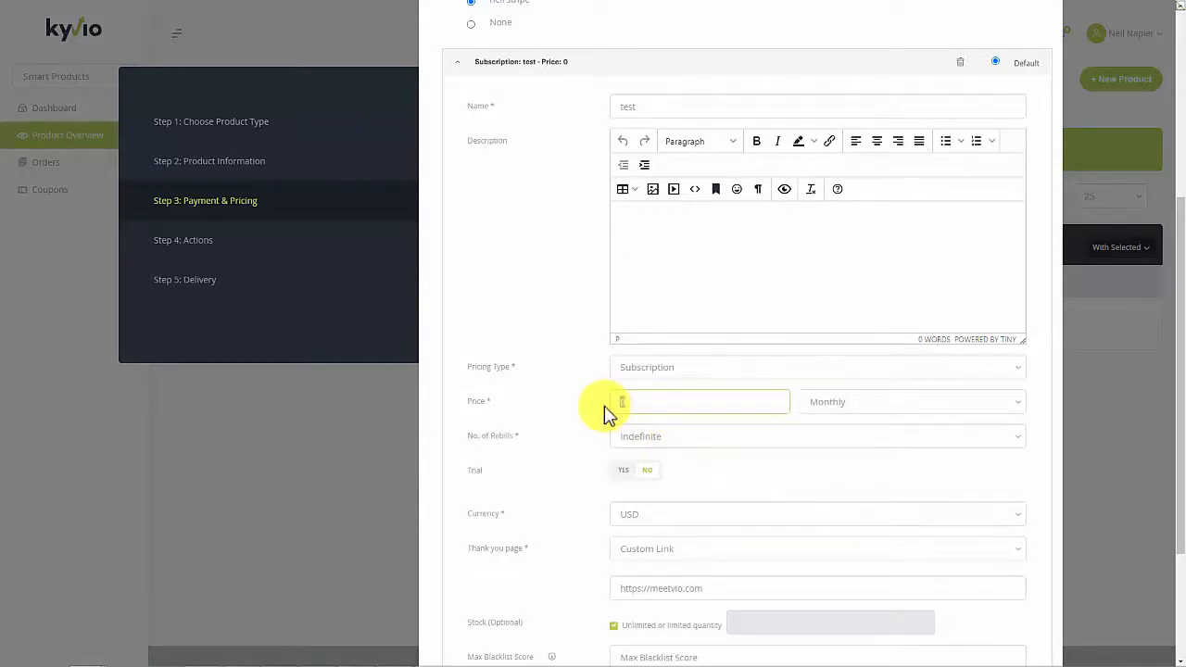
pyautogui.write('69')
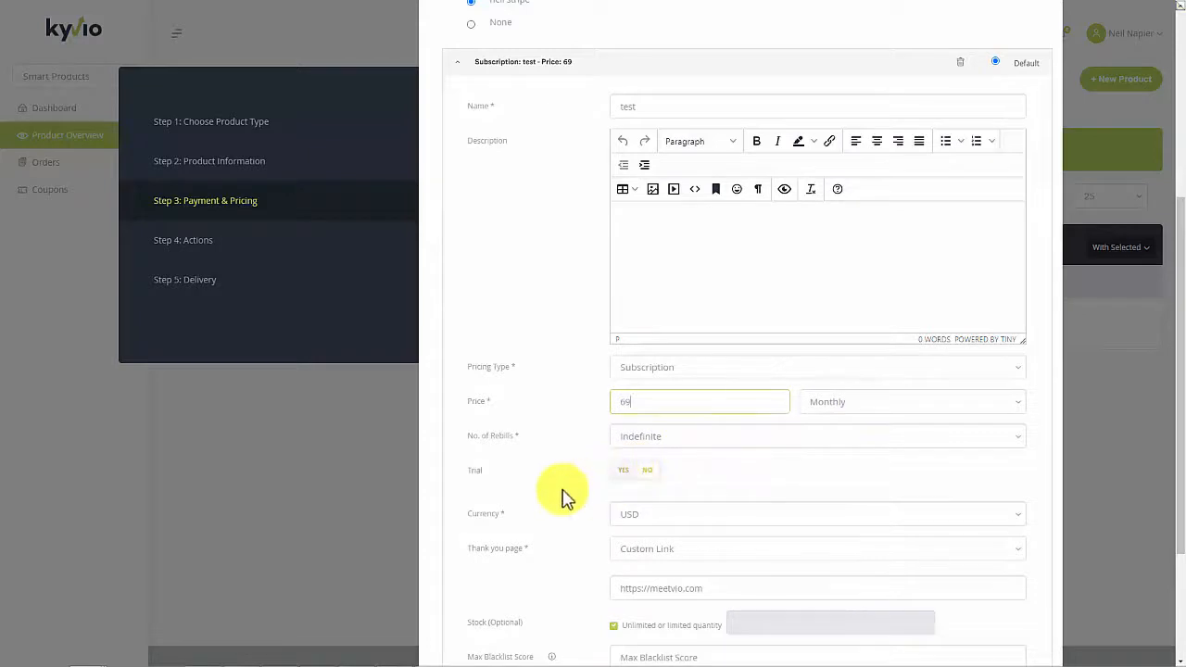
pyautogui.scroll(-1, 569, 504)
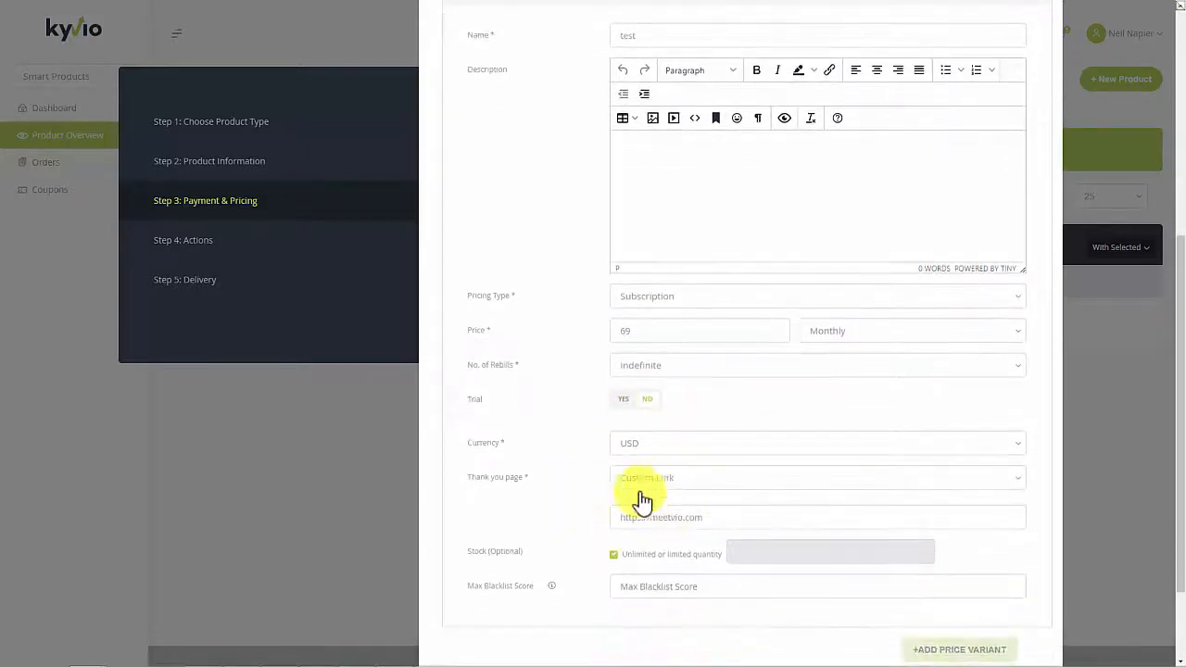
pyautogui.middleClick(600, 500)
pyautogui.click(714, 488)
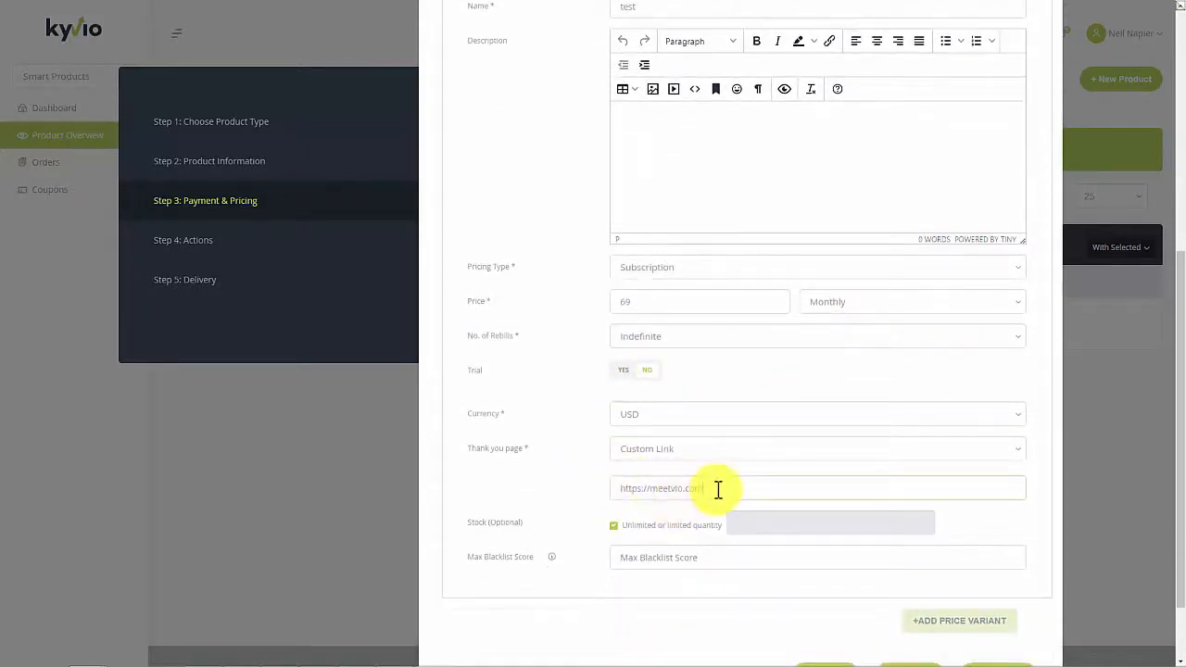
pyautogui.write('/ty')
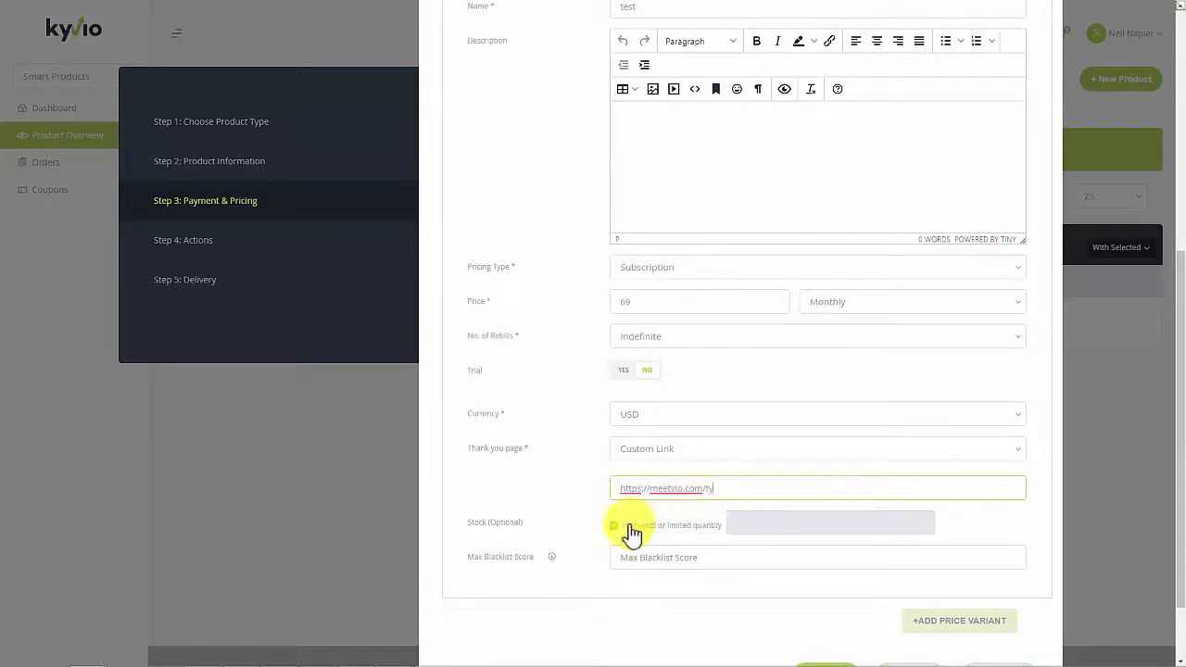
pyautogui.middleClick(610, 607)
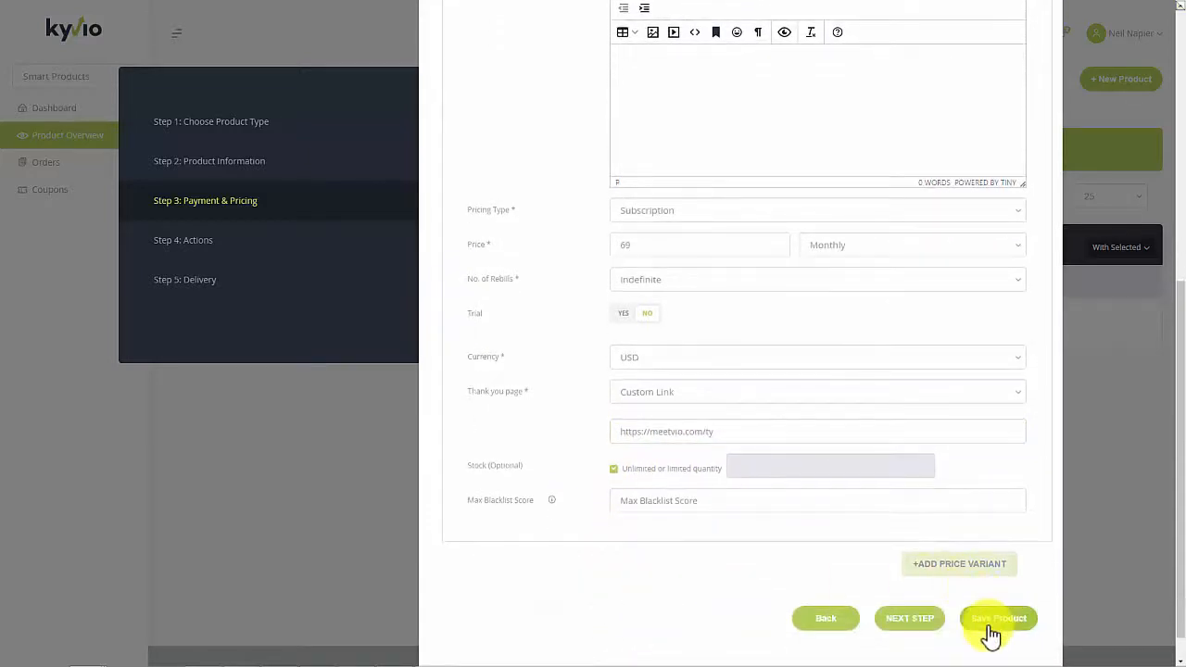
pyautogui.click(943, 621)
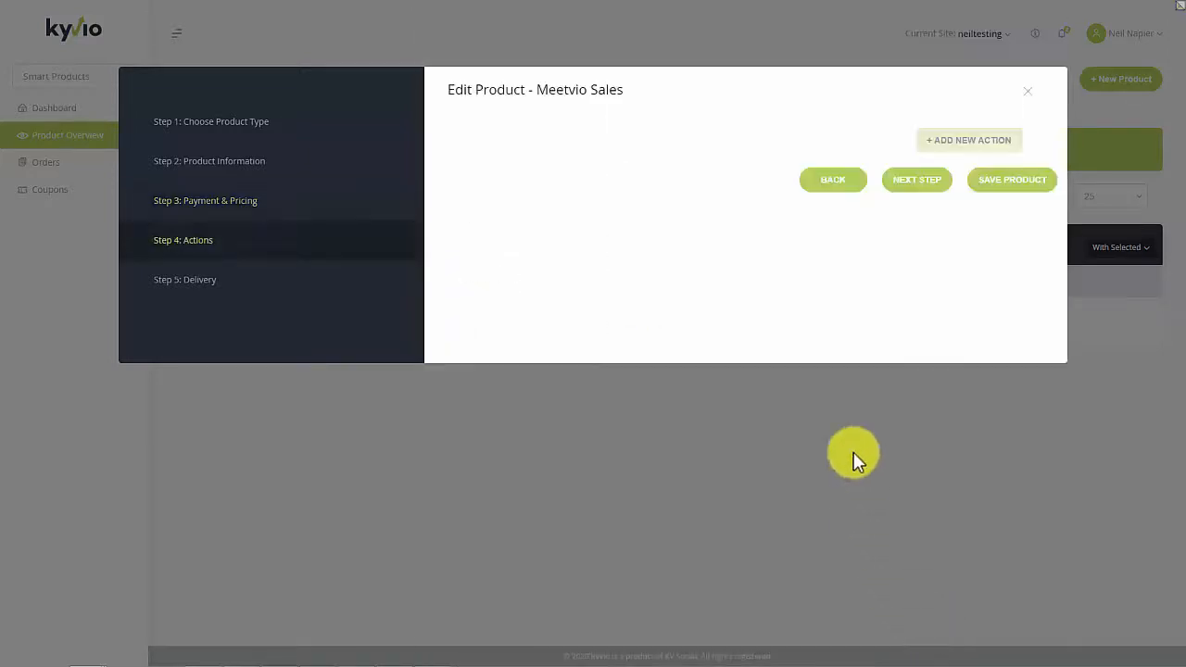
pyautogui.click(903, 182)
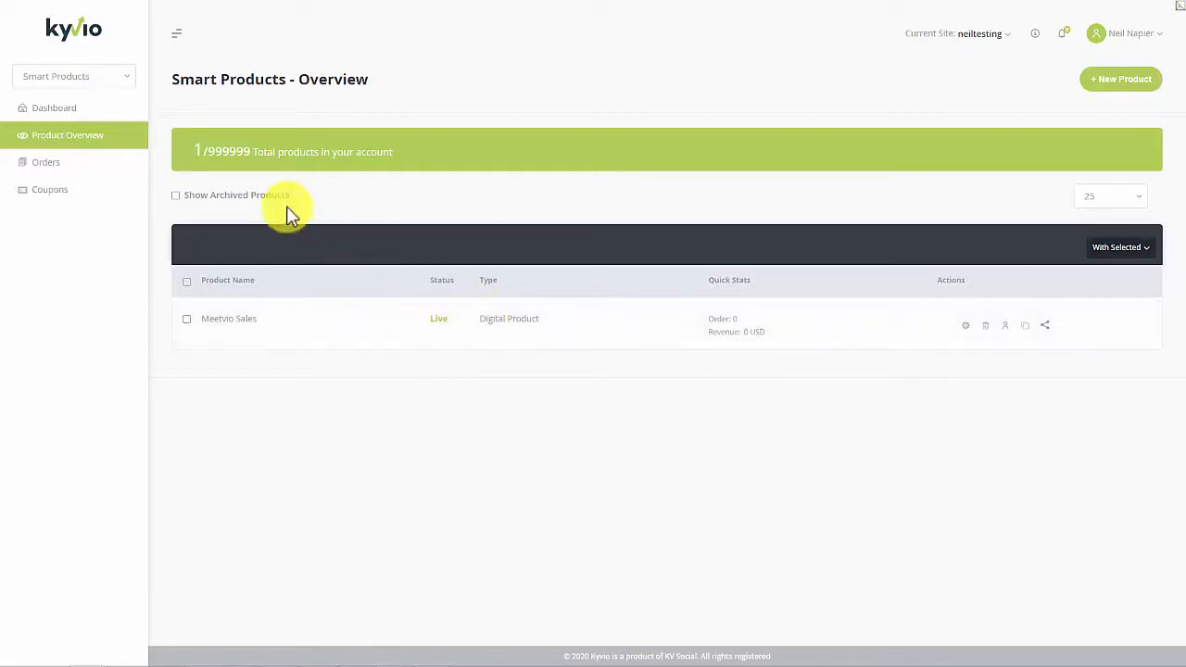
# Start a new Import Funnel in Smart Funnels and add two page URL entries to it.
pyautogui.click(104, 77)
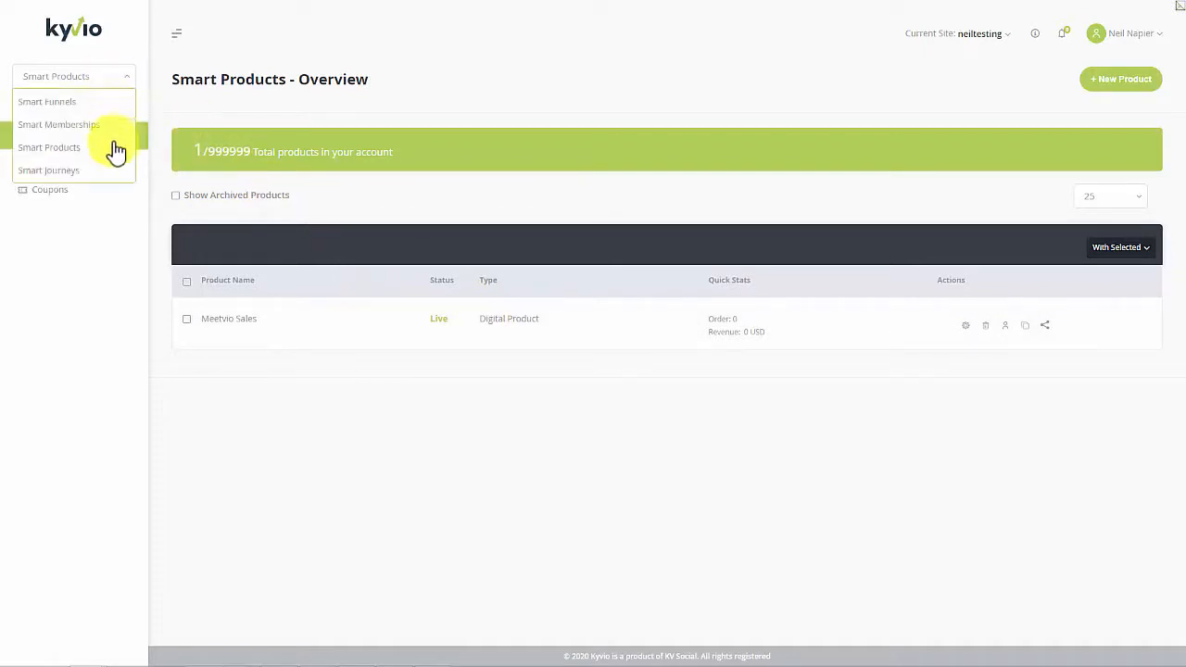
pyautogui.click(108, 104)
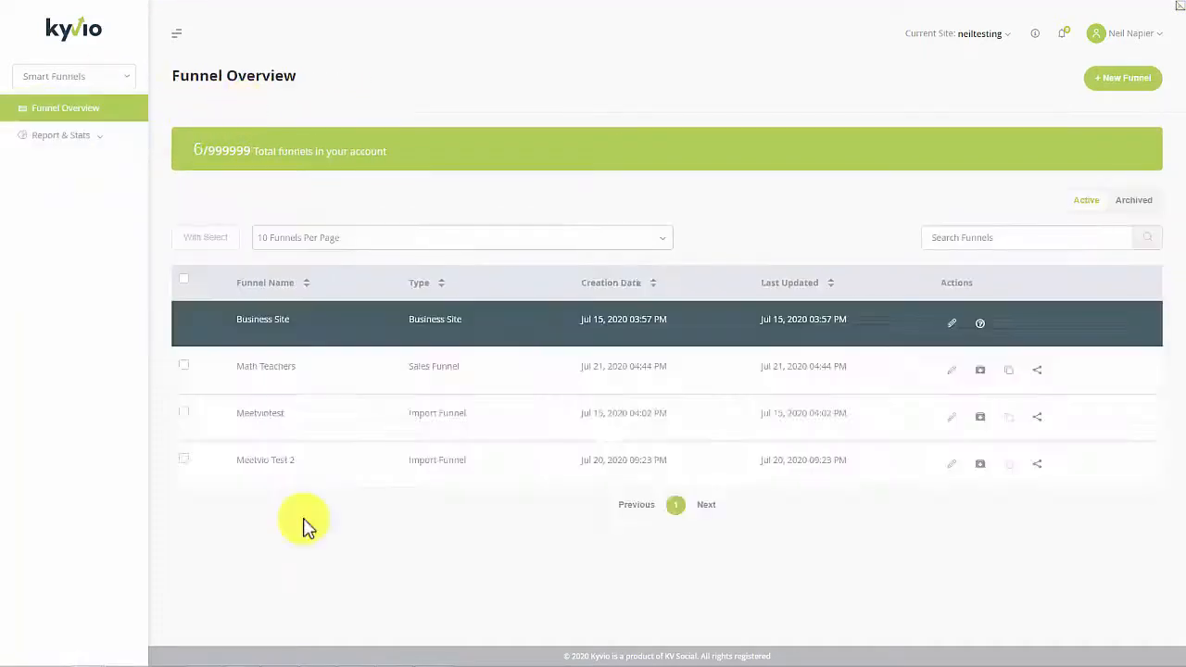
pyautogui.click(1109, 78)
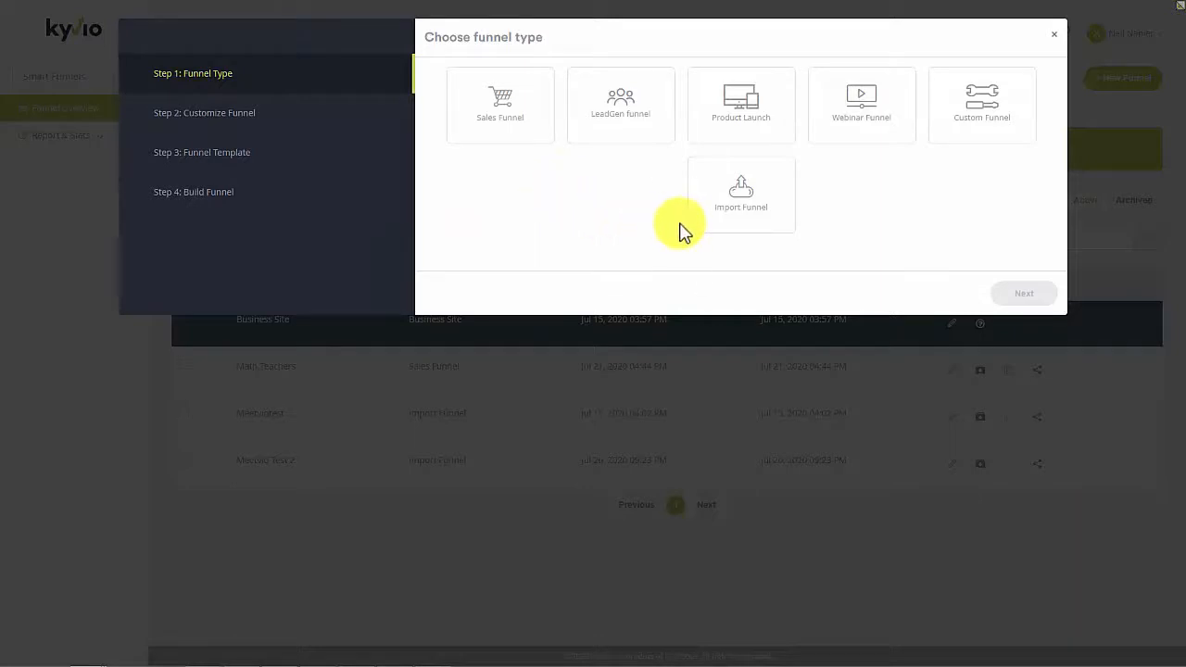
pyautogui.click(746, 212)
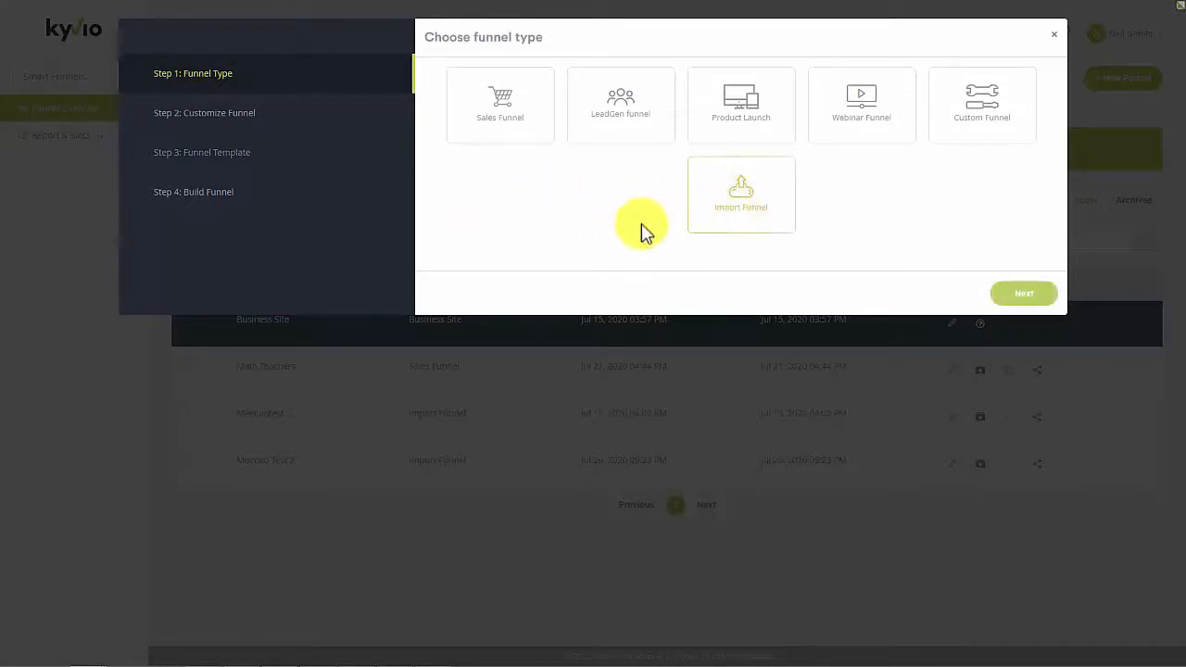
pyautogui.click(1013, 292)
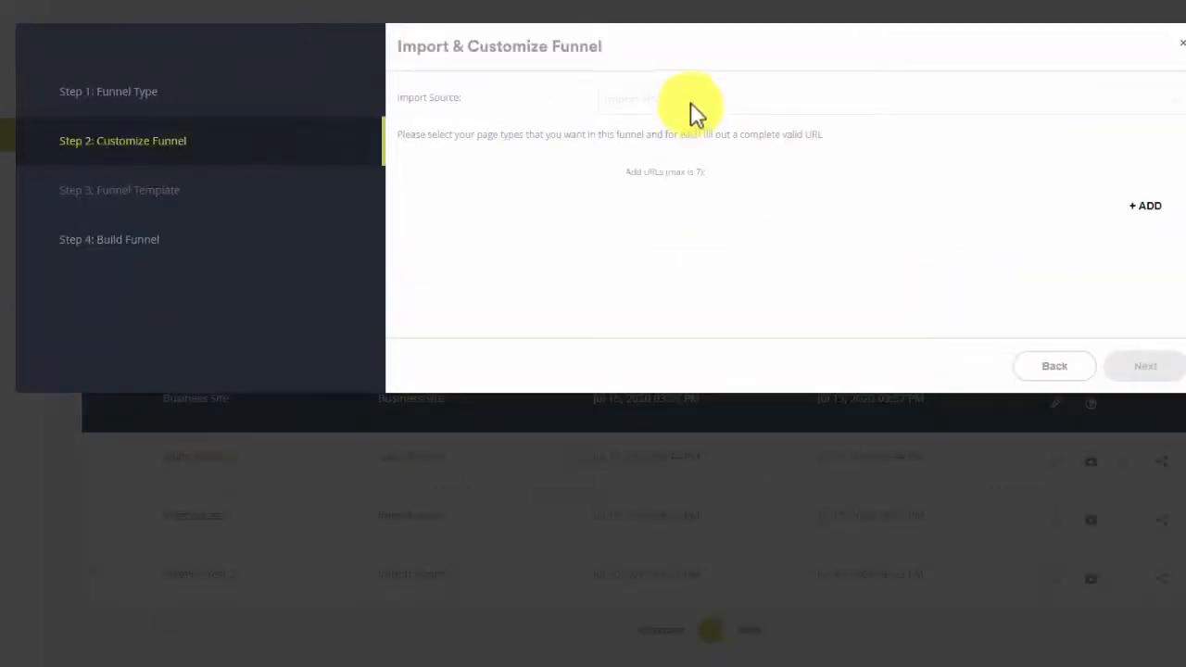
pyautogui.click(1140, 208)
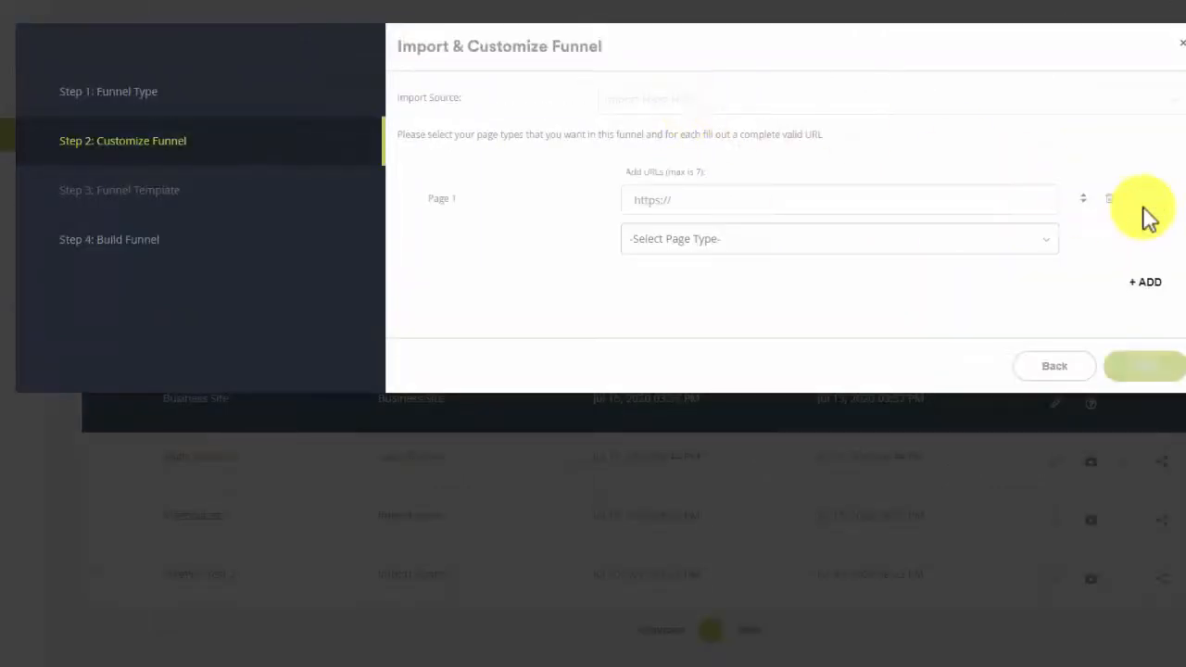
pyautogui.click(1143, 282)
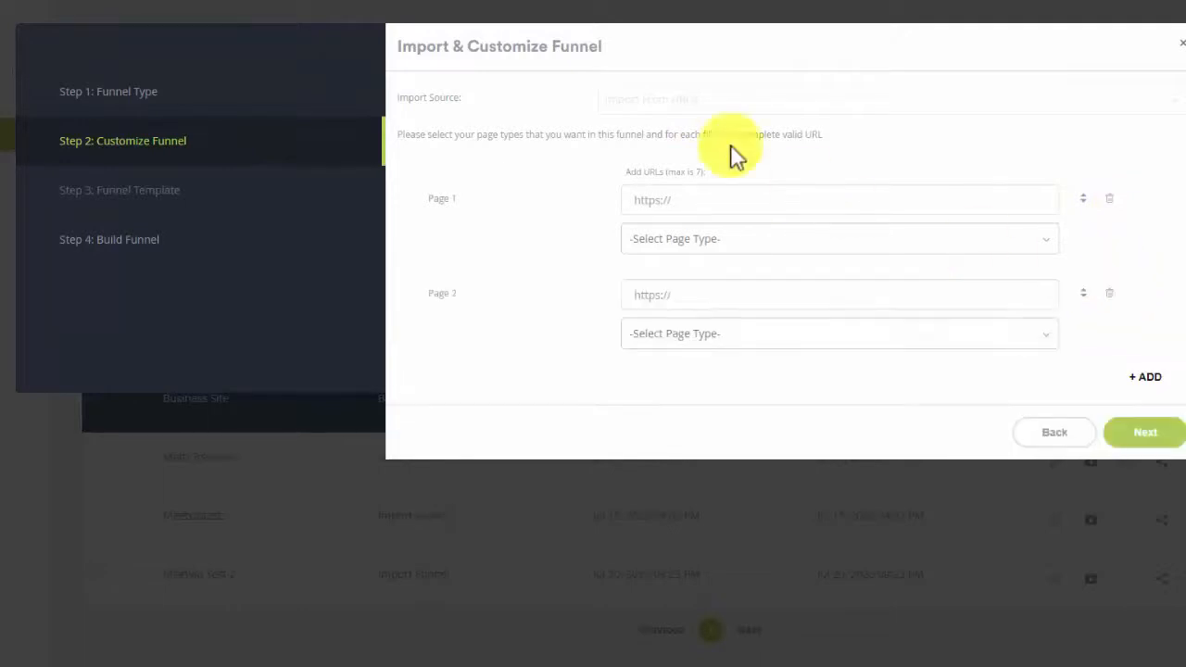
pyautogui.click(705, 201)
pyautogui.write('https://www.hitc.com/en-gb/2020/06/24/tony-robbins-comeback-challenge/')
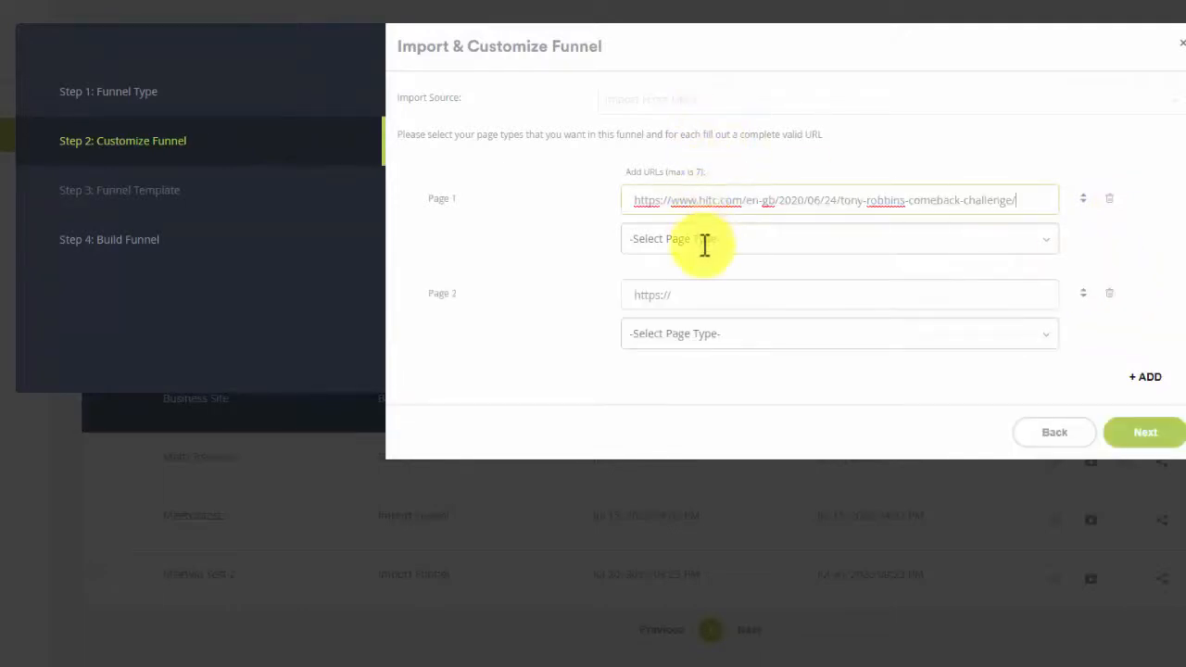
pyautogui.hotkey('ctrl', 'a')
pyautogui.press('BackSpace')
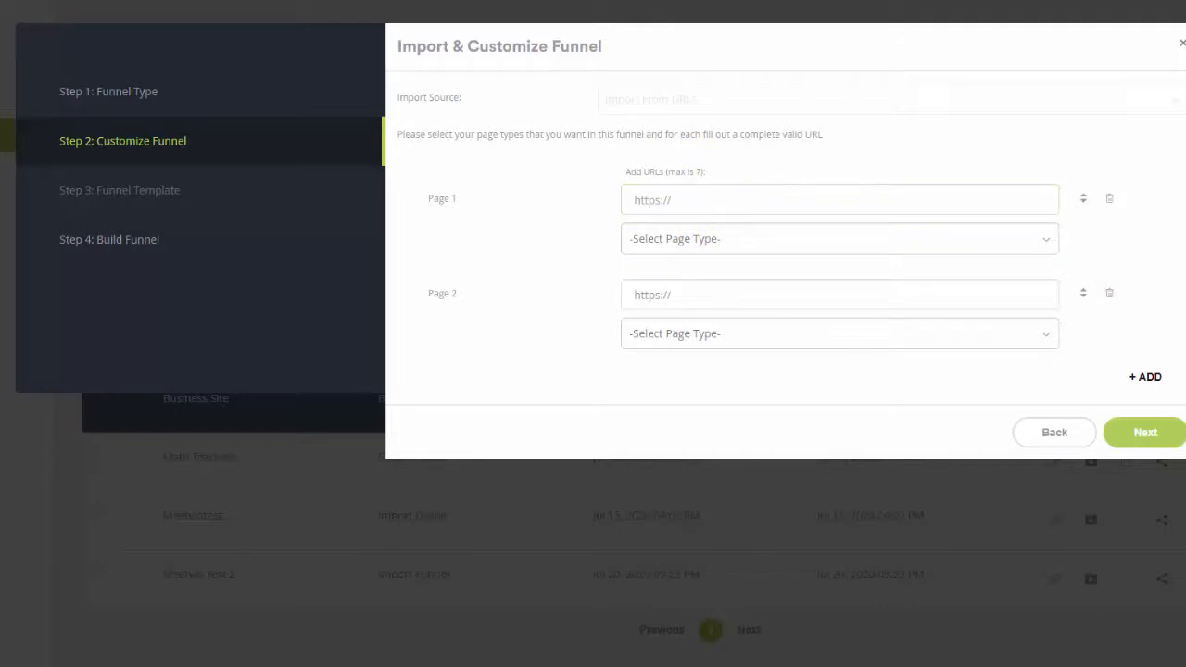
pyautogui.click(871, 193)
pyautogui.write('https://makemycomeback.com/comeback')
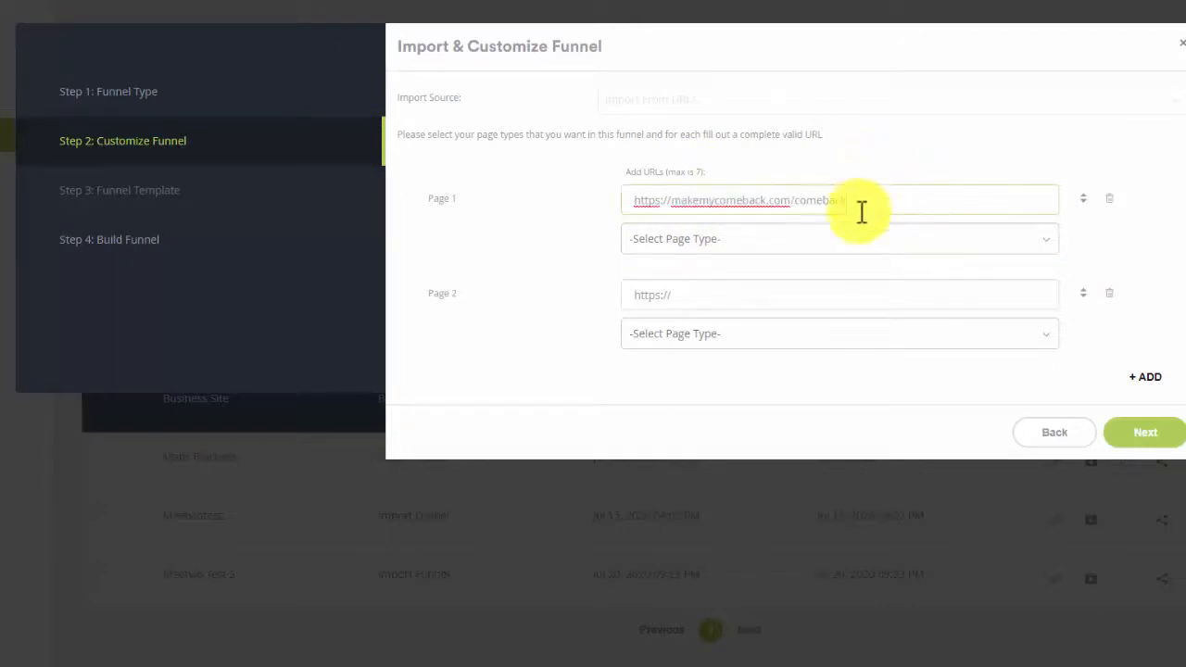
pyautogui.click(746, 246)
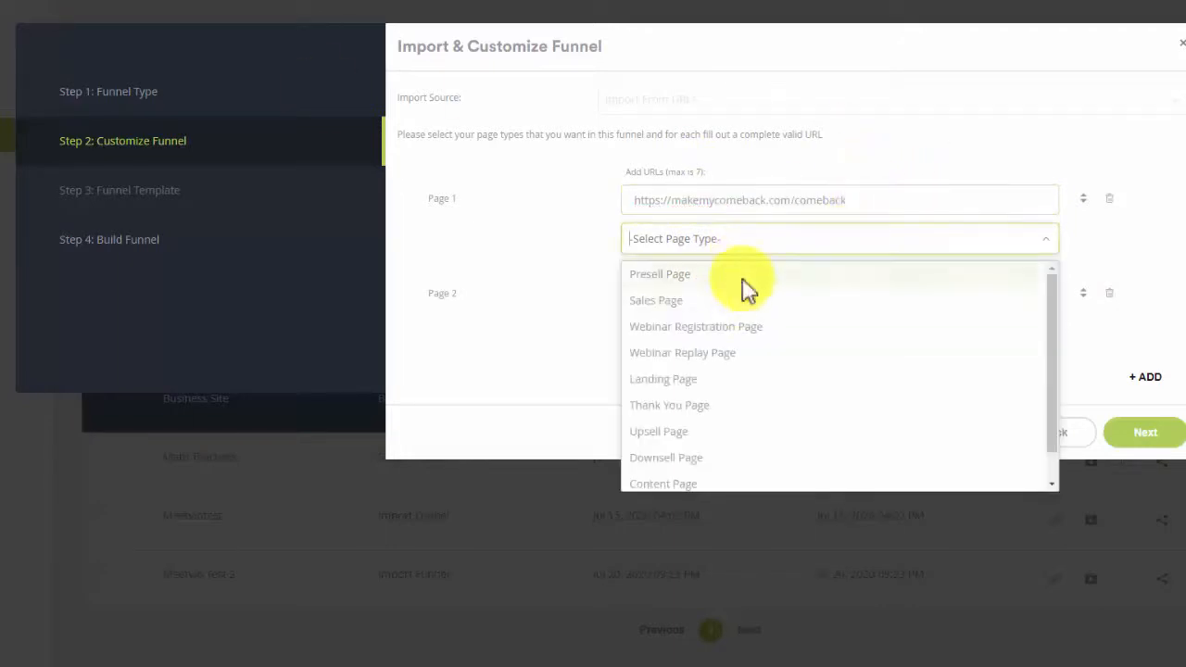
pyautogui.click(741, 275)
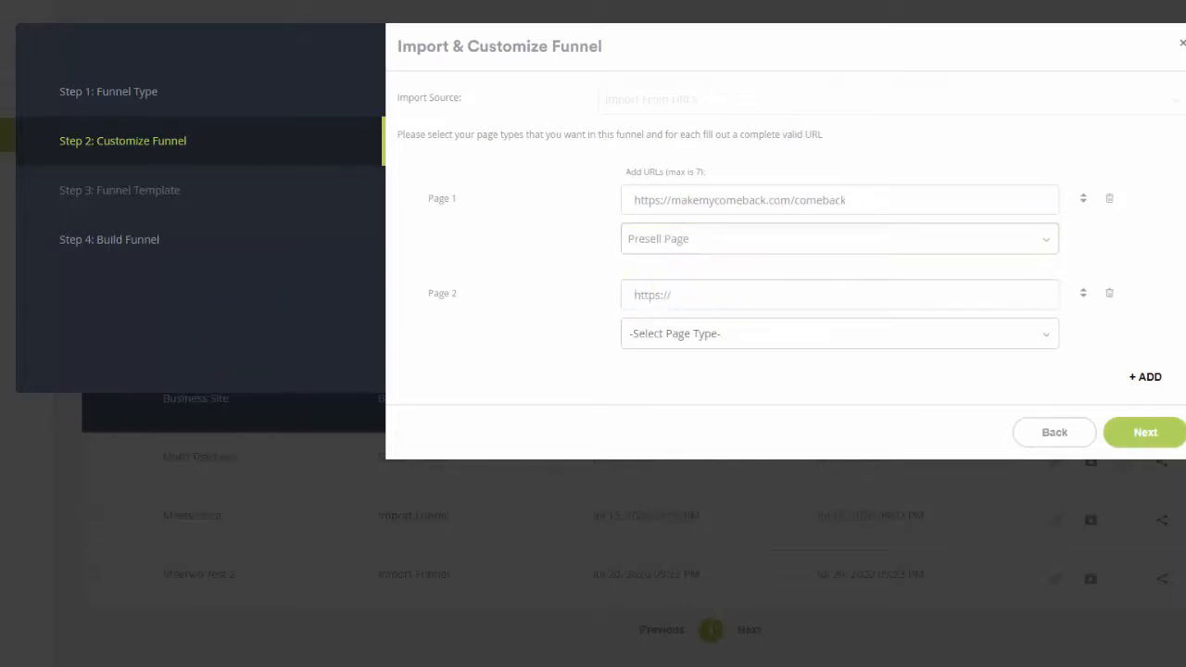
pyautogui.click(683, 308)
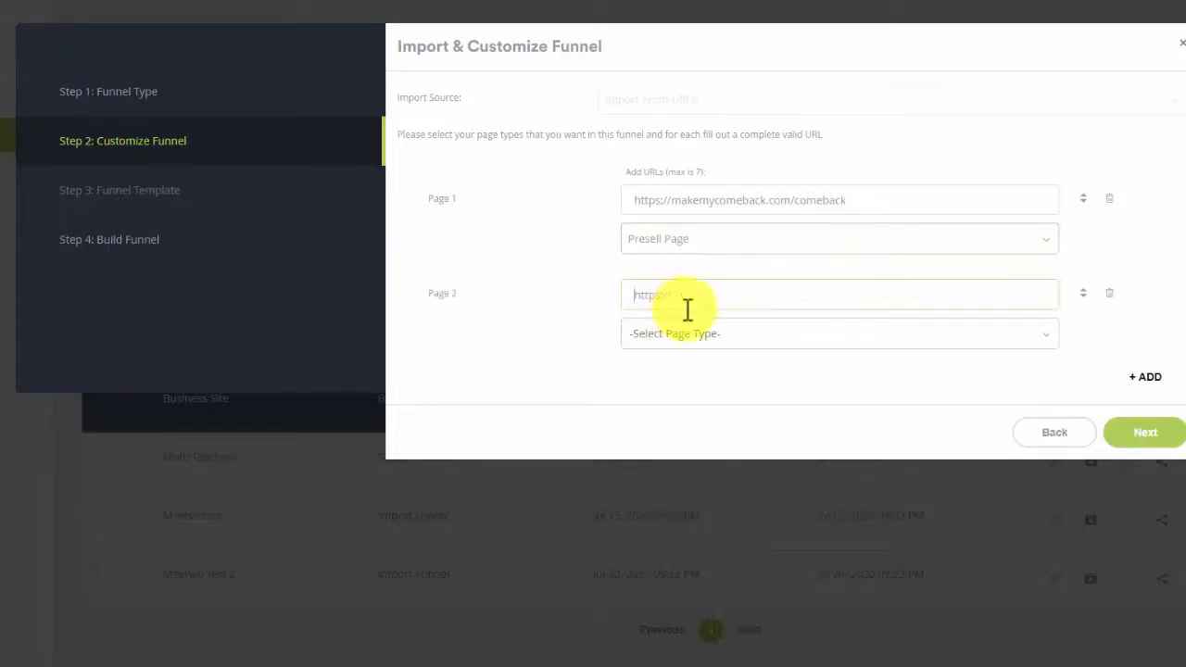
pyautogui.write('https://makemycomeback.com/welcome-vip')
pyautogui.click(706, 336)
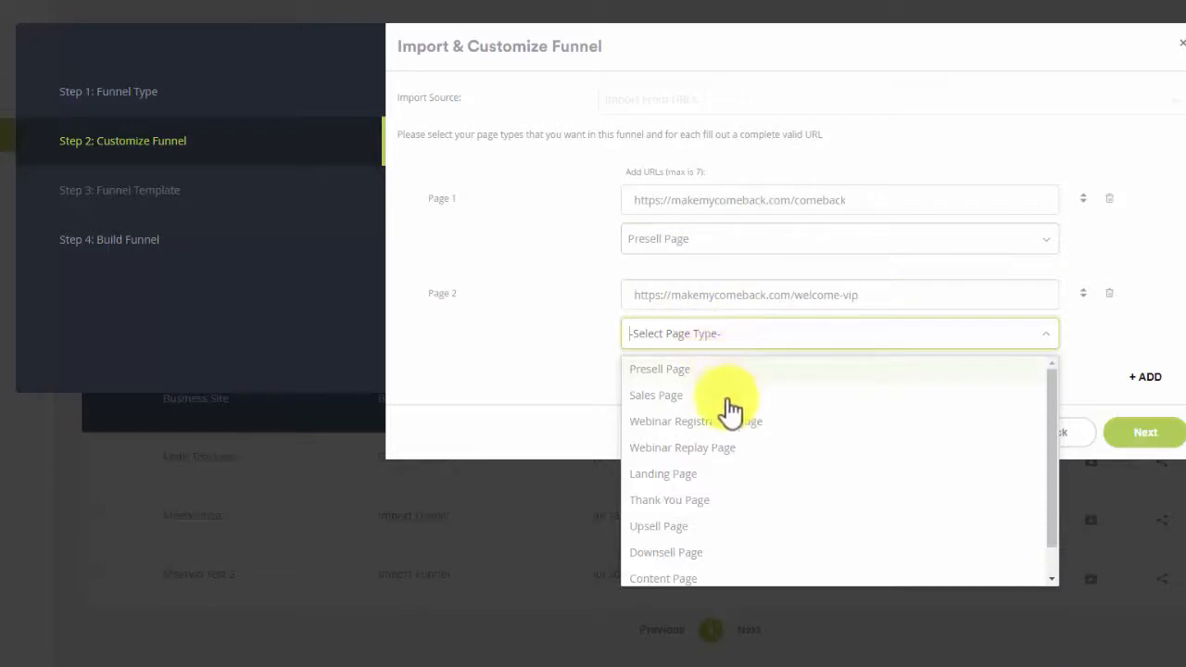
pyautogui.click(729, 499)
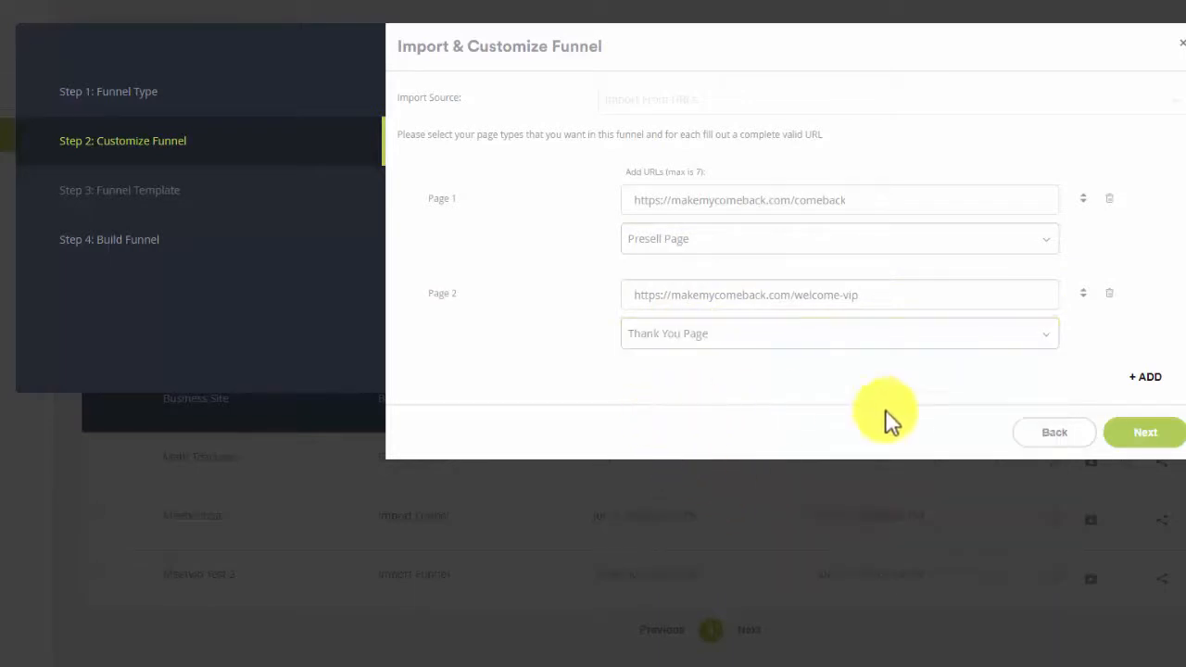
pyautogui.click(1126, 441)
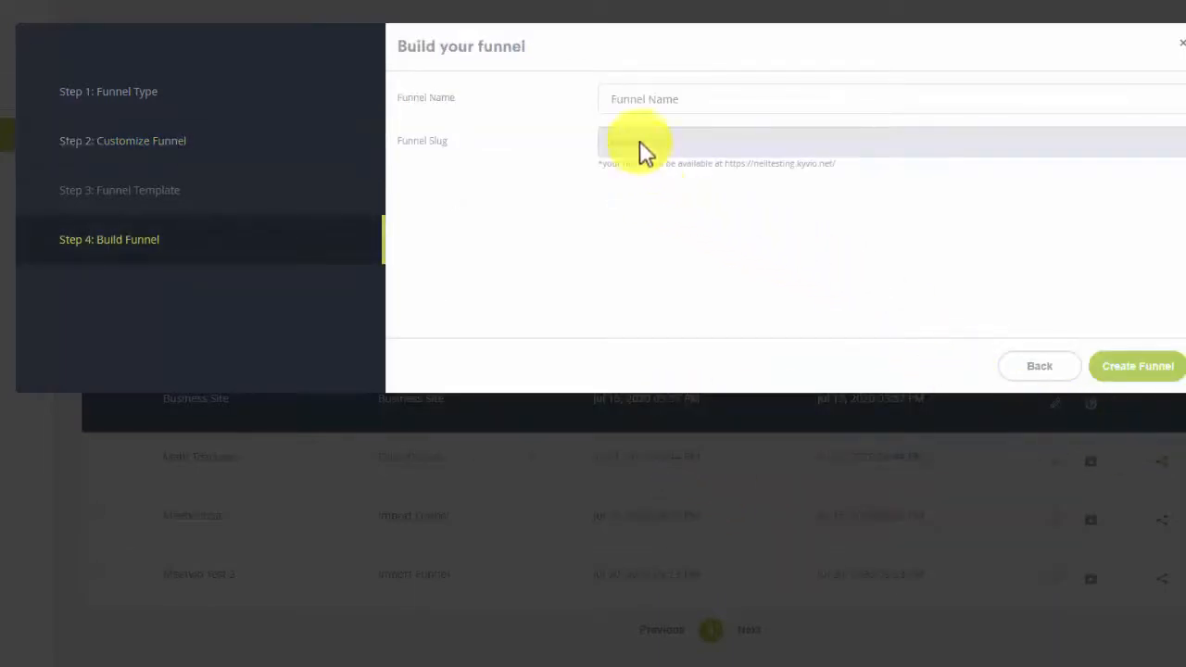
# Name the imported funnel "Tony Robbins Comeback Funnel".
pyautogui.click(635, 107)
pyautogui.write('T')
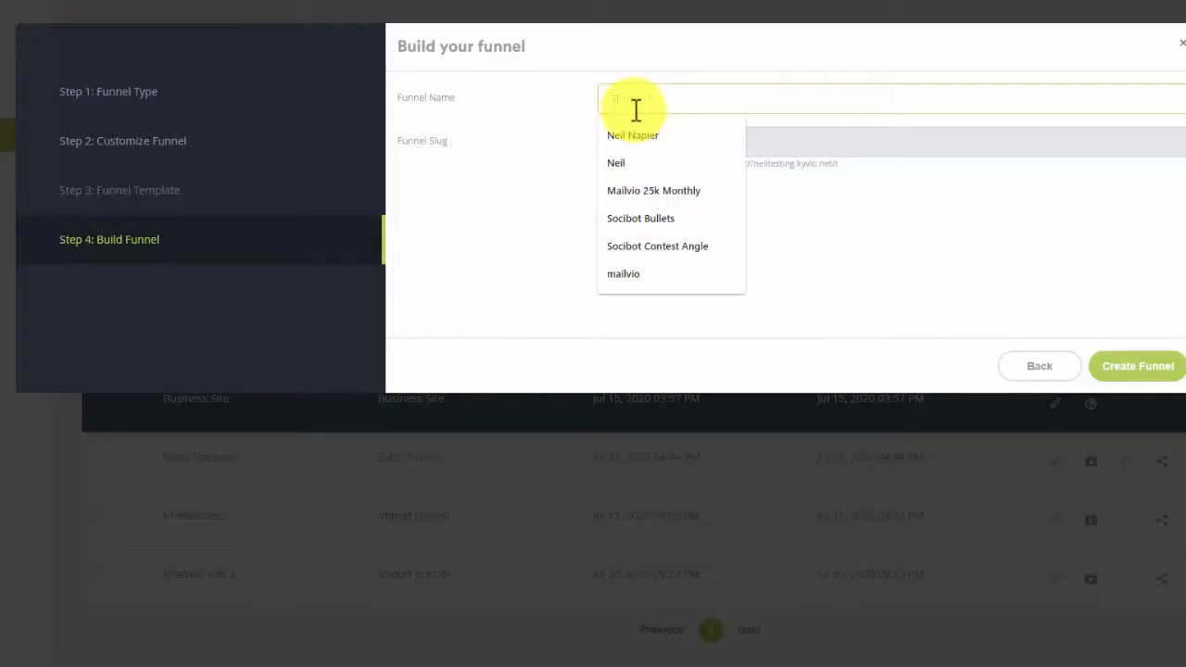
pyautogui.write('ony t')
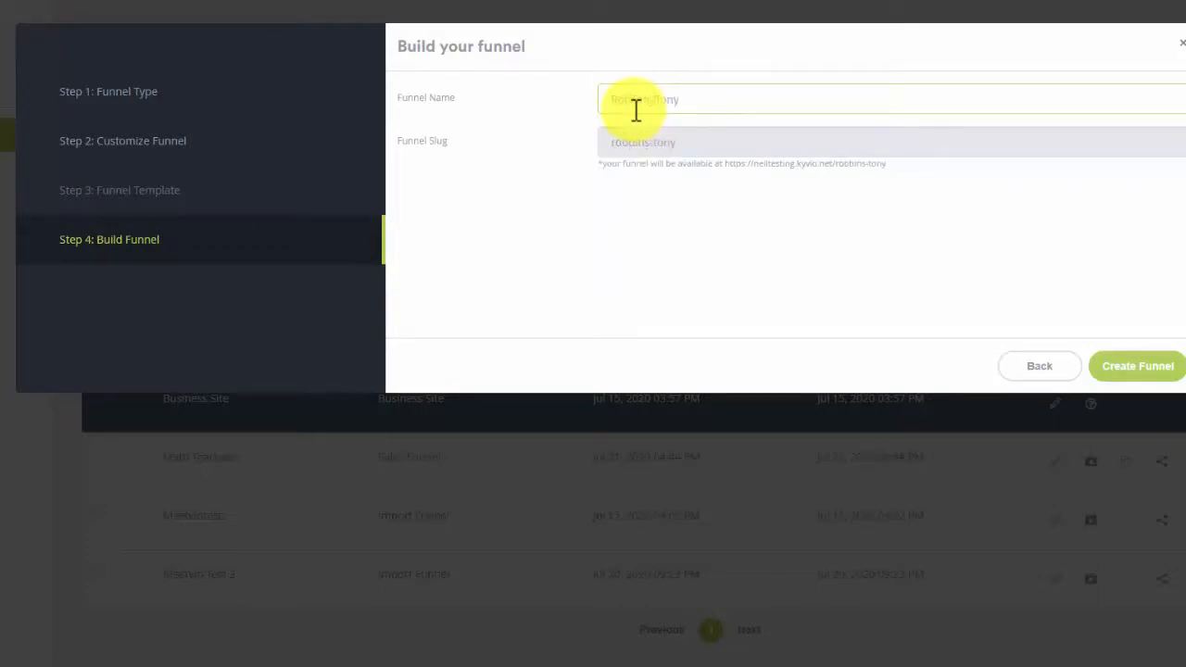
pyautogui.hotkey('ctrl', 'a')
pyautogui.write('Tony Robbins Comeback Funnel')
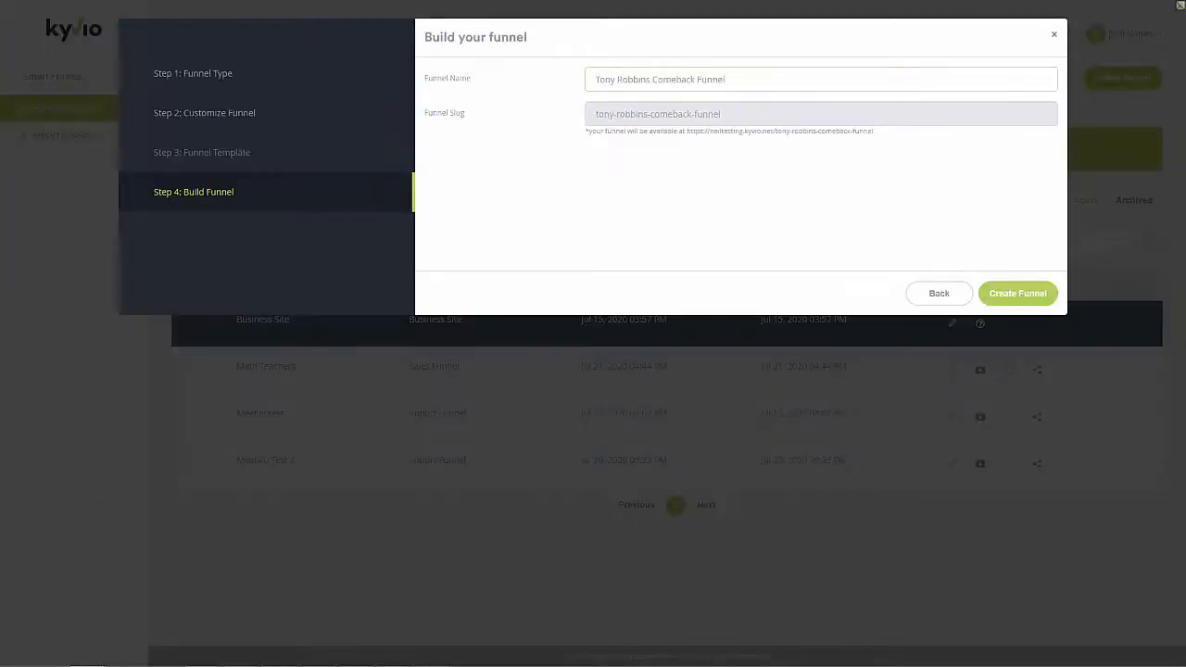
# Switch to the source pages in the browser and review the layout of the makemycomeback.com comeback and welcome-vip pages.
pyautogui.moveTo(360, 1); pyautogui.dragTo(229, 37)
pyautogui.doubleClick(505, 37)
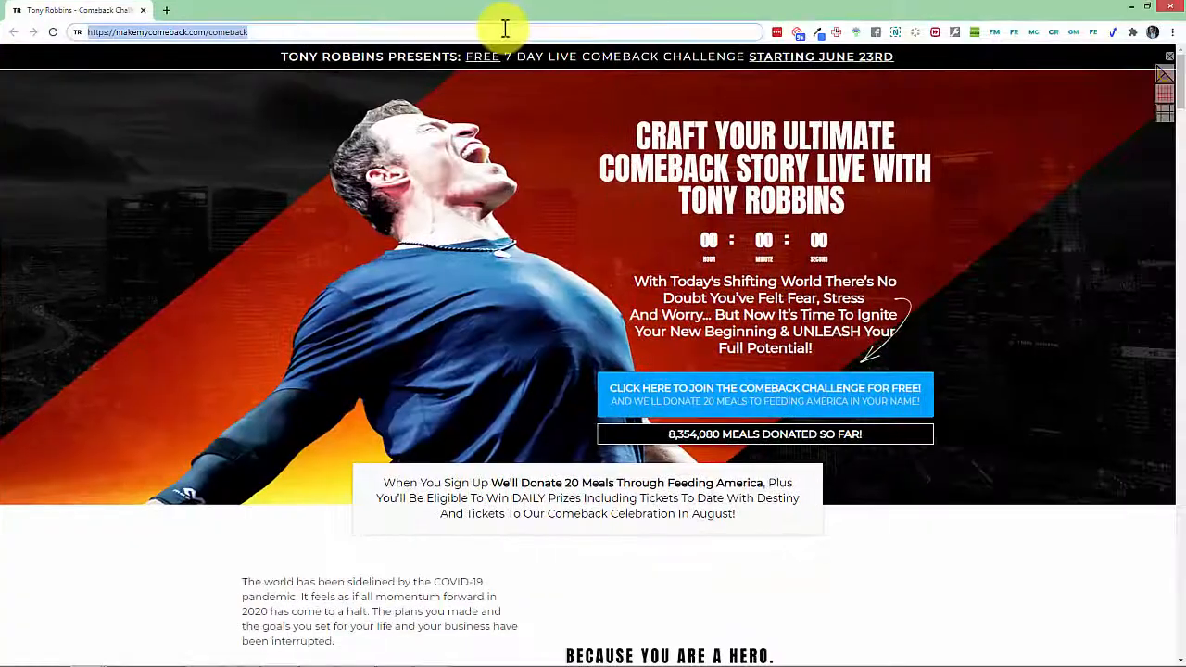
pyautogui.scroll(-10, 573, 263)
pyautogui.scroll(10, 556, 297)
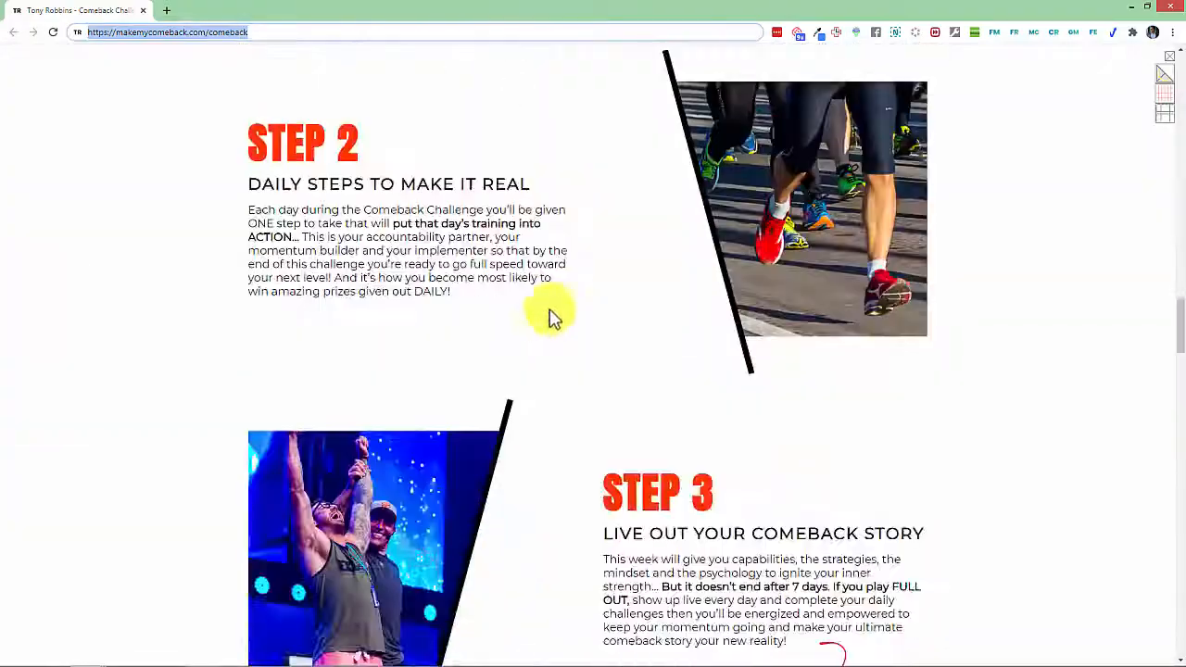
pyautogui.moveTo(476, 22); pyautogui.dragTo(344, 21)
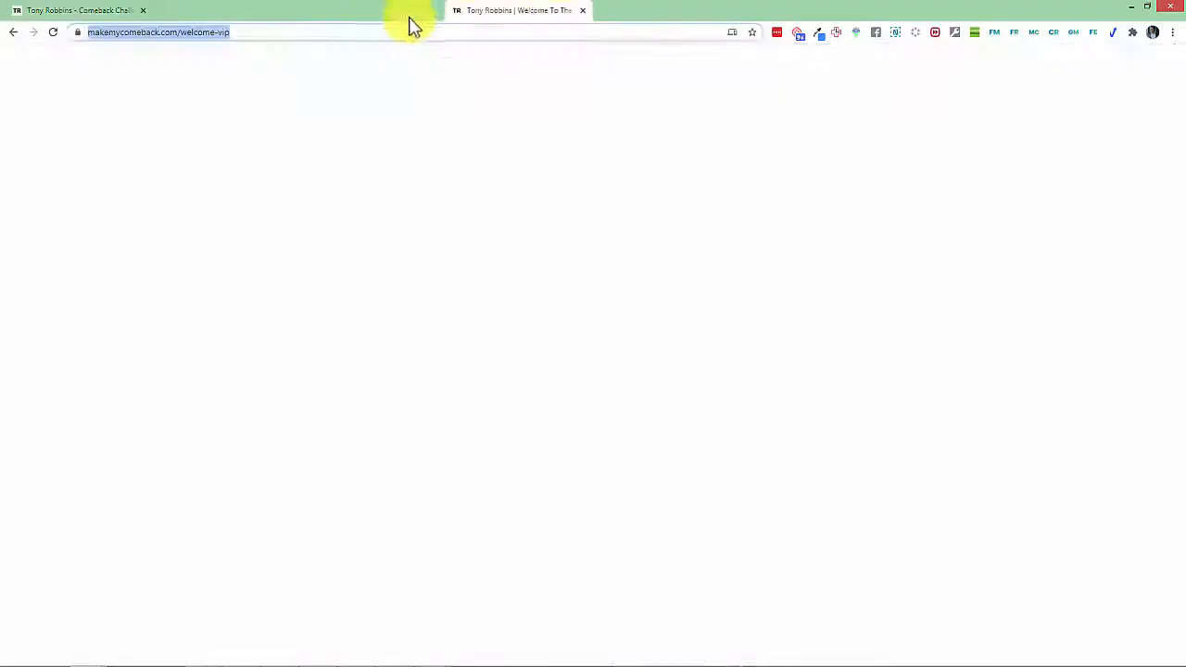
pyautogui.scroll(-20, 458, 292)
pyautogui.scroll(20, 461, 306)
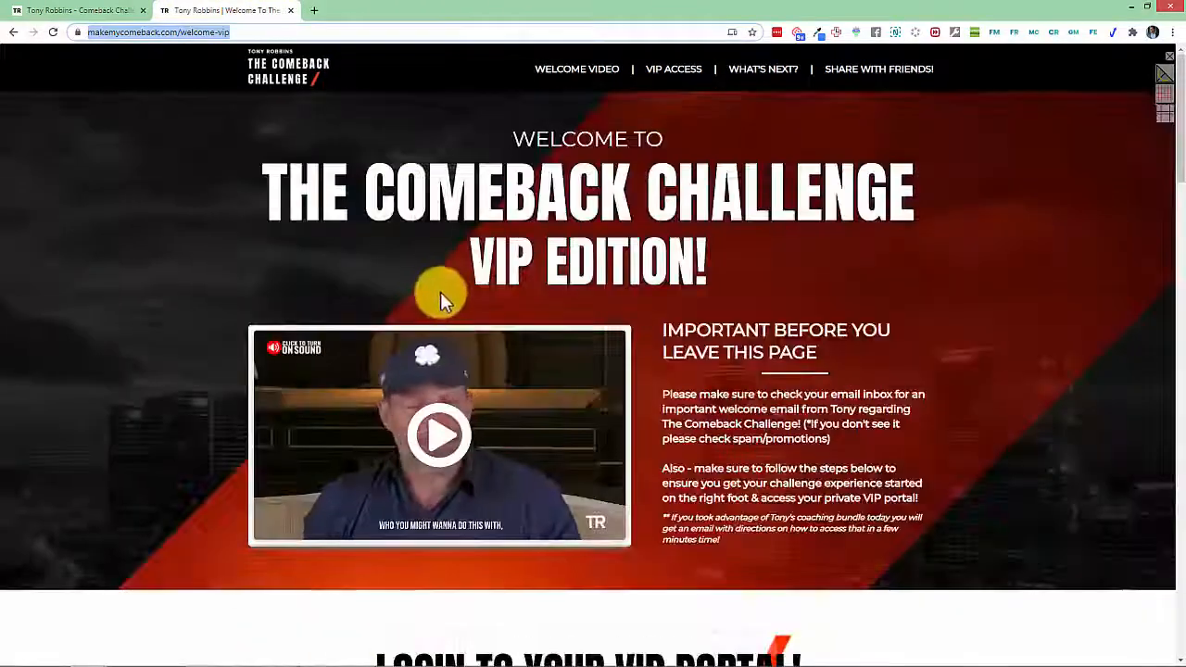
pyautogui.moveTo(439, 20); pyautogui.dragTo(278, 79)
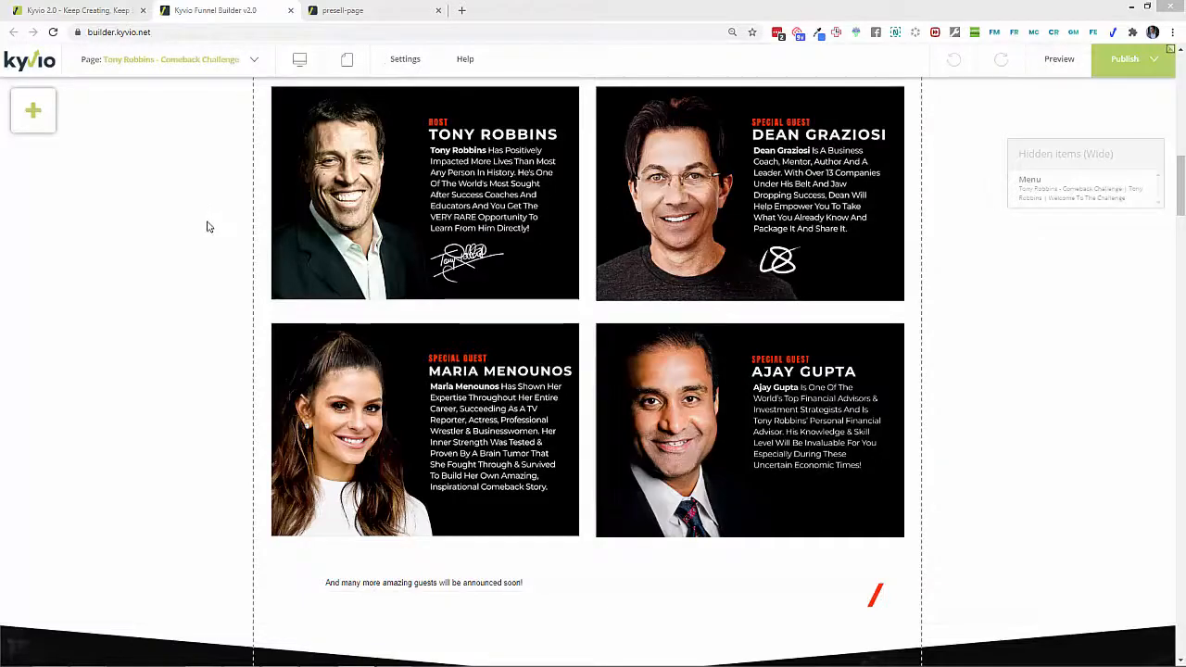
# Set the background colour of the imported presell page's header section, just below the announcement bar, to black (#000000).
pyautogui.scroll(-15, 283, 278)
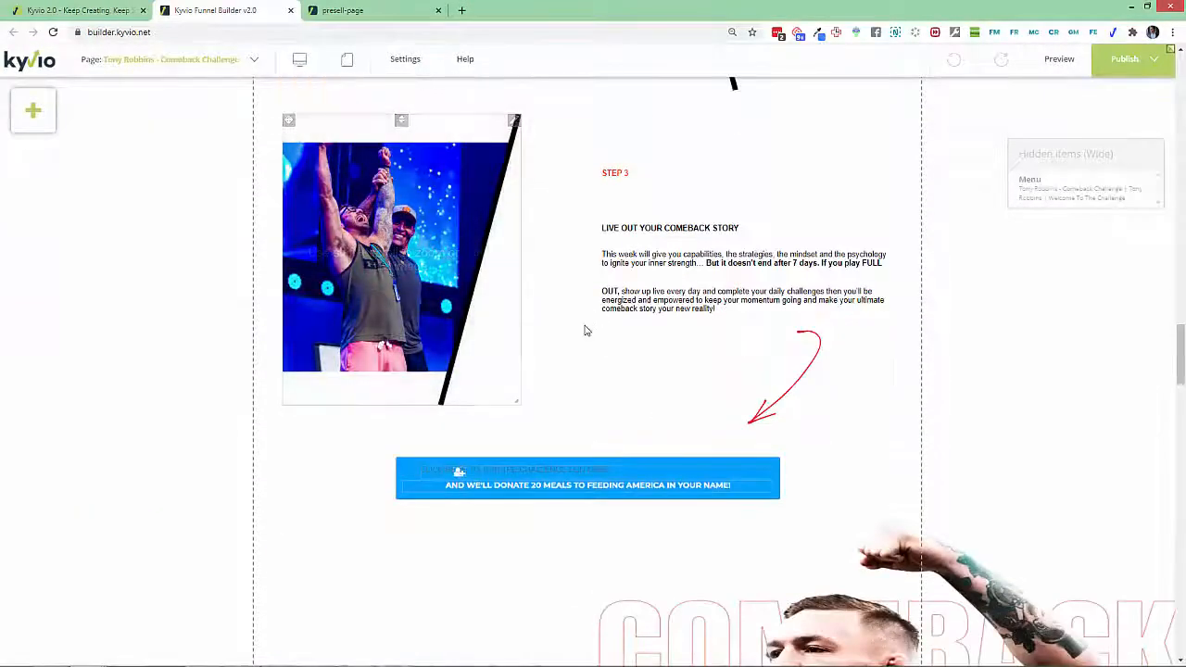
pyautogui.scroll(-9, 587, 331)
pyautogui.scroll(15, 587, 331)
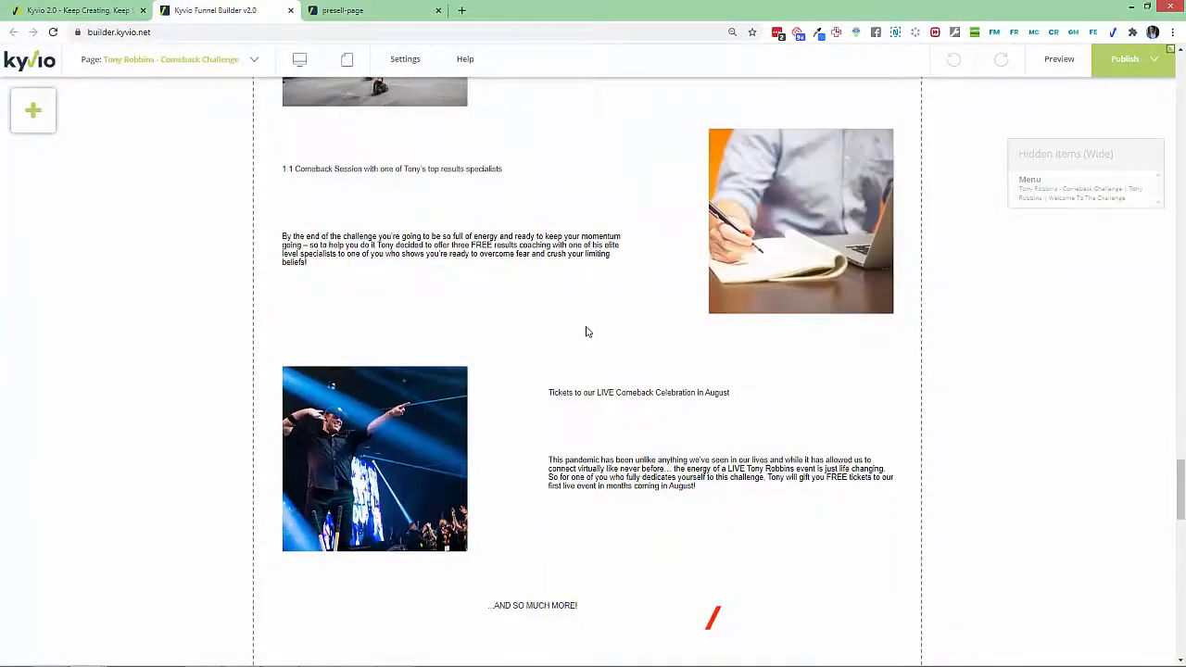
pyautogui.scroll(15, 586, 331)
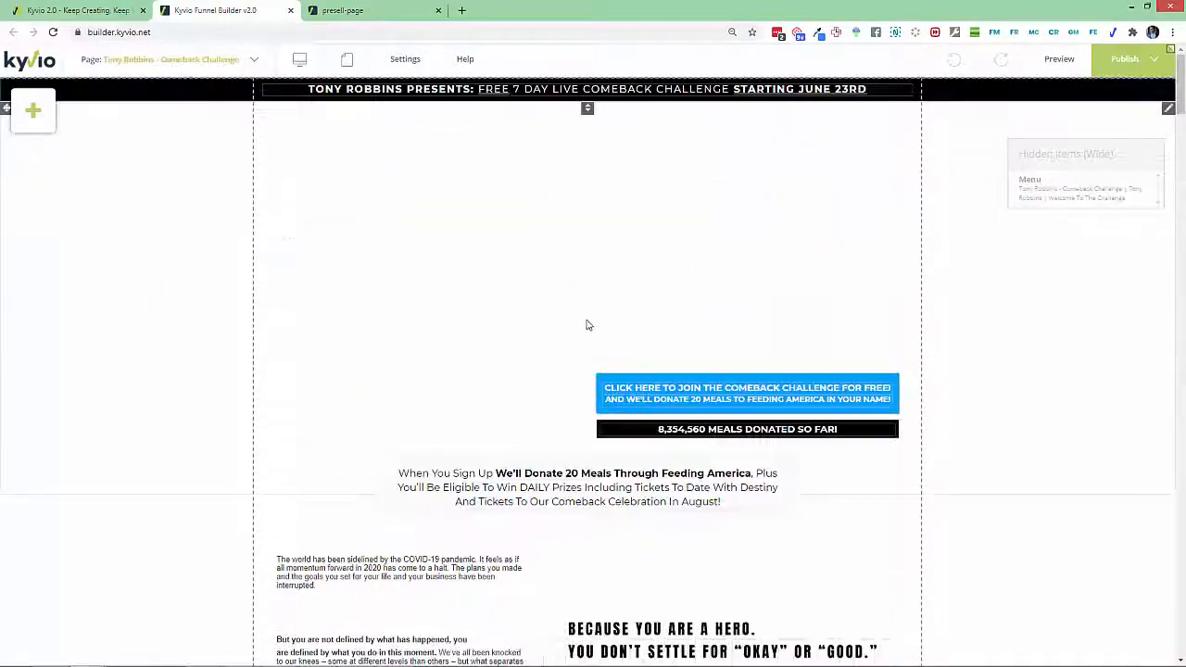
pyautogui.click(1167, 110)
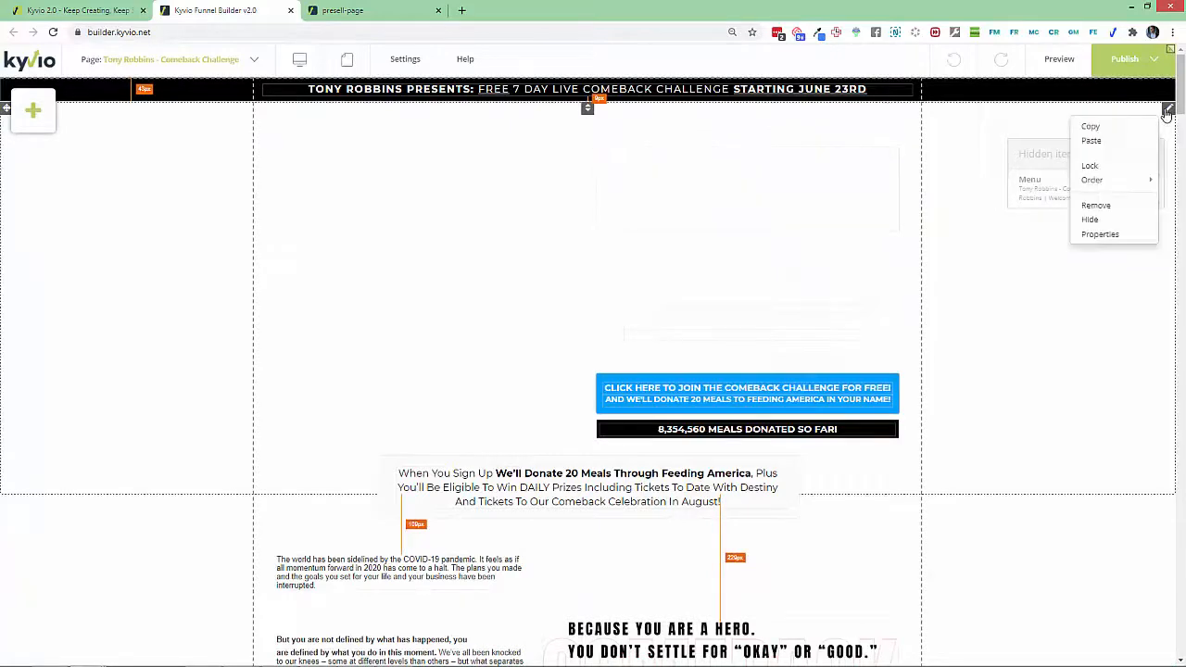
pyautogui.click(1101, 233)
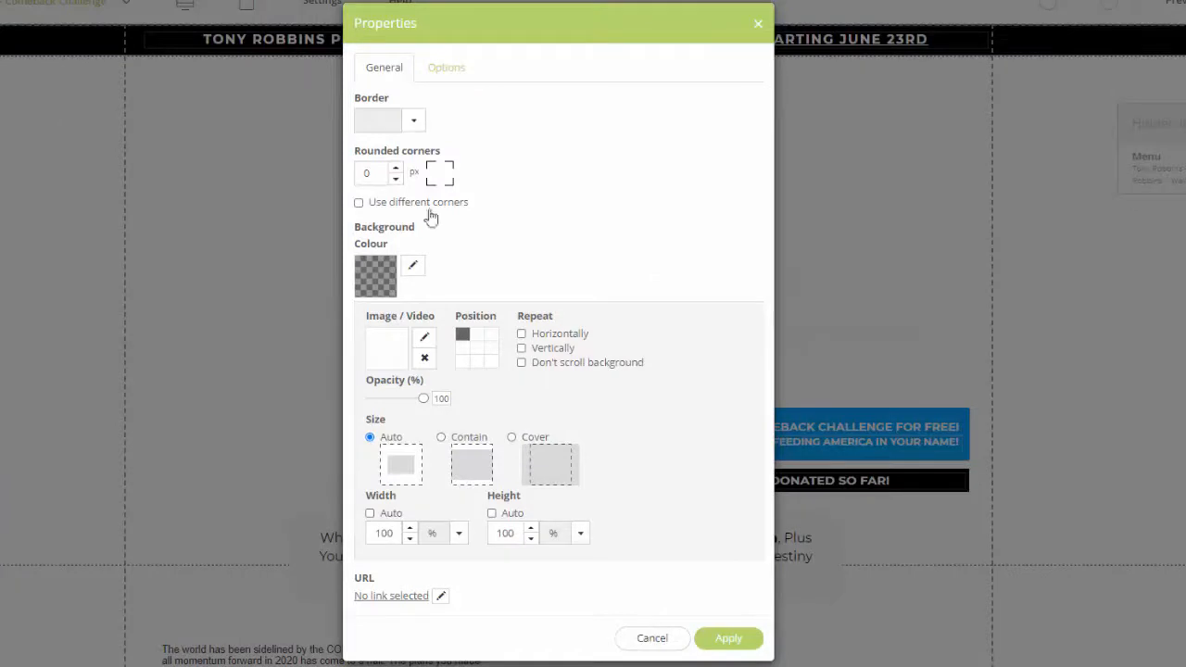
pyautogui.click(375, 277)
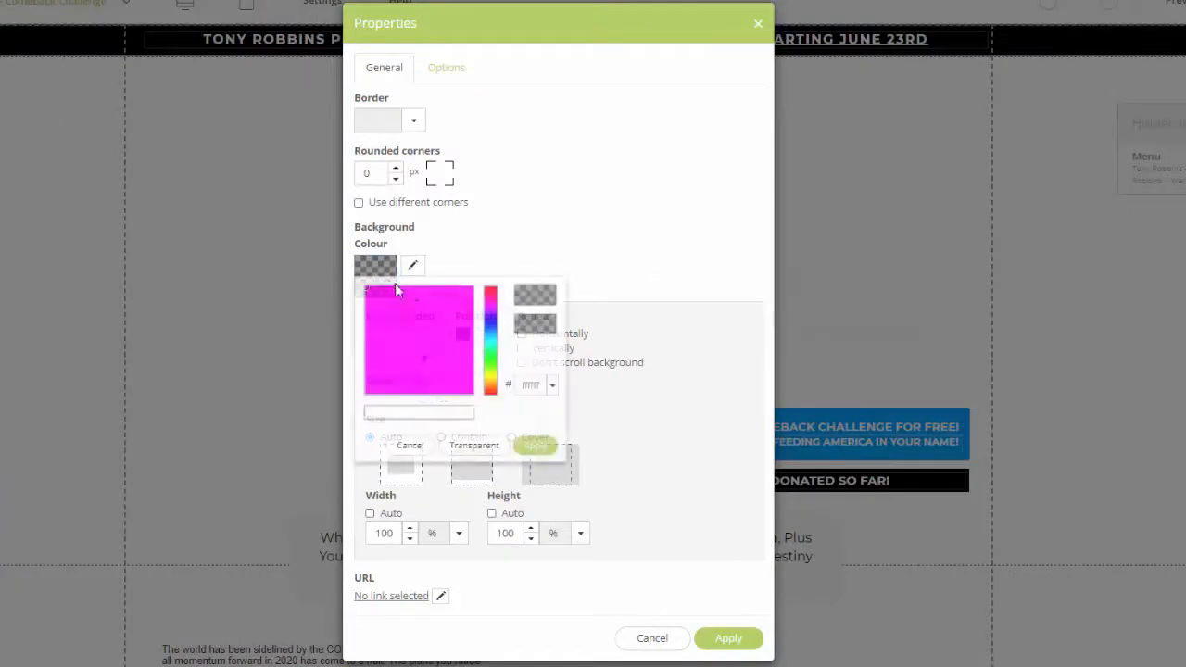
pyautogui.click(470, 393)
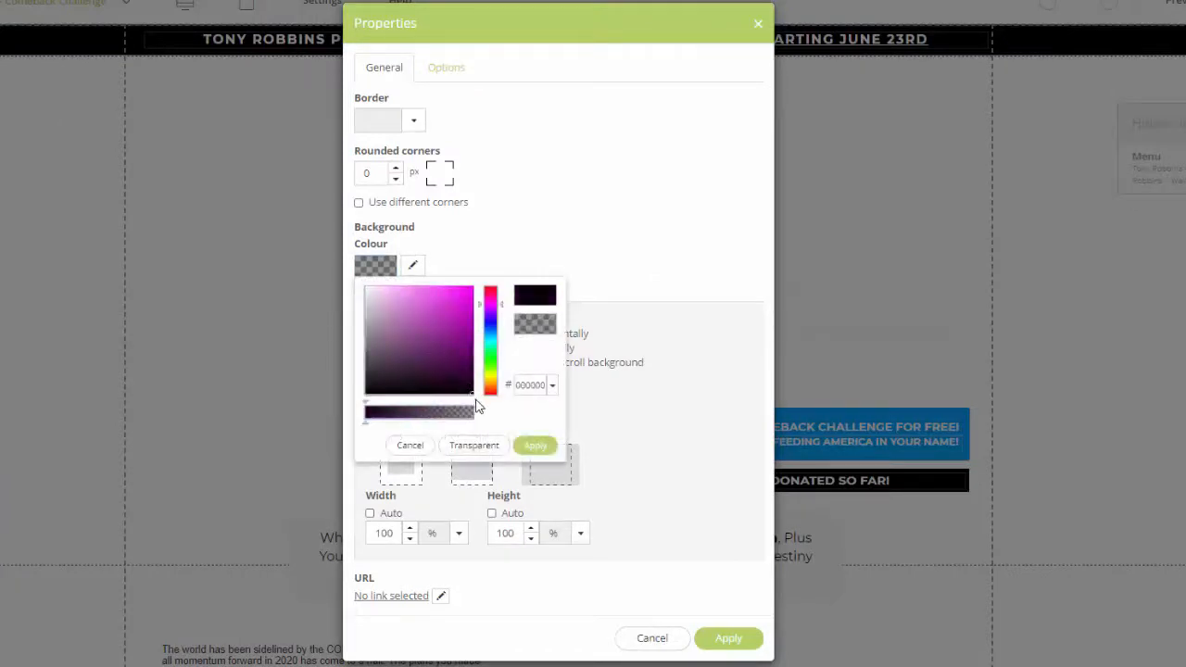
pyautogui.click(544, 446)
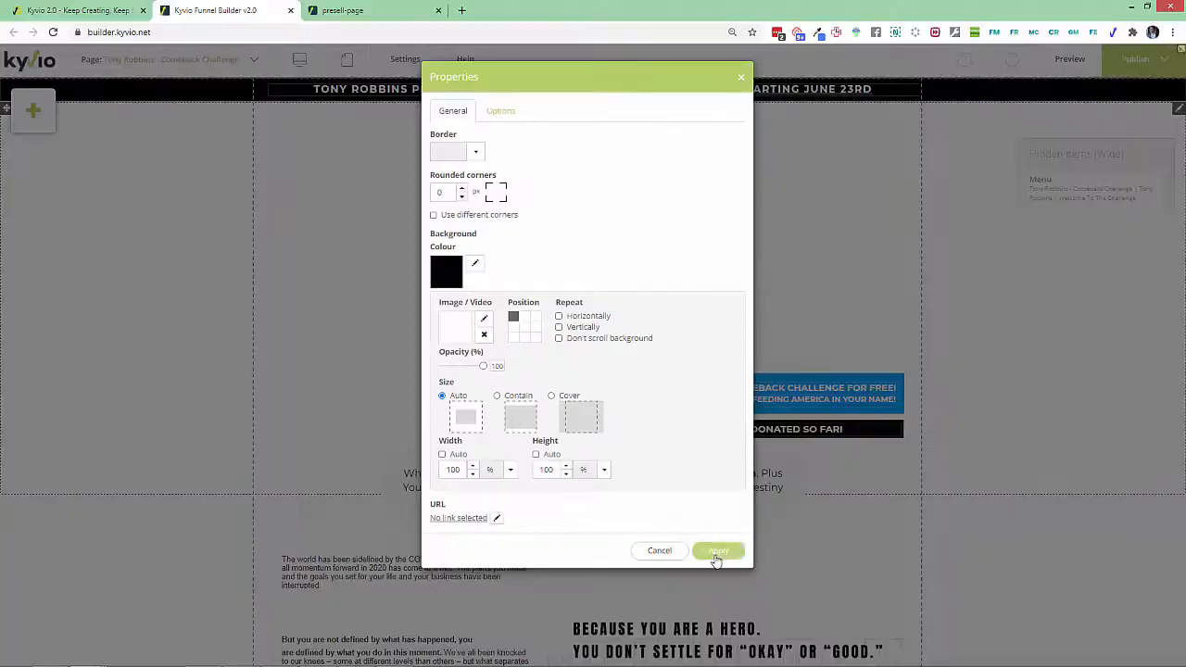
pyautogui.click(728, 639)
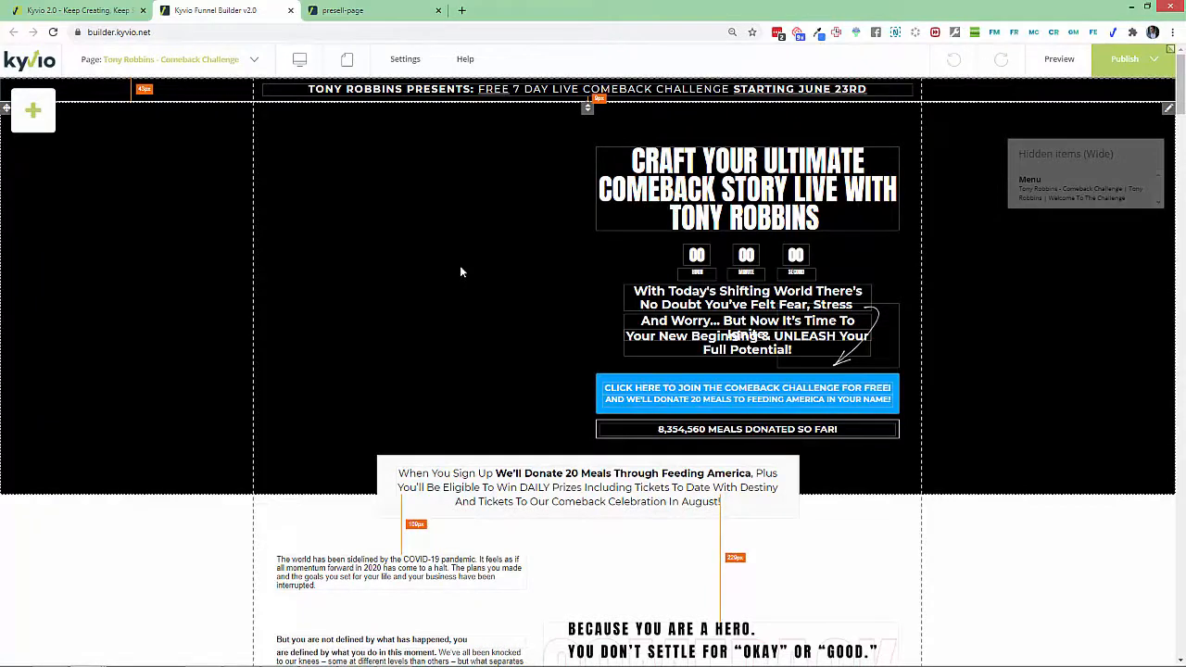
# Apply the Normal text style to the "are defined by what you do in this moment" paragraph and widen its text box slightly.
pyautogui.scroll(-4, 489, 385)
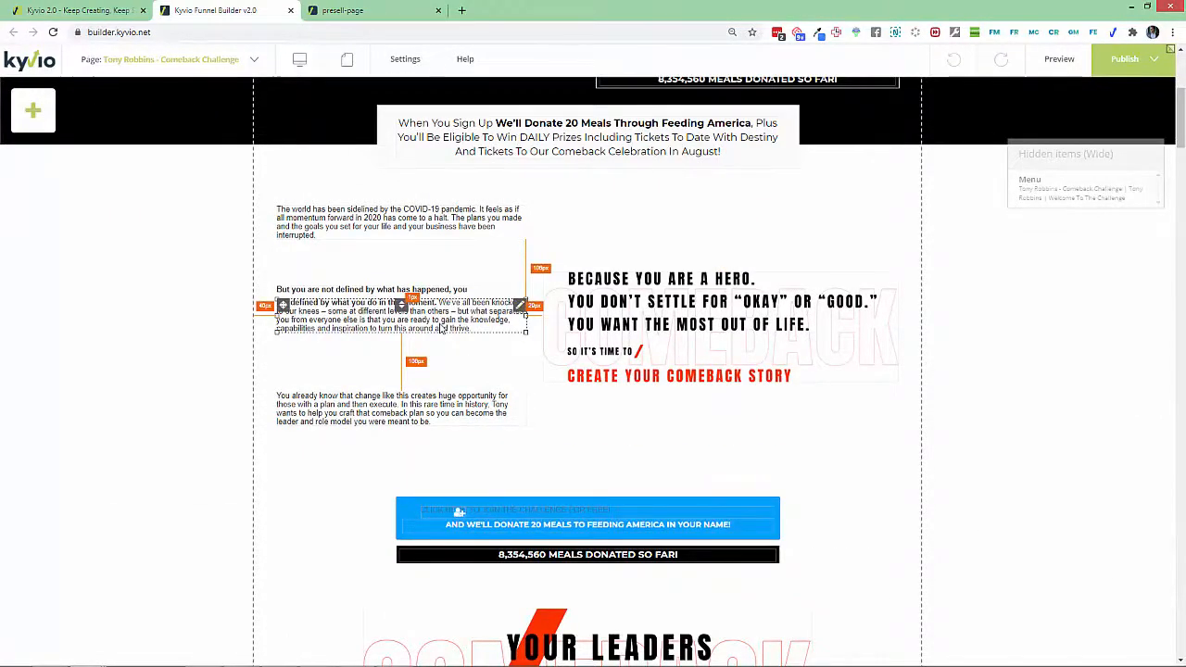
pyautogui.click(408, 303)
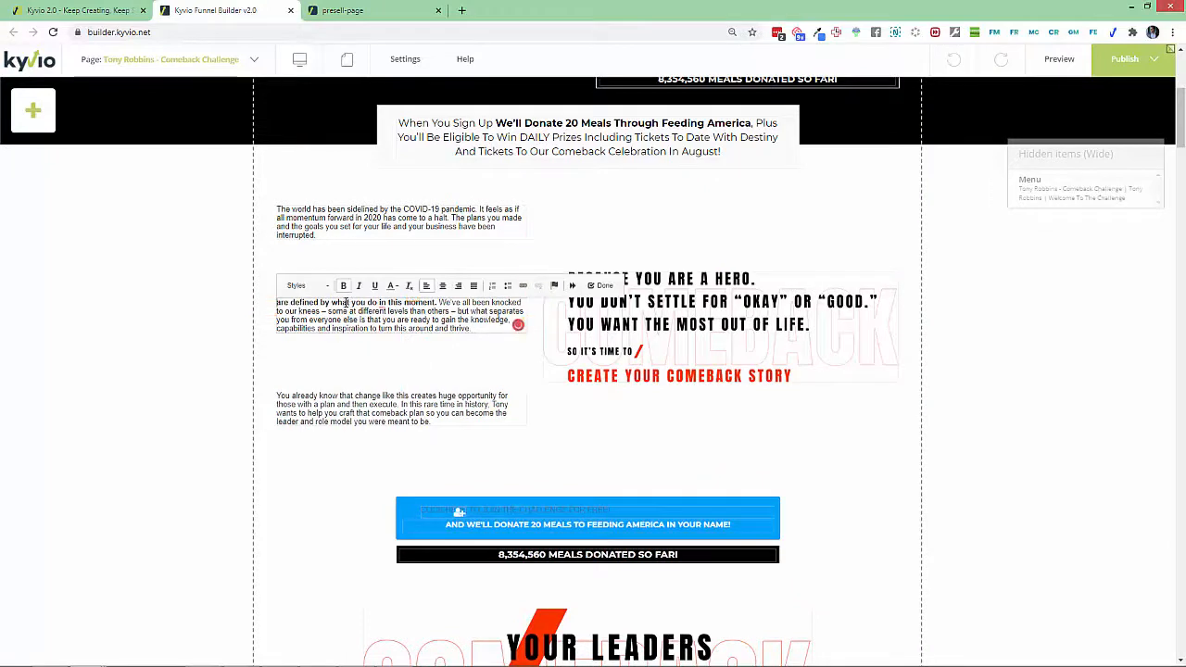
pyautogui.tripleClick(518, 324)
pyautogui.click(325, 285)
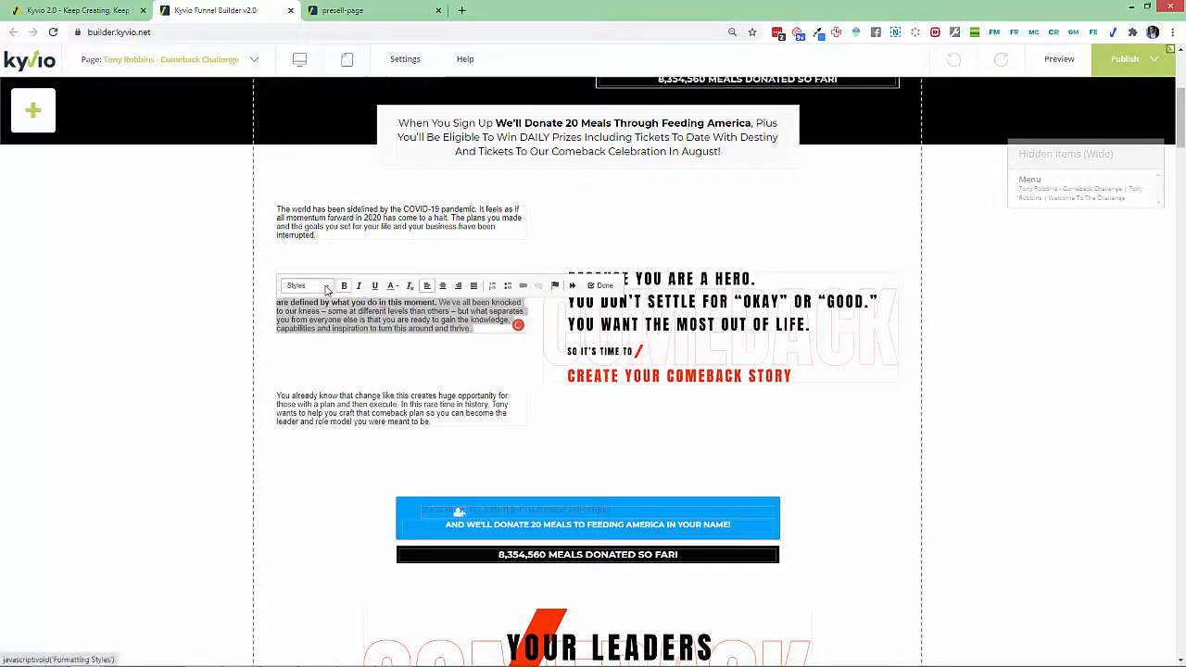
pyautogui.scroll(-3, 389, 362)
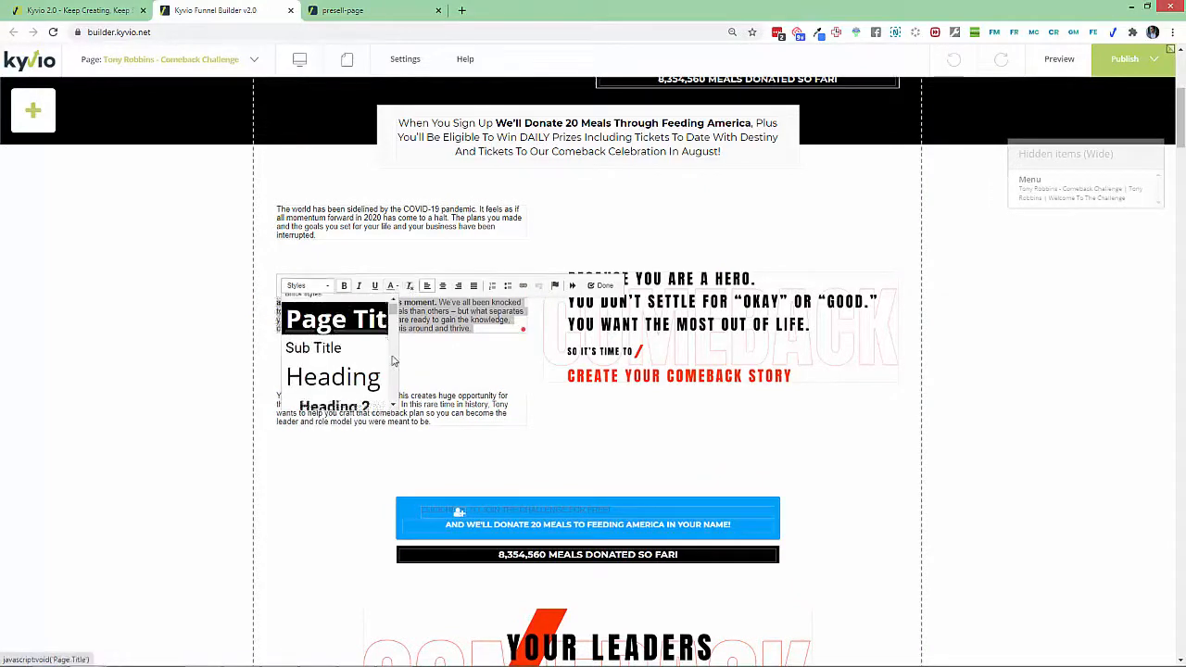
pyautogui.click(352, 356)
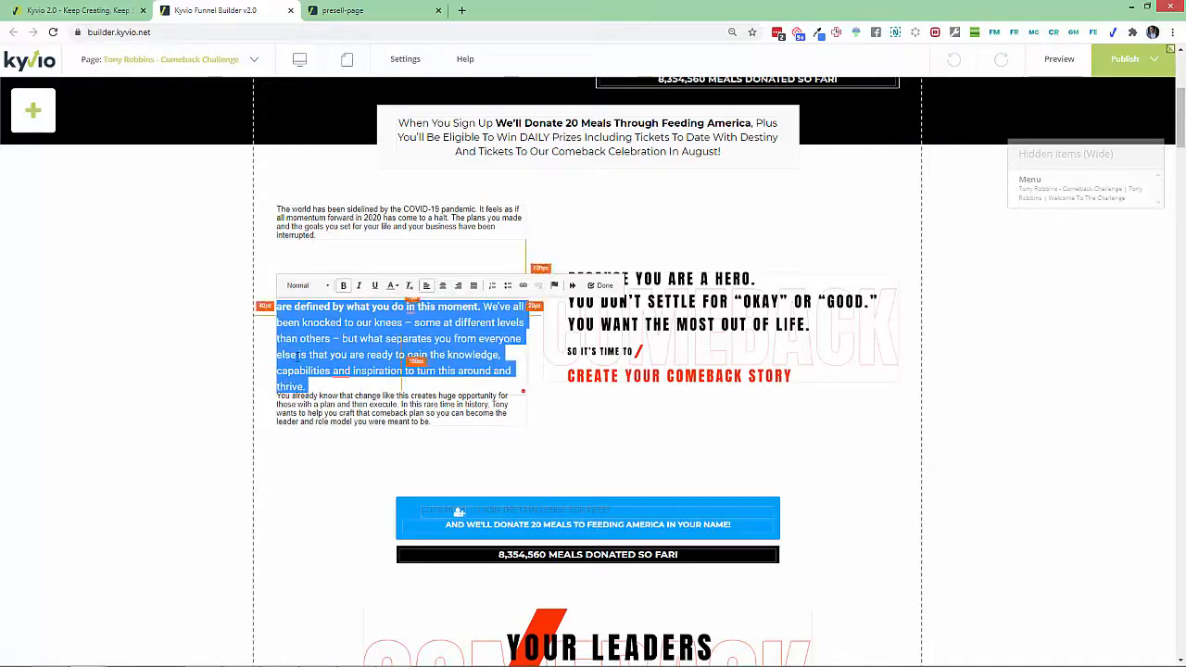
pyautogui.click(250, 358)
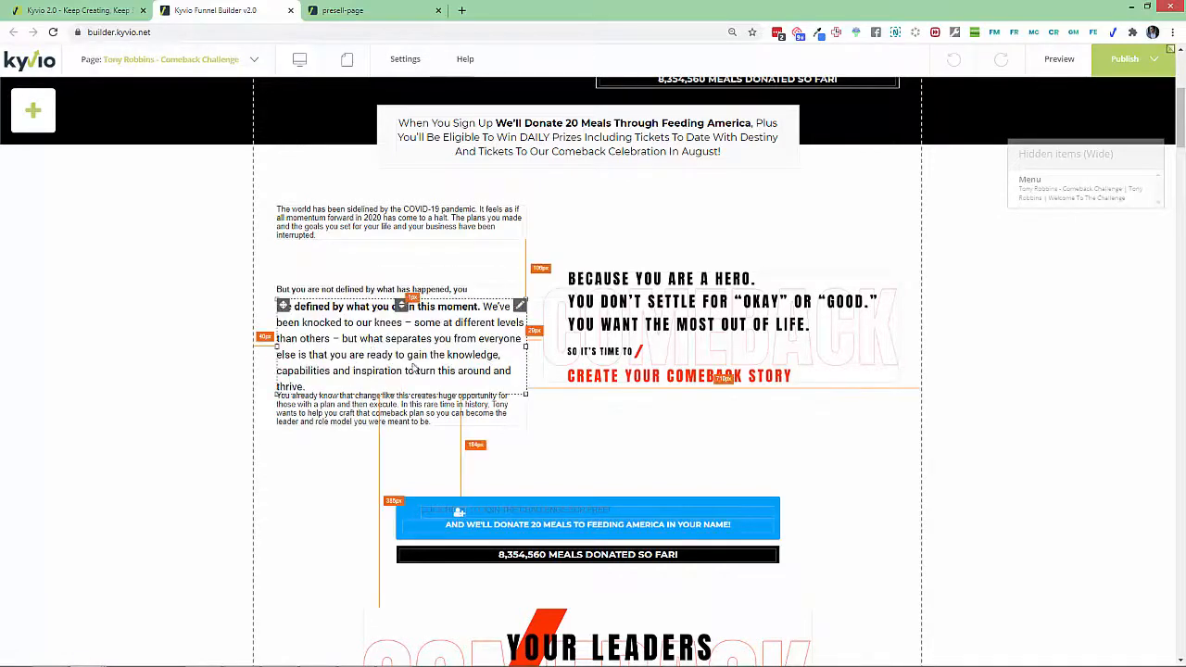
pyautogui.moveTo(526, 350); pyautogui.dragTo(538, 349)
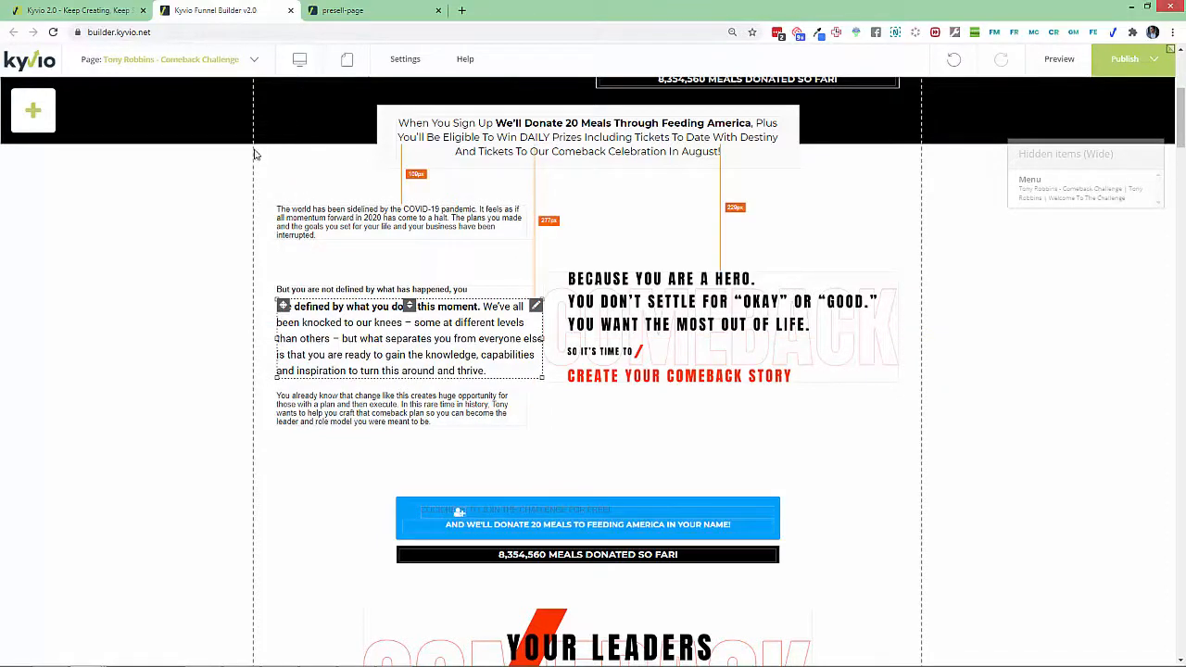
# Return to the Smart Funnels page list of the Tony Robbins comeback funnel.
pyautogui.click(79, 15)
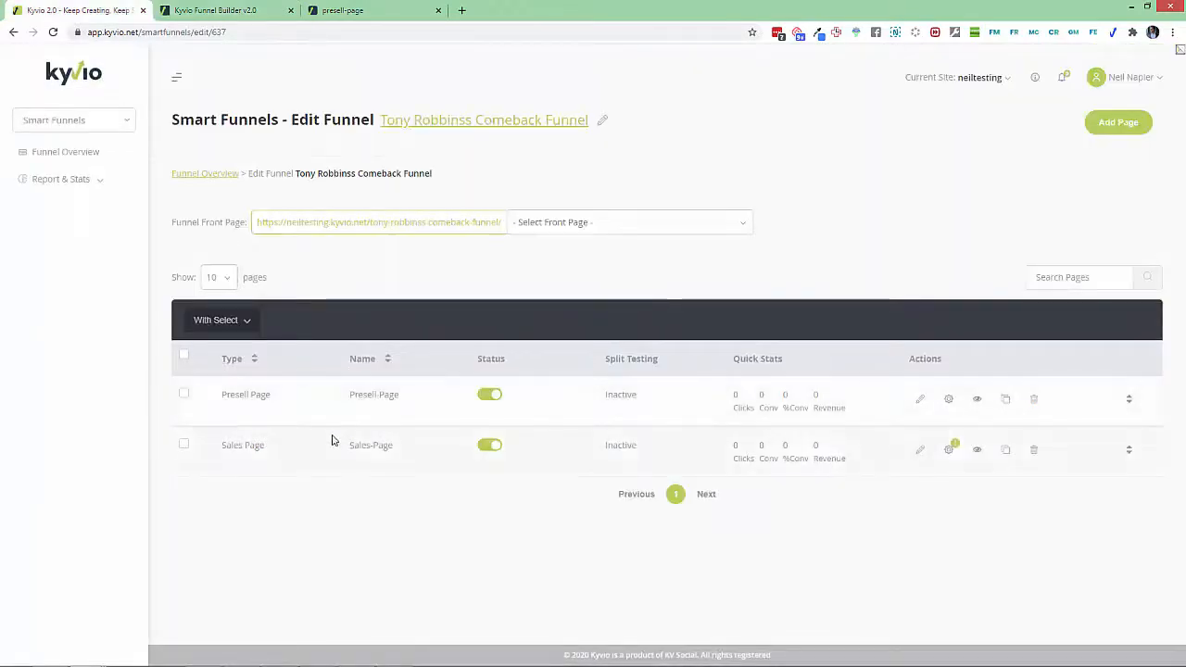